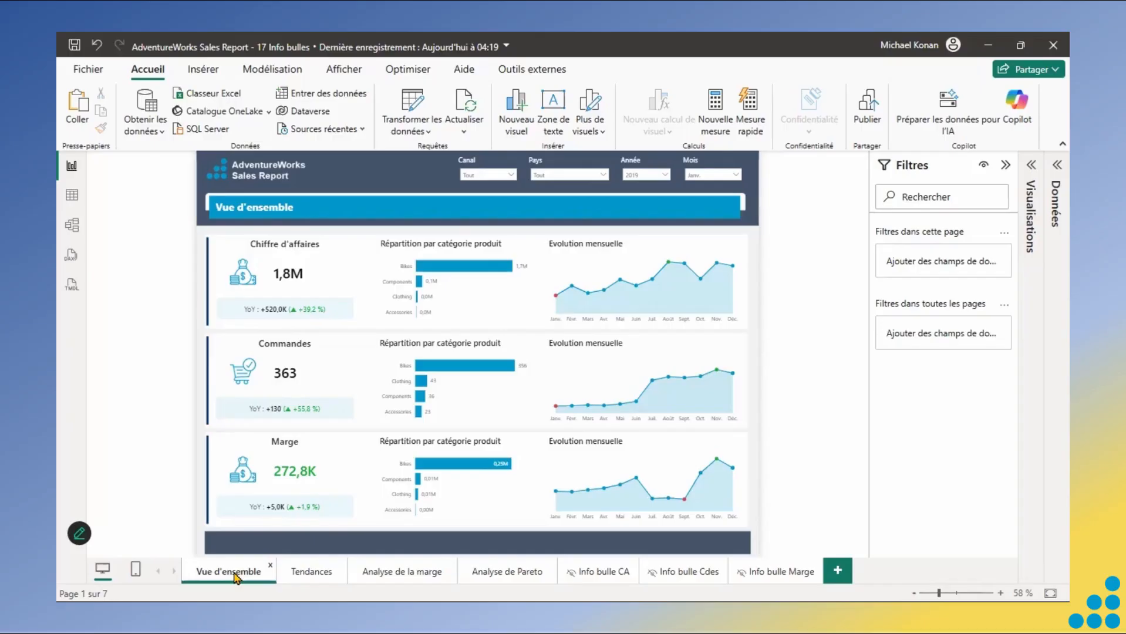
Add a new blank page to the report and show its page formatting options.
click(303, 574)
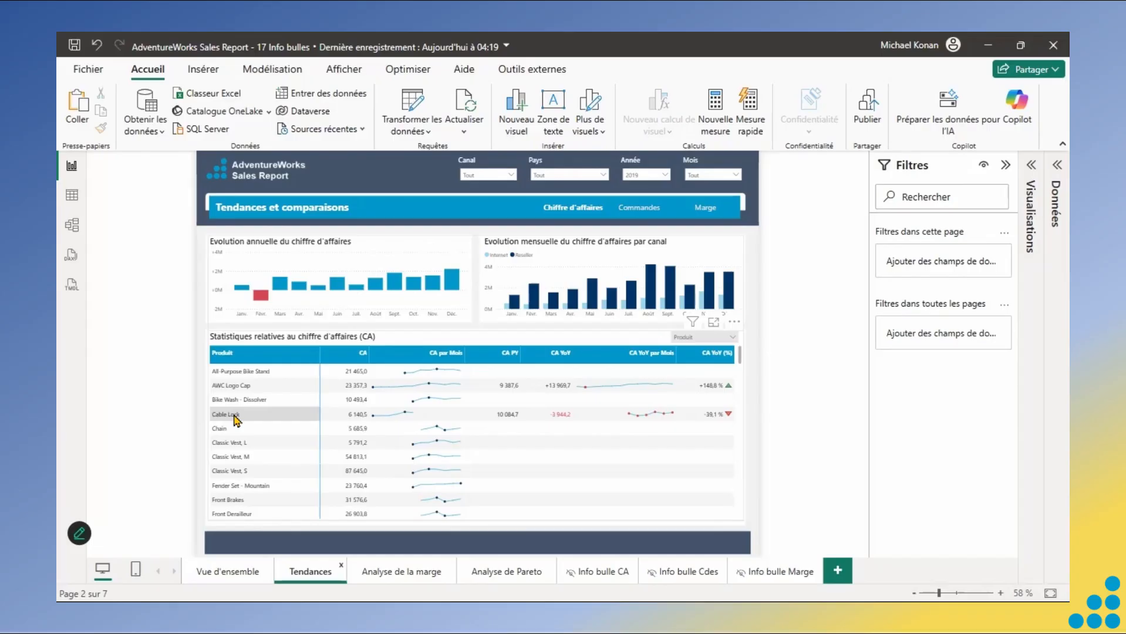
click(836, 572)
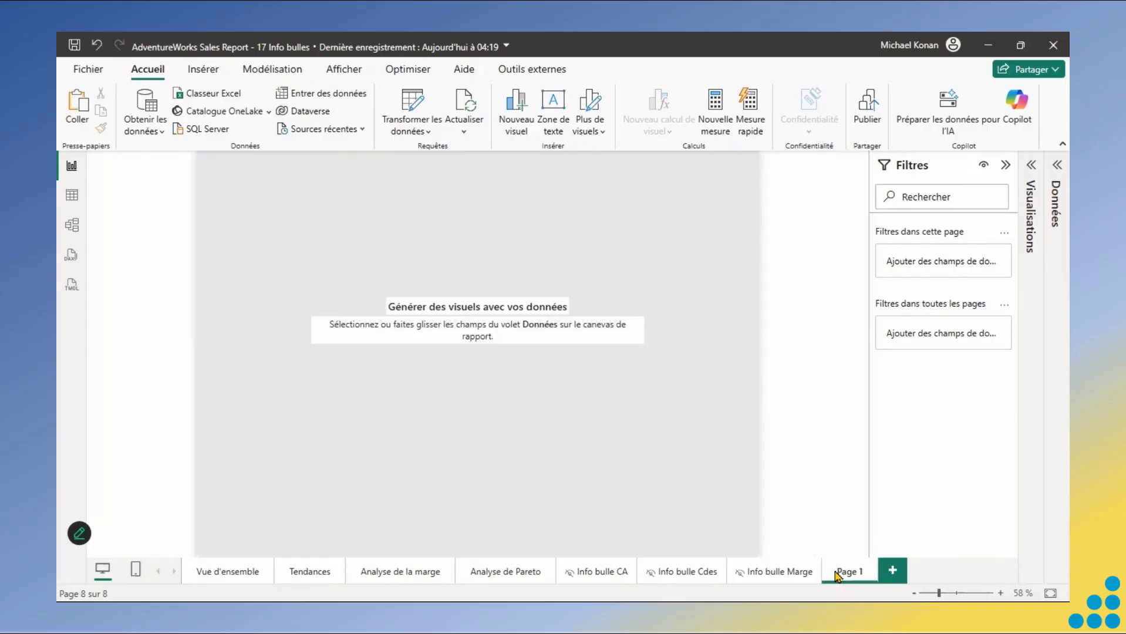
click(1030, 166)
click(838, 206)
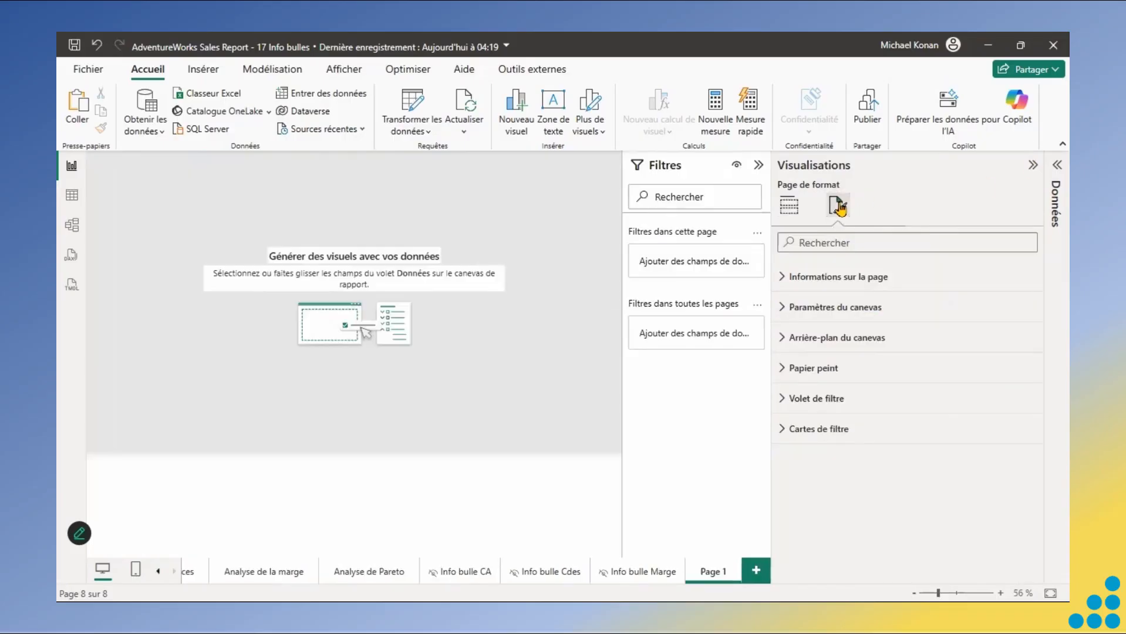
Set the new page's canvas type to Personnalisé with a height of 940 px and a width of 1300 px.
click(784, 340)
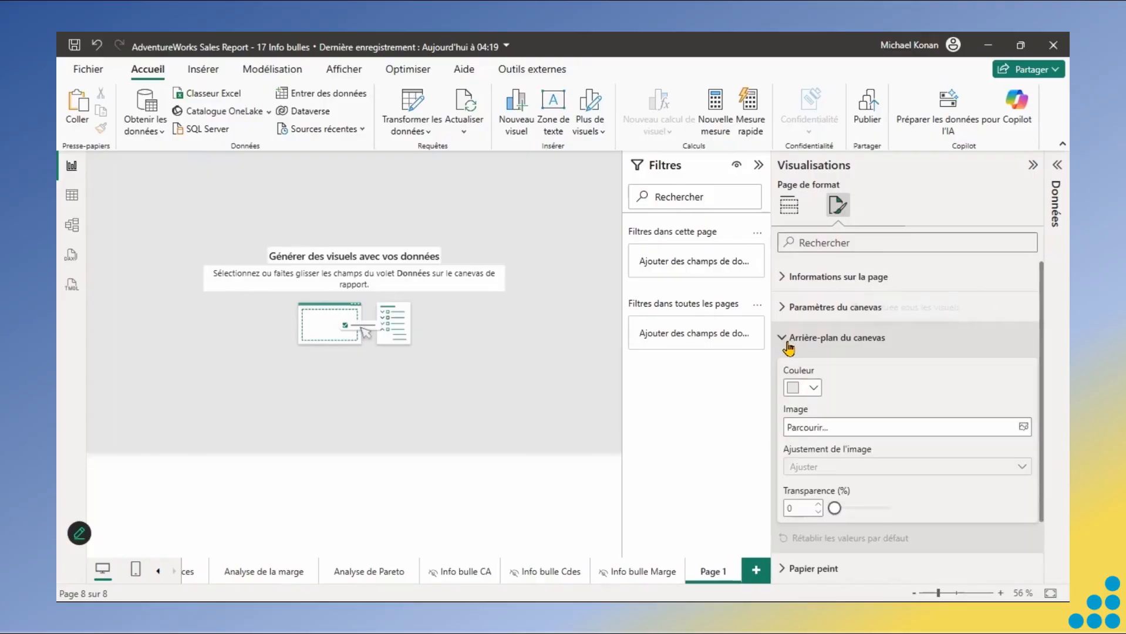
click(783, 308)
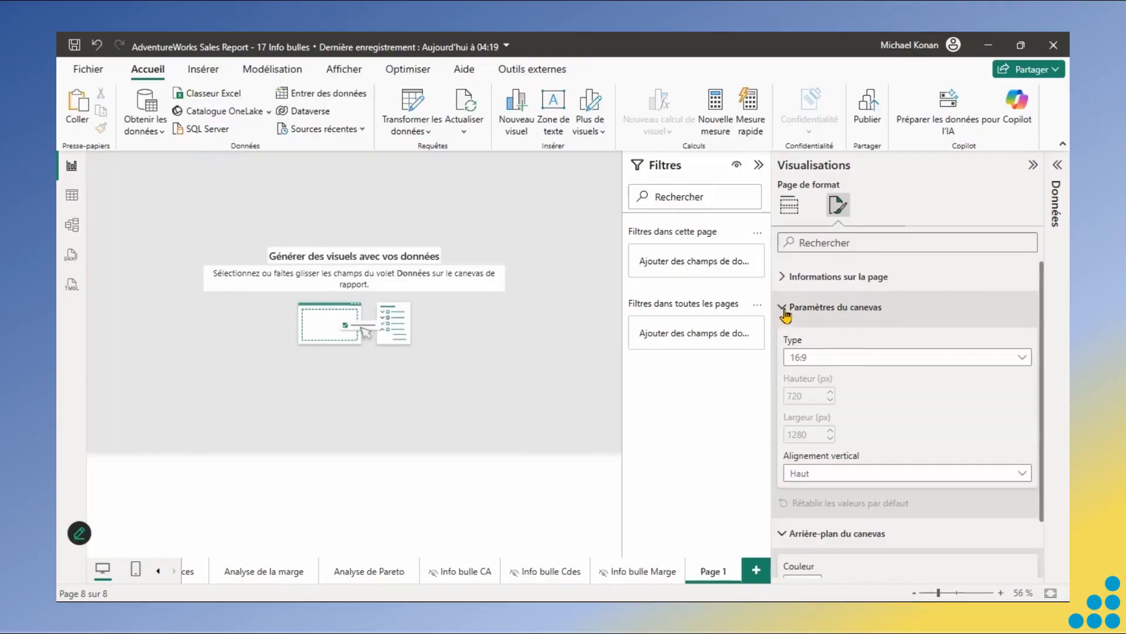
click(825, 357)
click(822, 449)
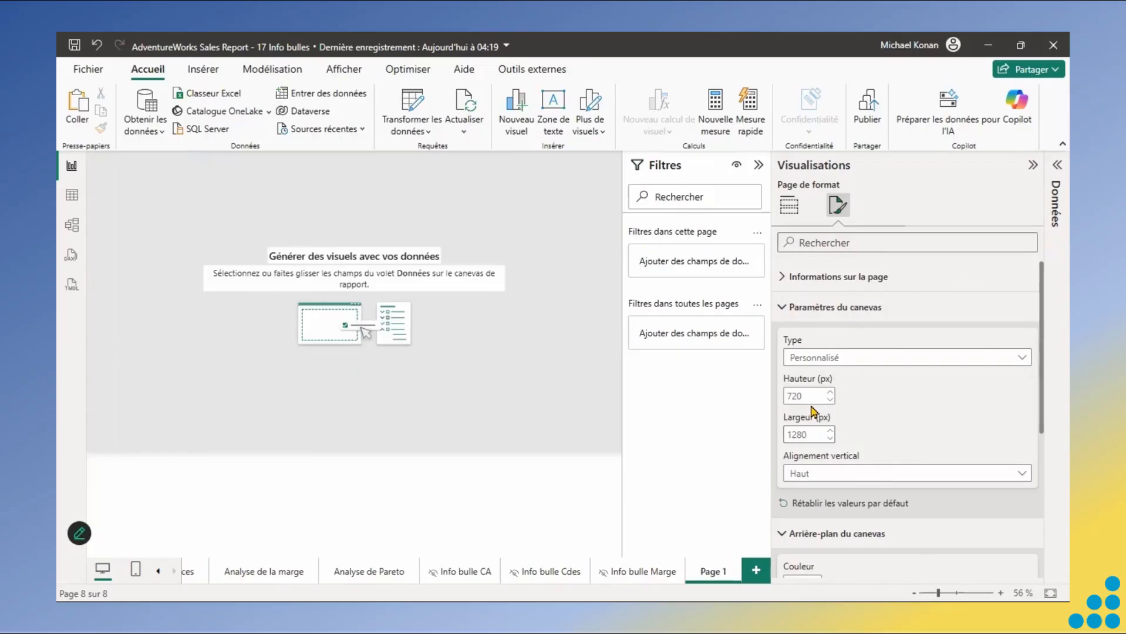
click(810, 395)
text(940)
double_click(815, 438)
text(1300)
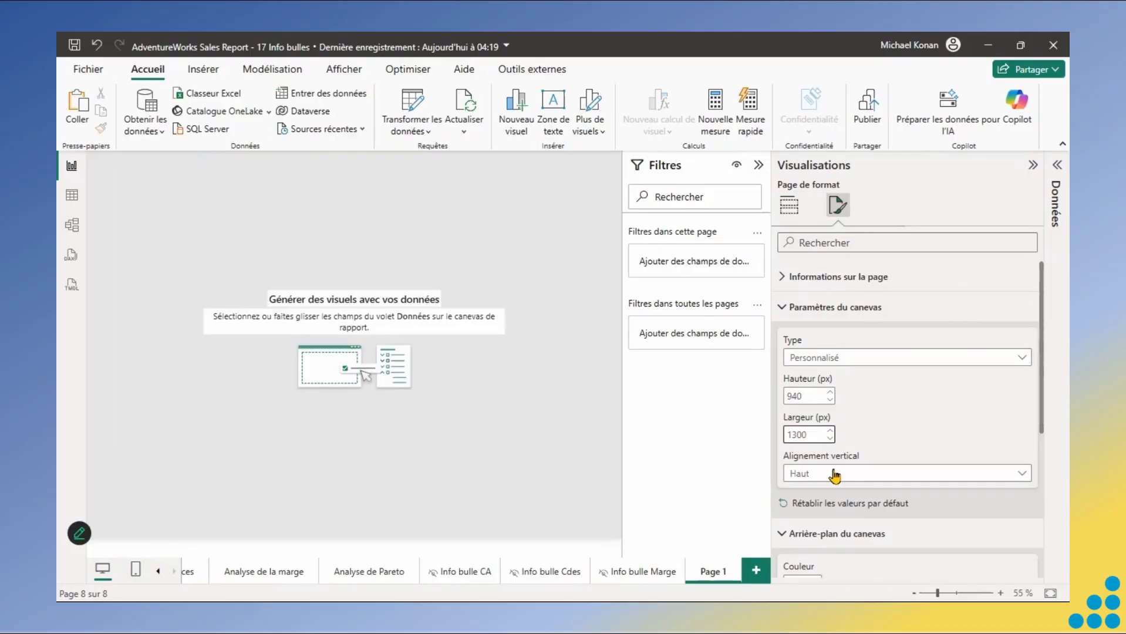
click(781, 316)
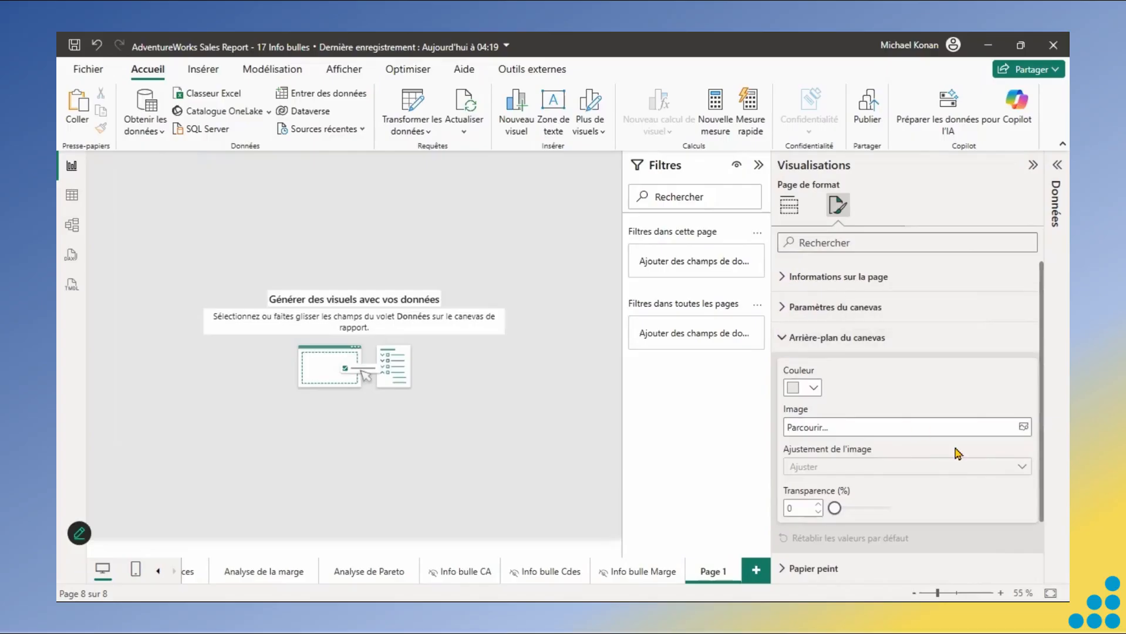
Set Diapositive4.PNG from the background AdW folder as the page's canvas background, with the image fit set to Stretch.
click(1023, 428)
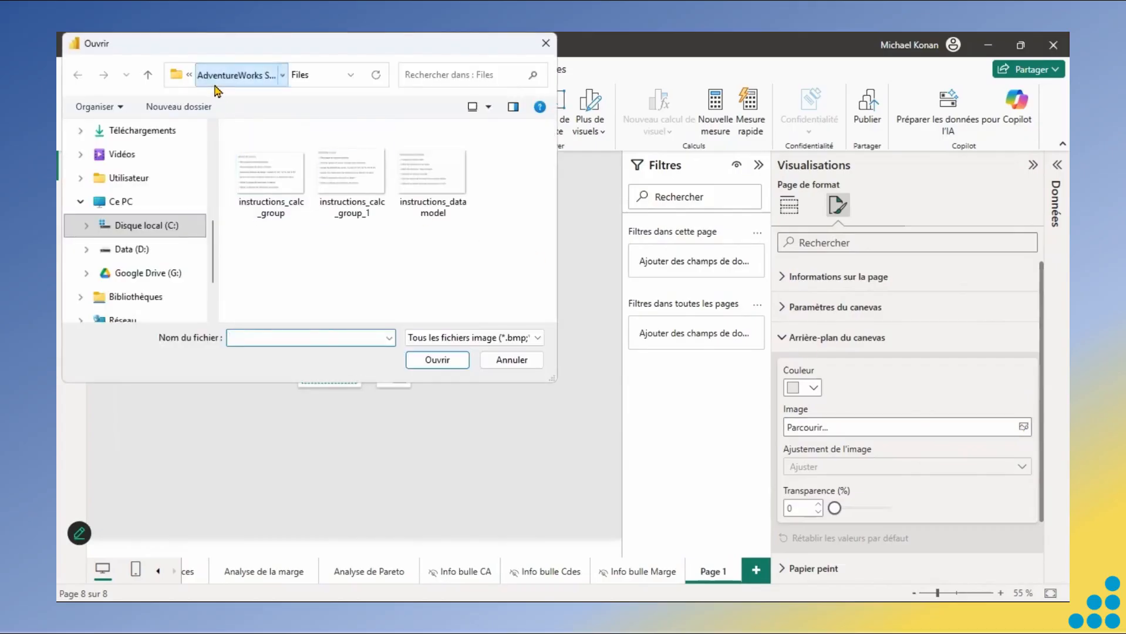
click(234, 74)
double_click(259, 166)
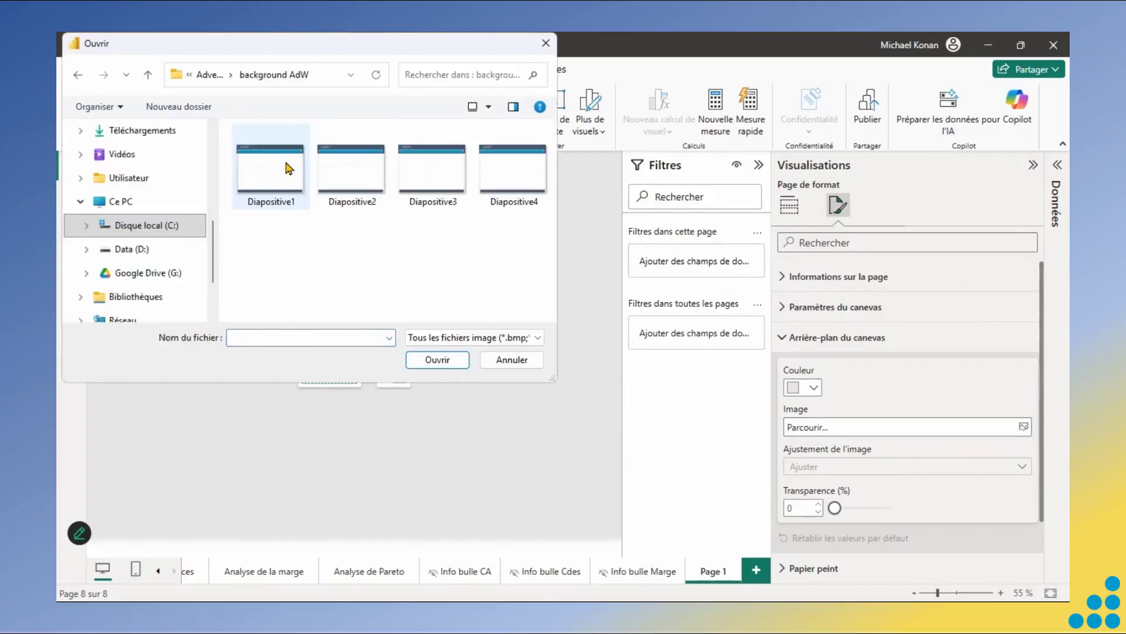
double_click(522, 171)
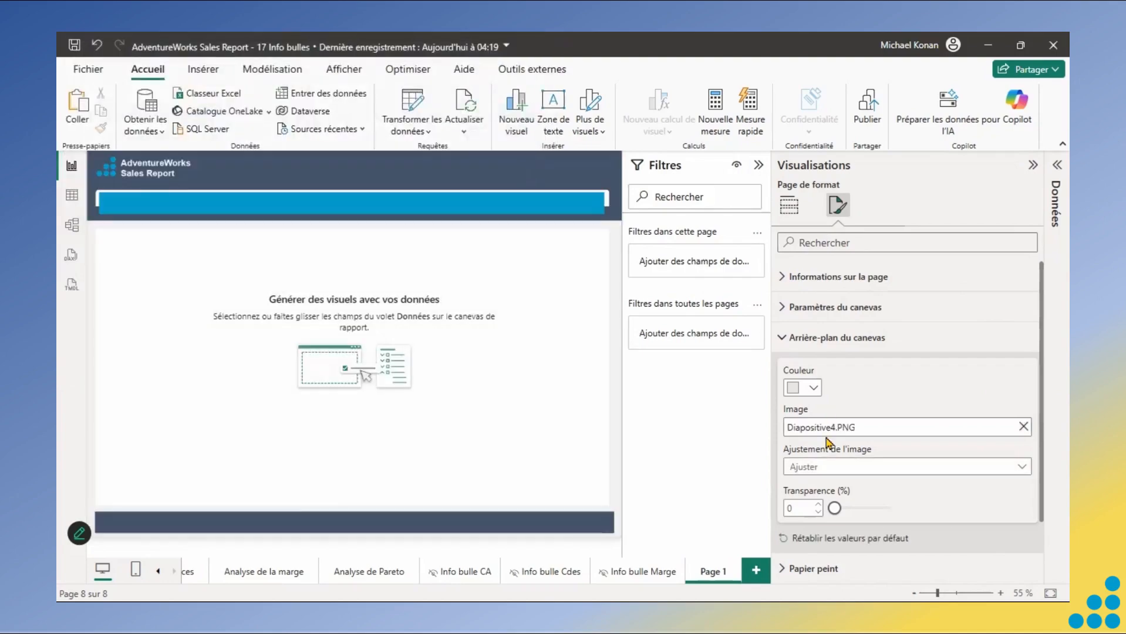
click(822, 467)
click(806, 501)
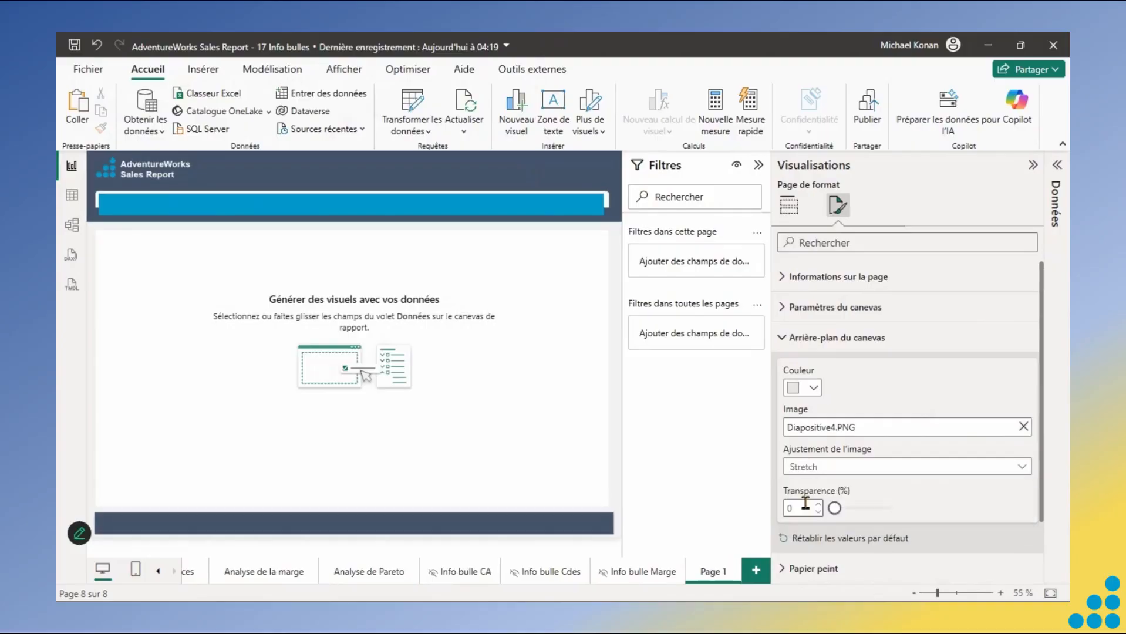
click(777, 340)
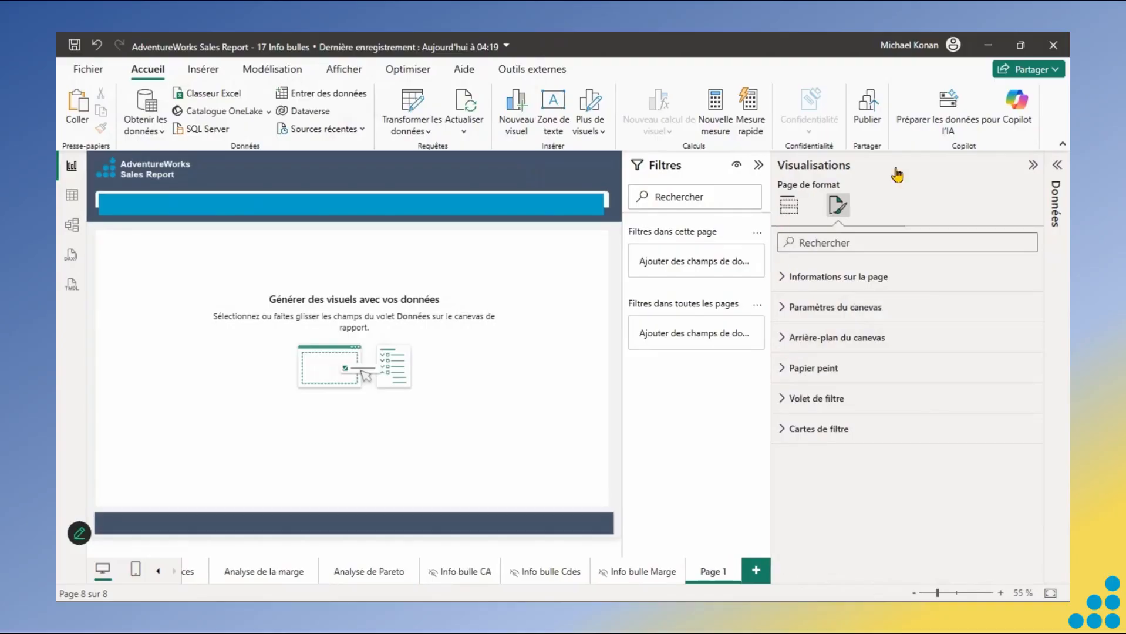
click(1033, 165)
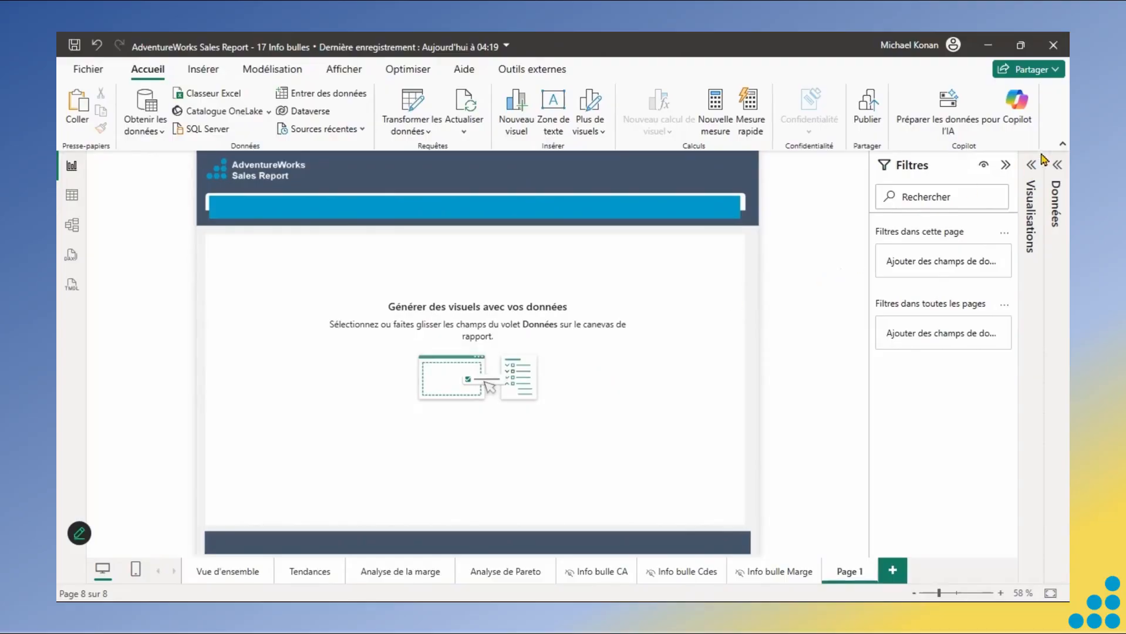
Clear the field search and examine the rows and columns of the Ventes table in the data view.
click(1057, 165)
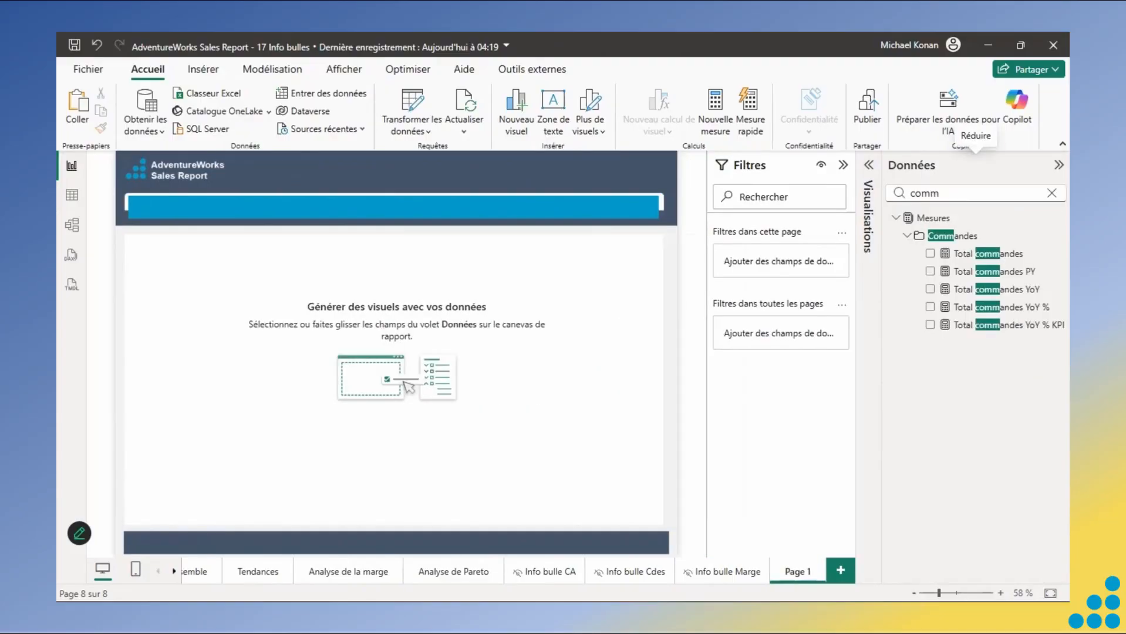
click(1052, 192)
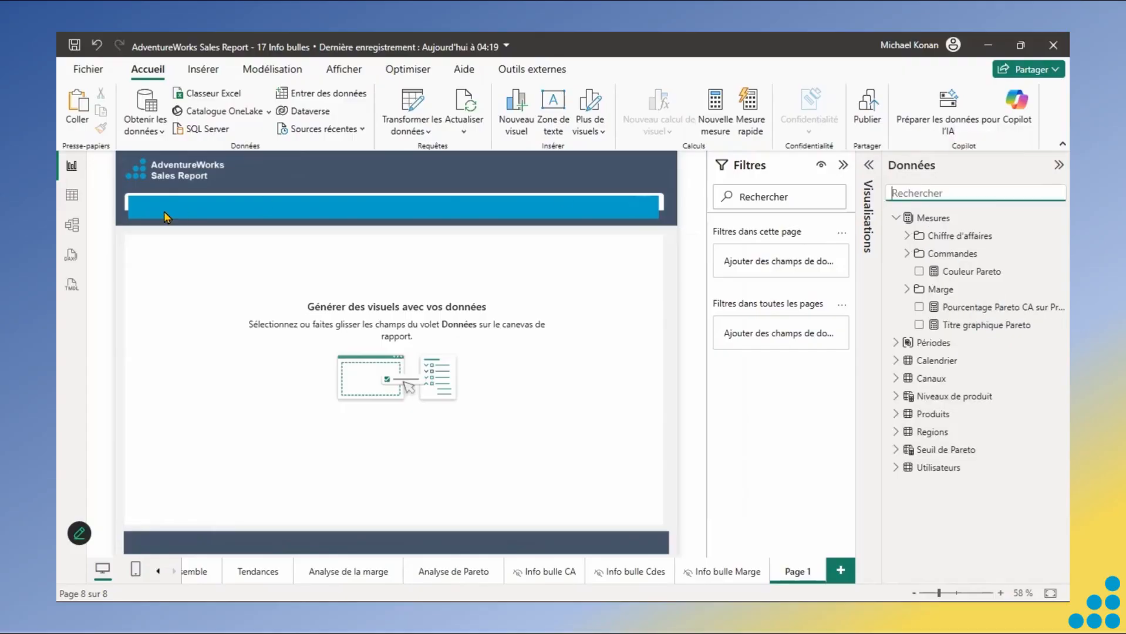
click(71, 195)
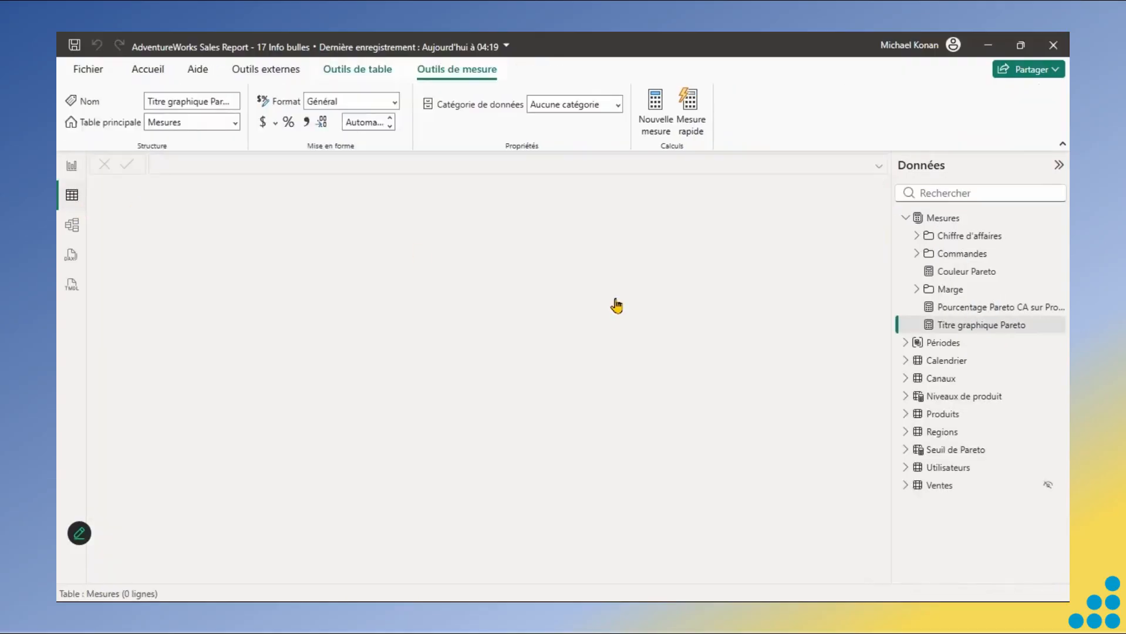
click(939, 486)
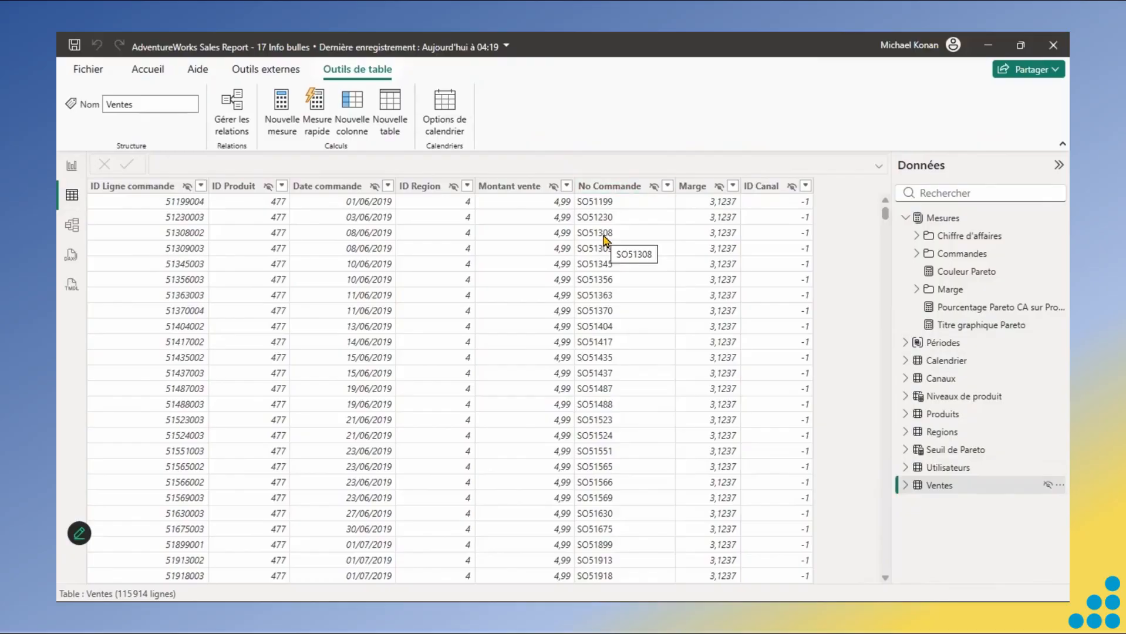
click(72, 168)
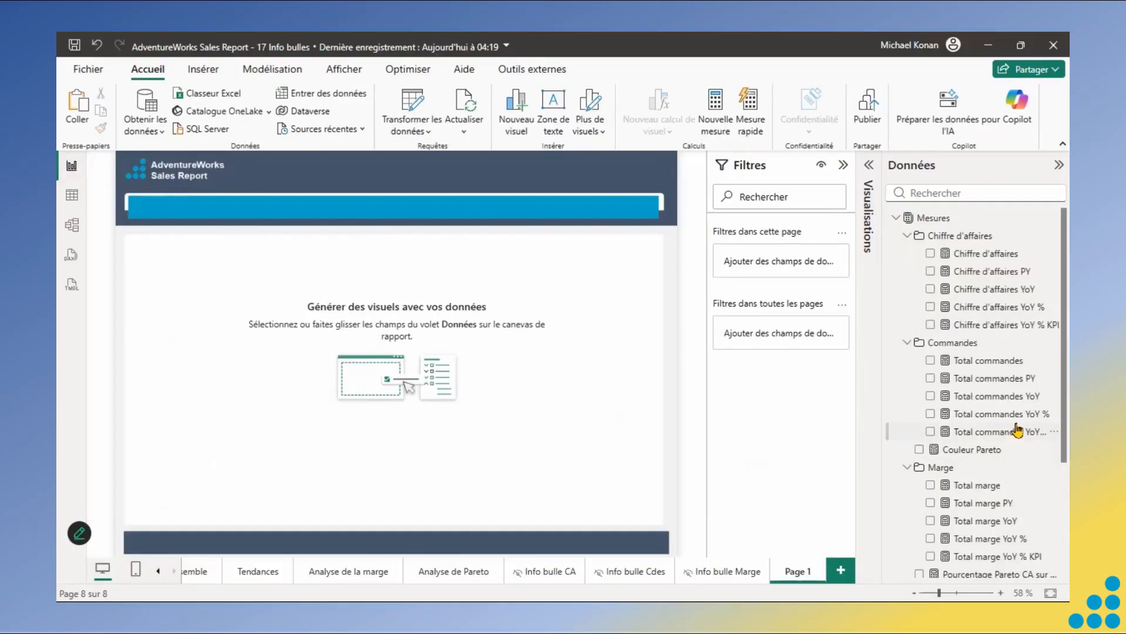
Unhide the Ventes table so that its fields are available in the report view.
click(896, 219)
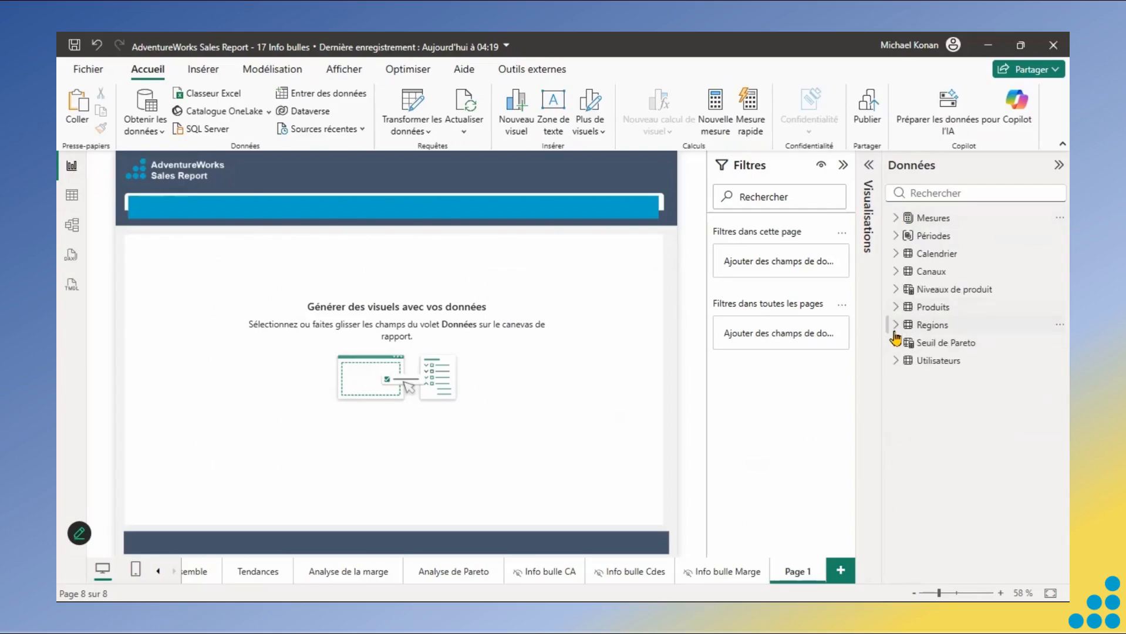
mouse_move(895, 318)
click(71, 195)
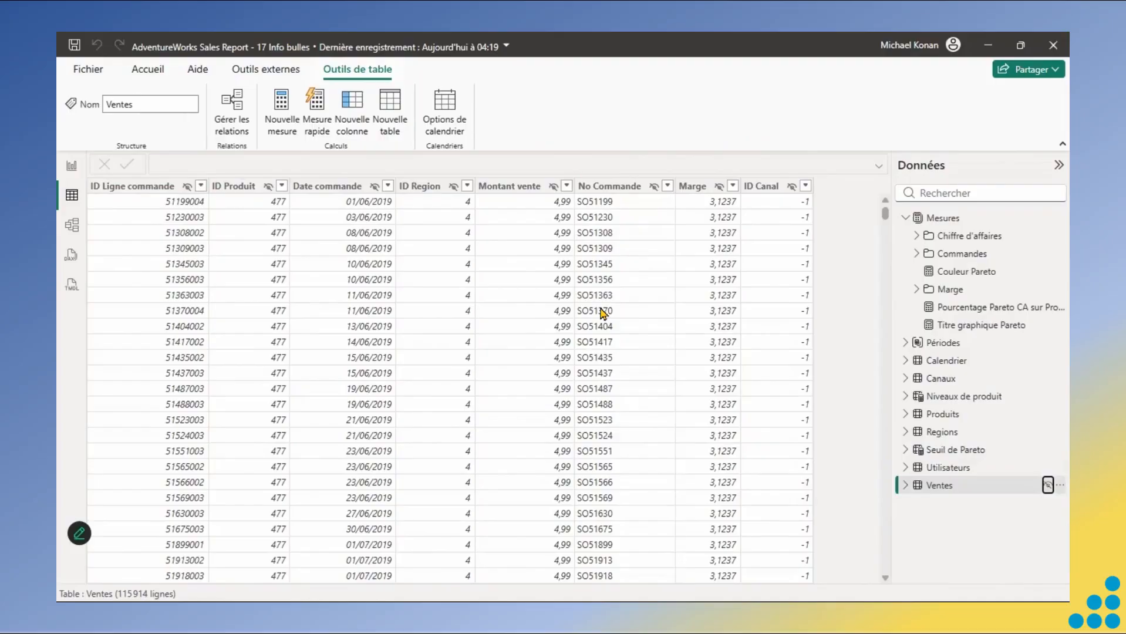
click(71, 165)
Create a table visual with Date commande and No Commande from Ventes, and enlarge it to fill the page's white content area.
click(896, 378)
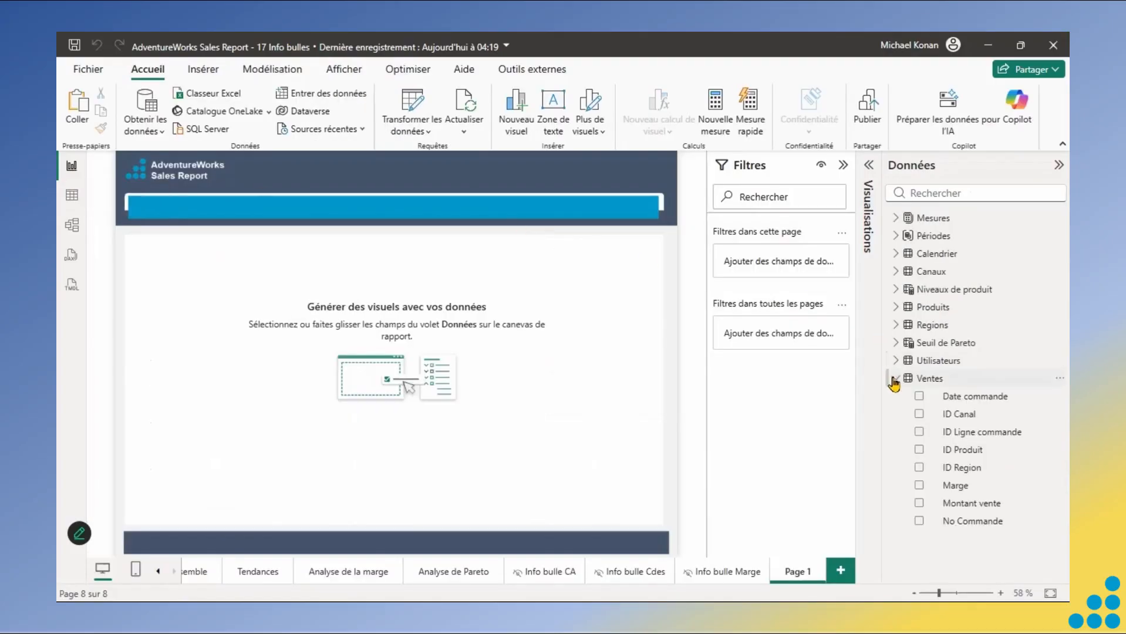
click(919, 397)
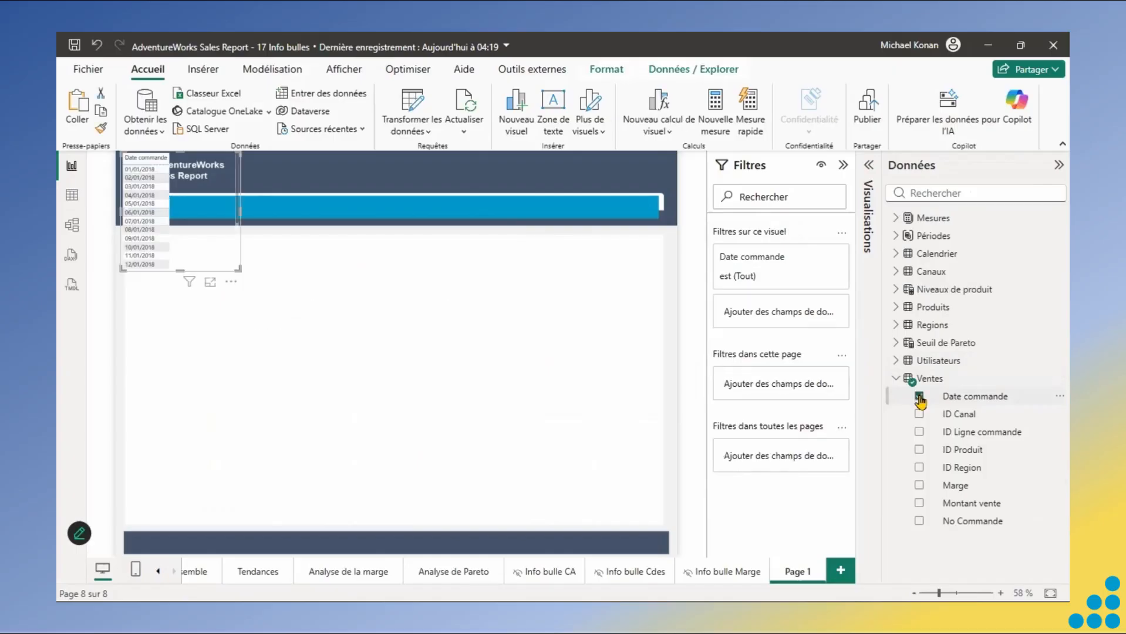
click(919, 521)
drag(223, 237, 237, 265)
drag(252, 304, 365, 411)
drag(543, 483, 654, 520)
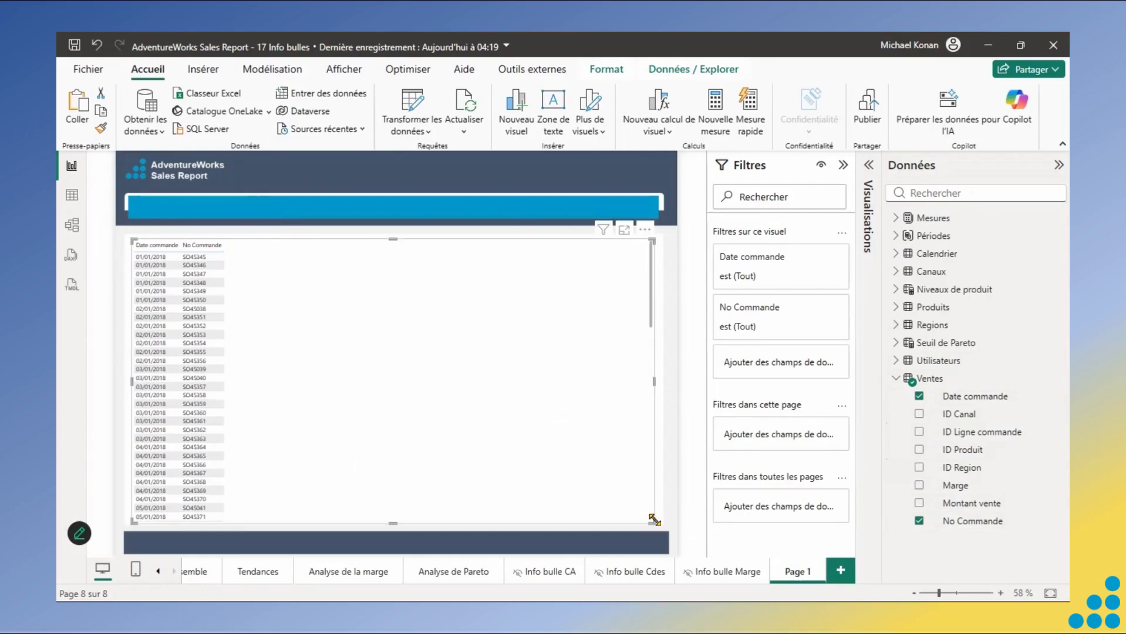
Add the Pays field from Regions to the table visual.
click(895, 381)
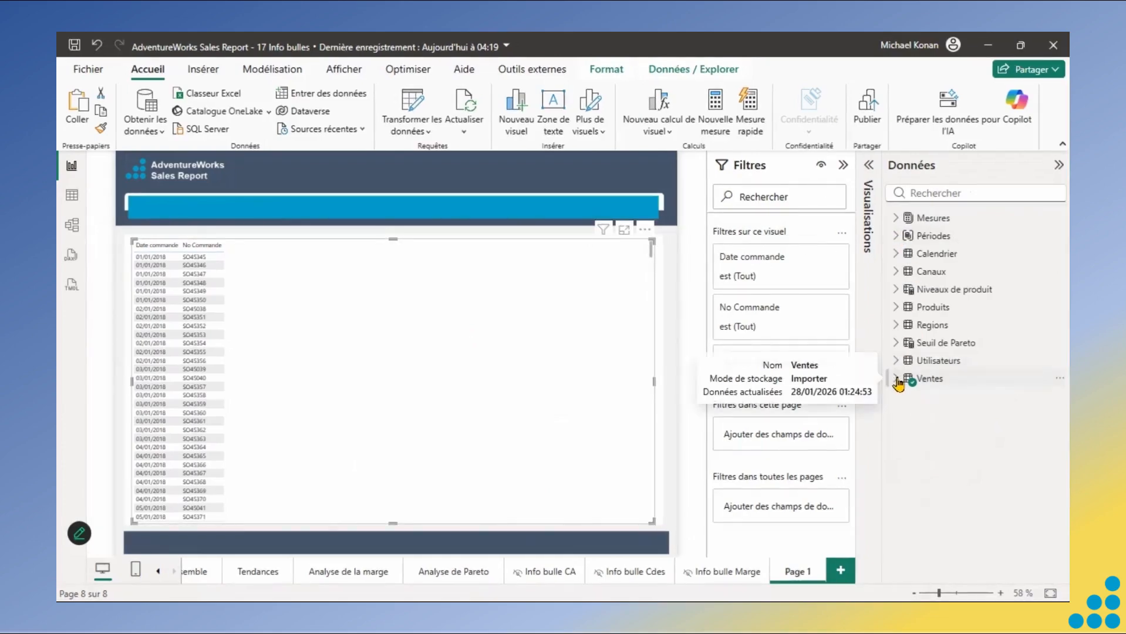
click(895, 326)
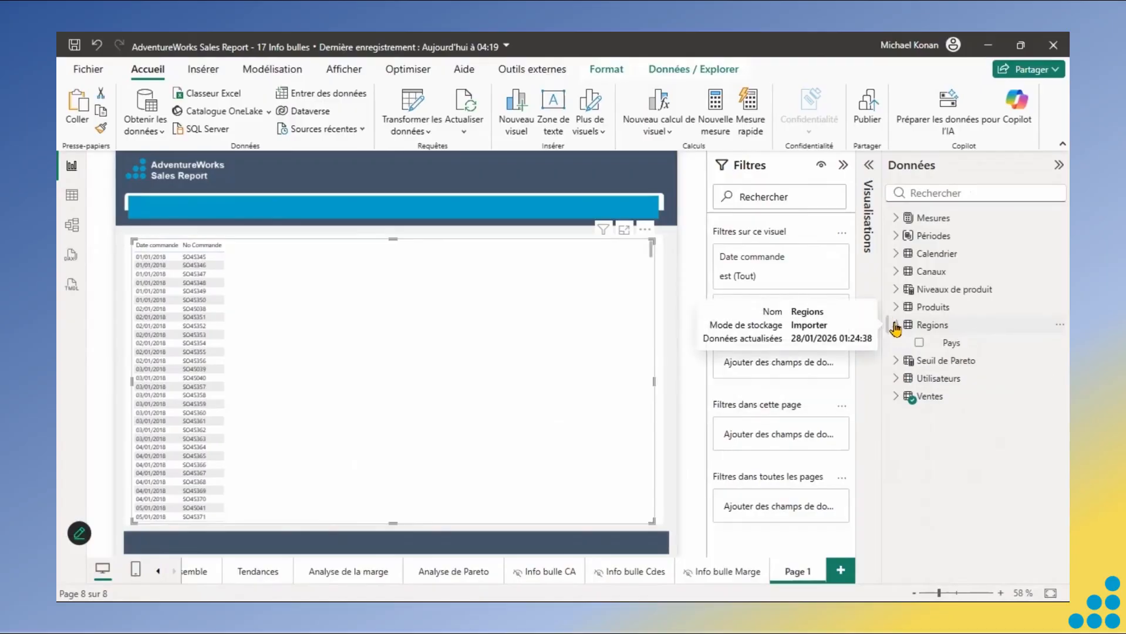
click(919, 344)
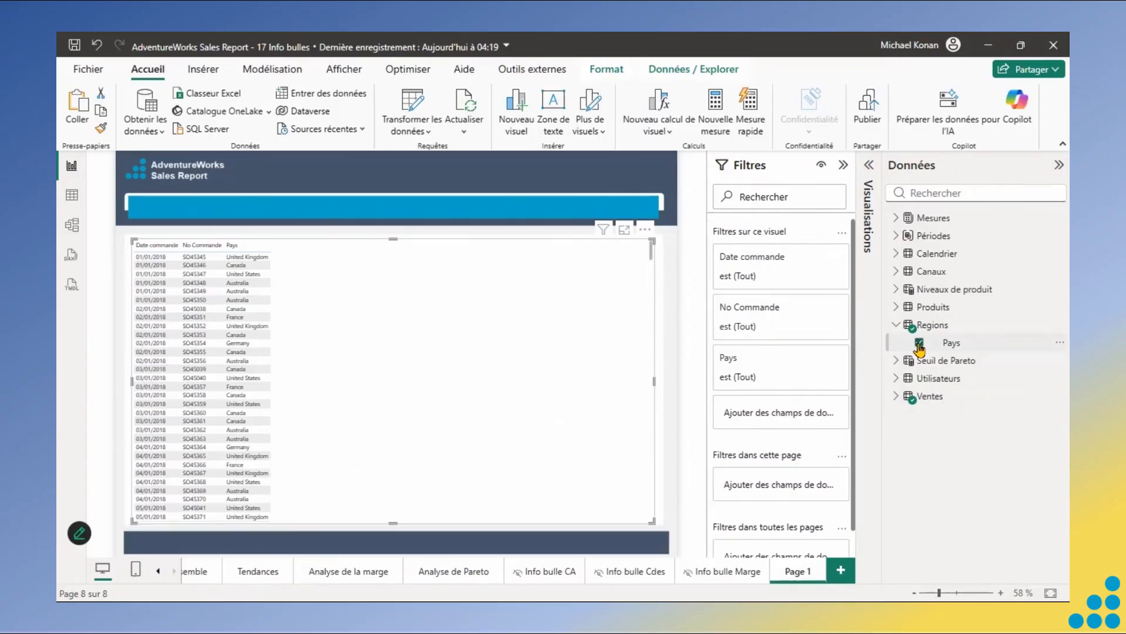
Add the Catégorie, Sous Catégorie and Produit levels of the product hierarchy to the table visual.
click(895, 307)
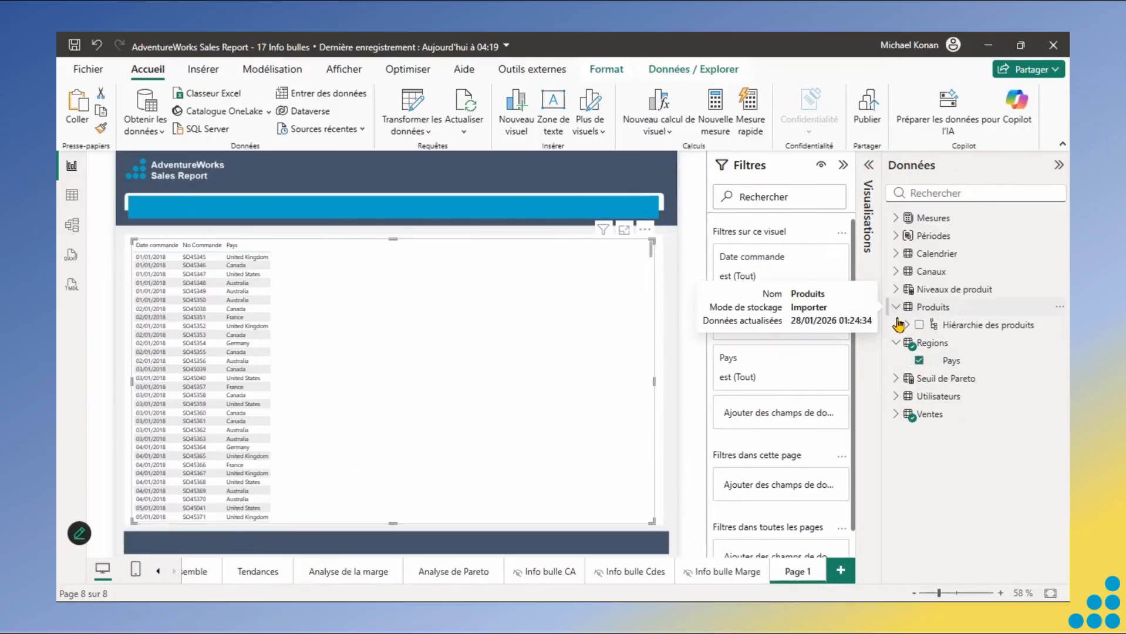
click(906, 325)
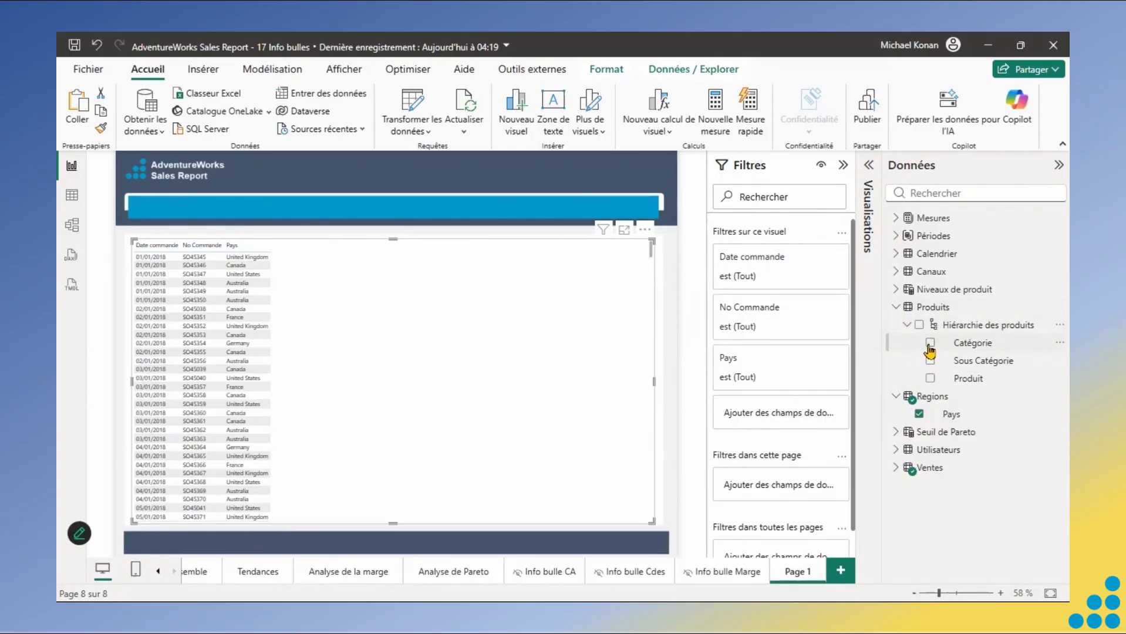
click(930, 344)
click(930, 361)
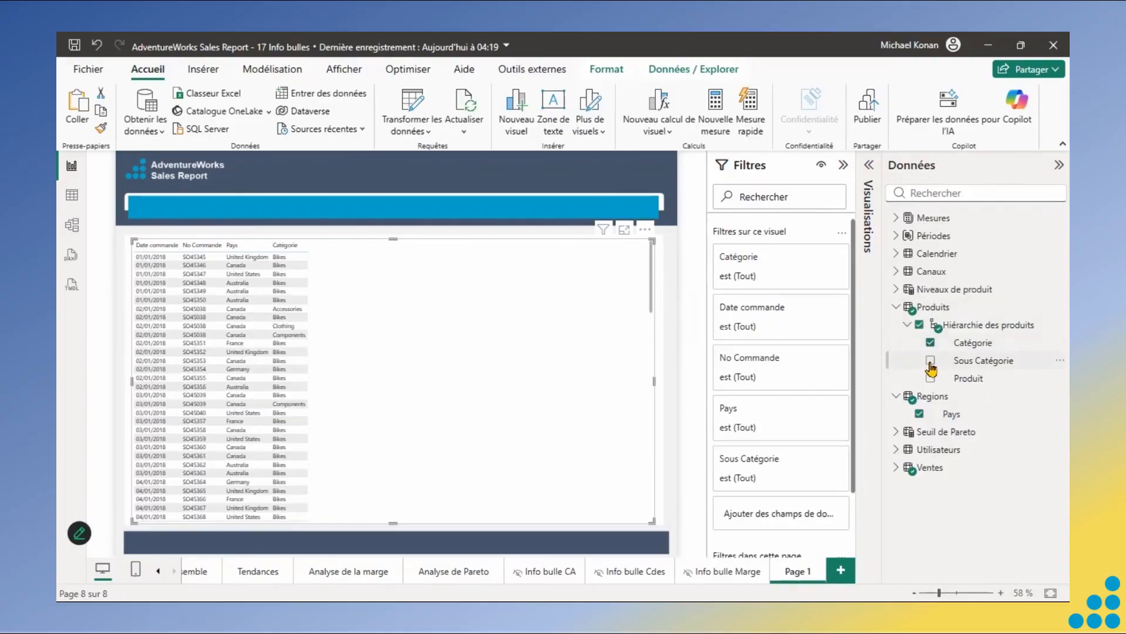
click(930, 378)
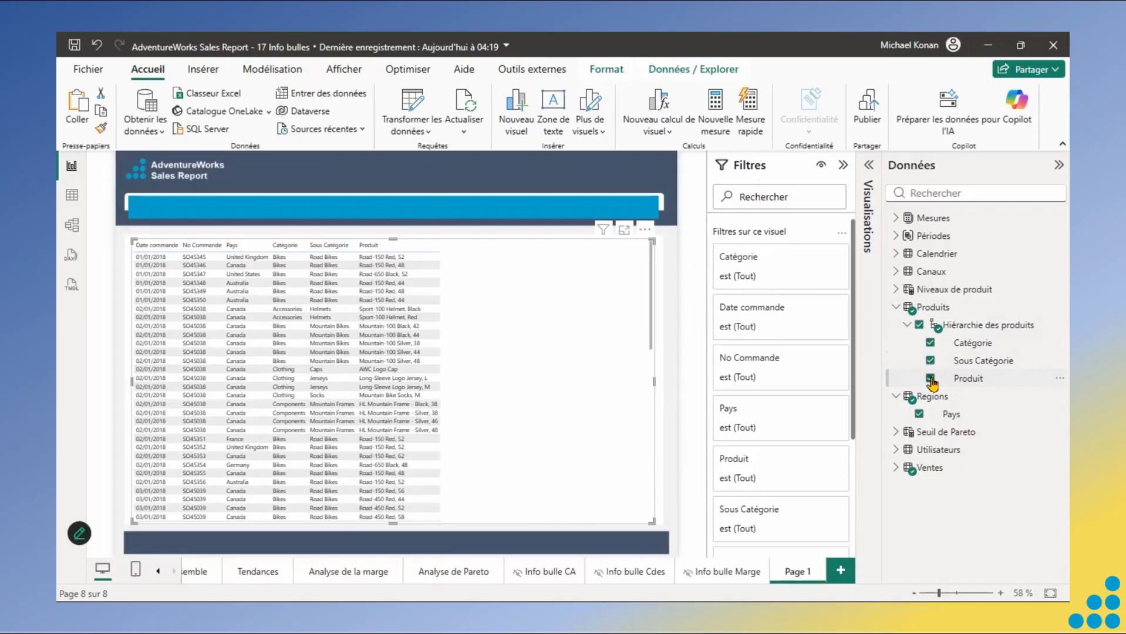
click(897, 308)
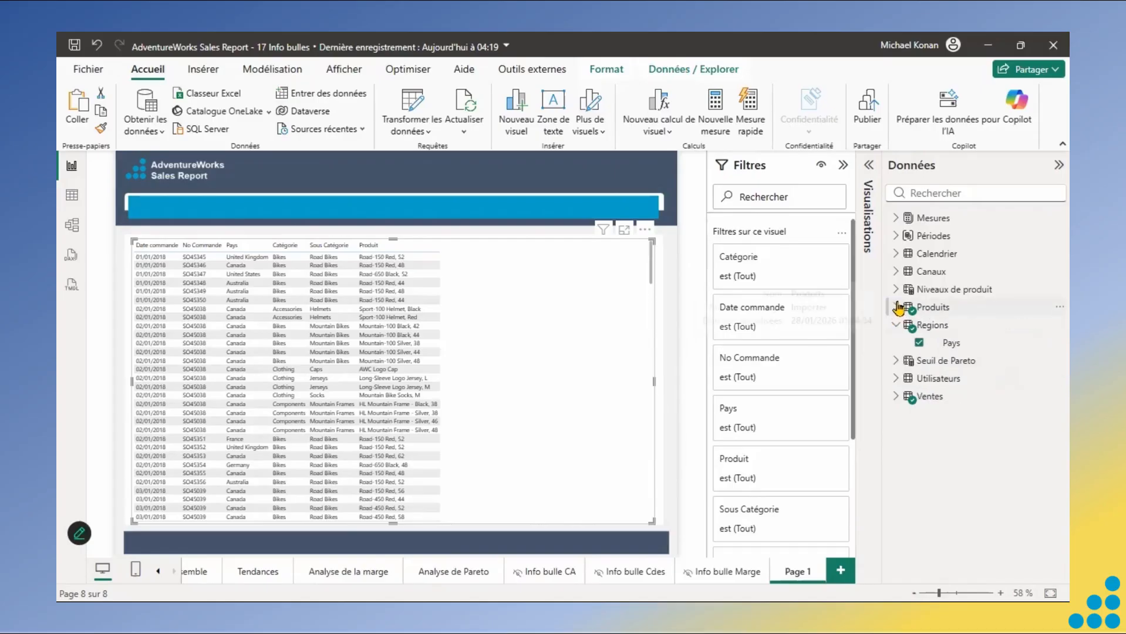
Add the Canal field from Canaux and the Chiffre d'affaires measure to the table visual.
click(896, 271)
click(918, 290)
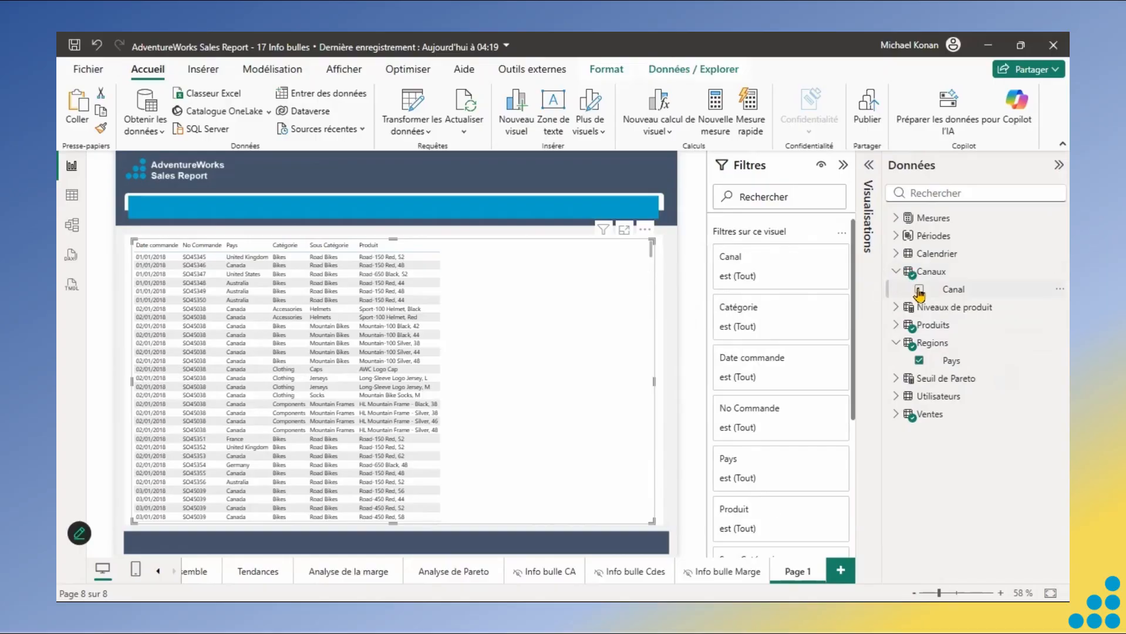
click(895, 218)
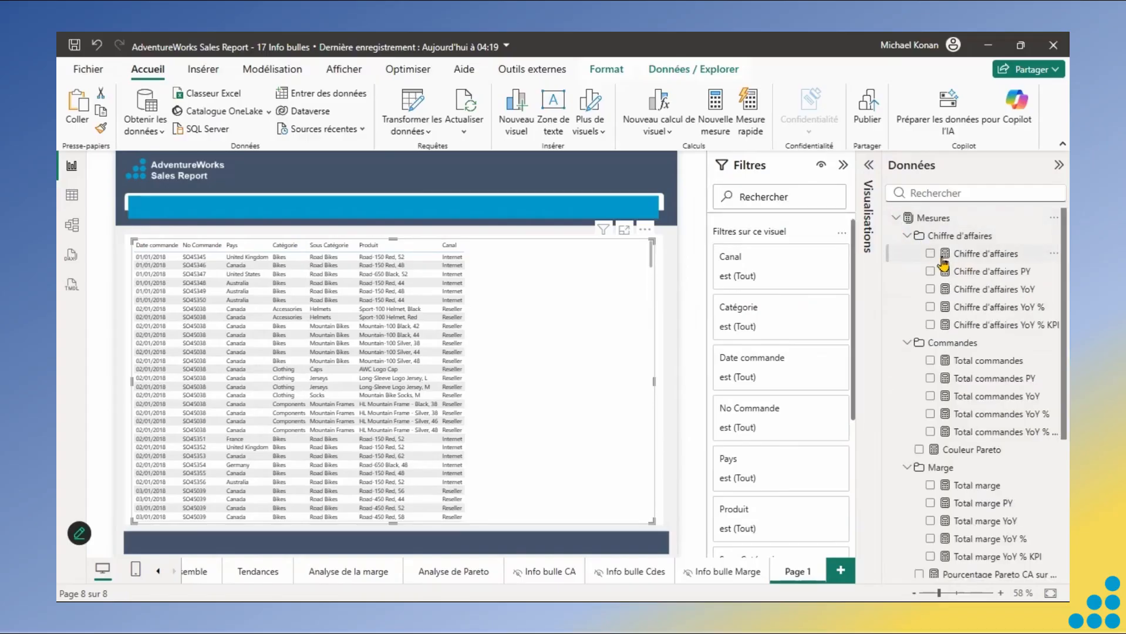
click(930, 255)
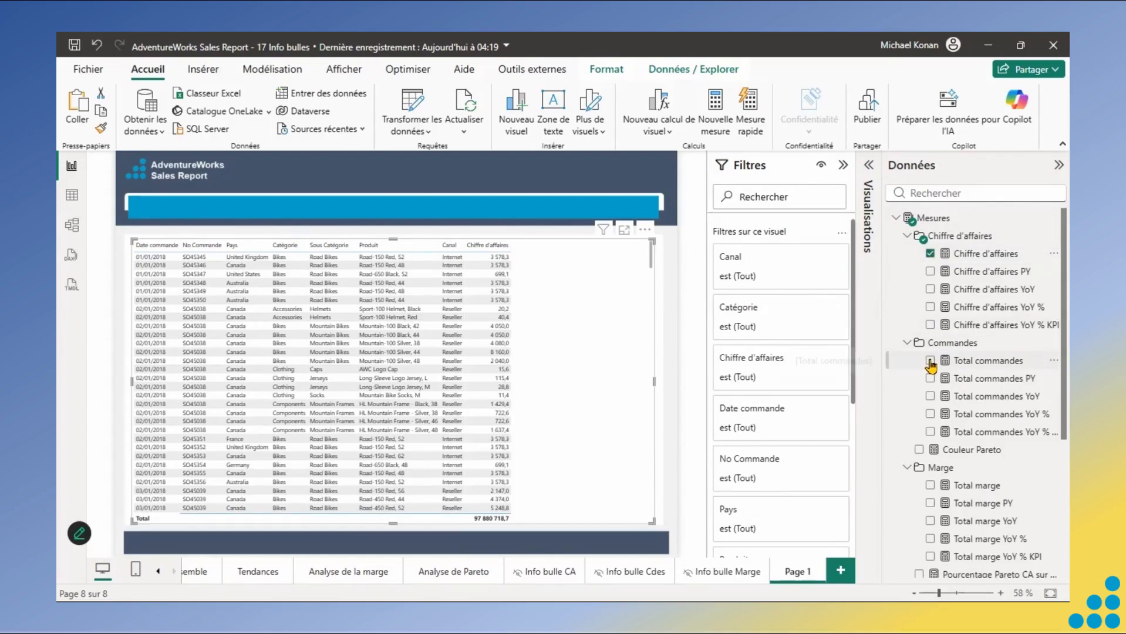
Add the Total marge measure to the table visual.
click(930, 485)
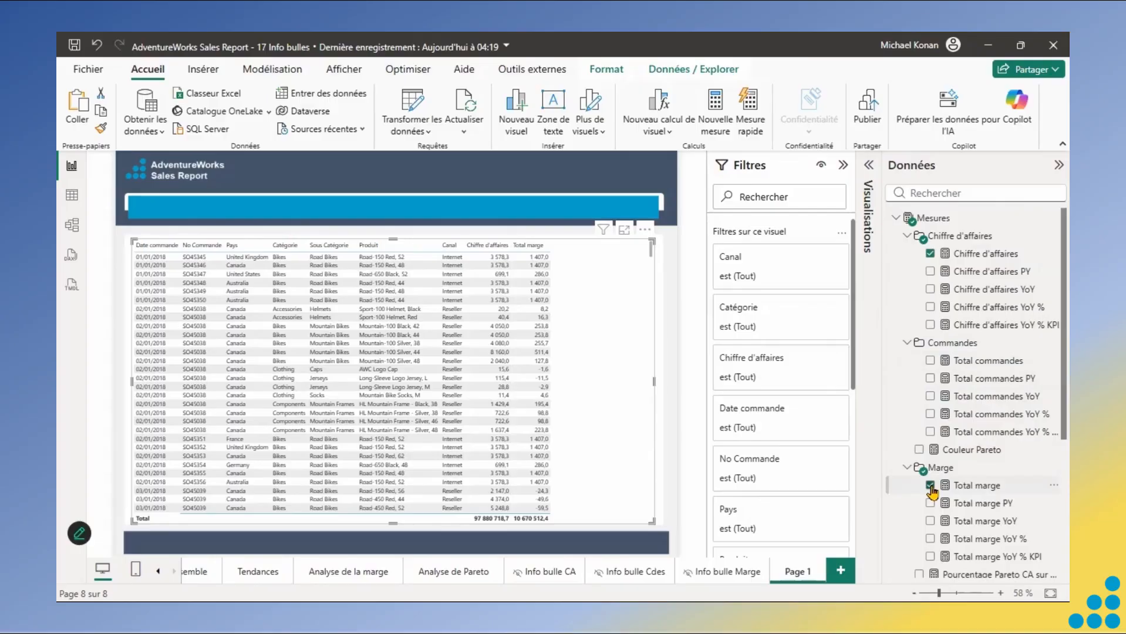
click(894, 221)
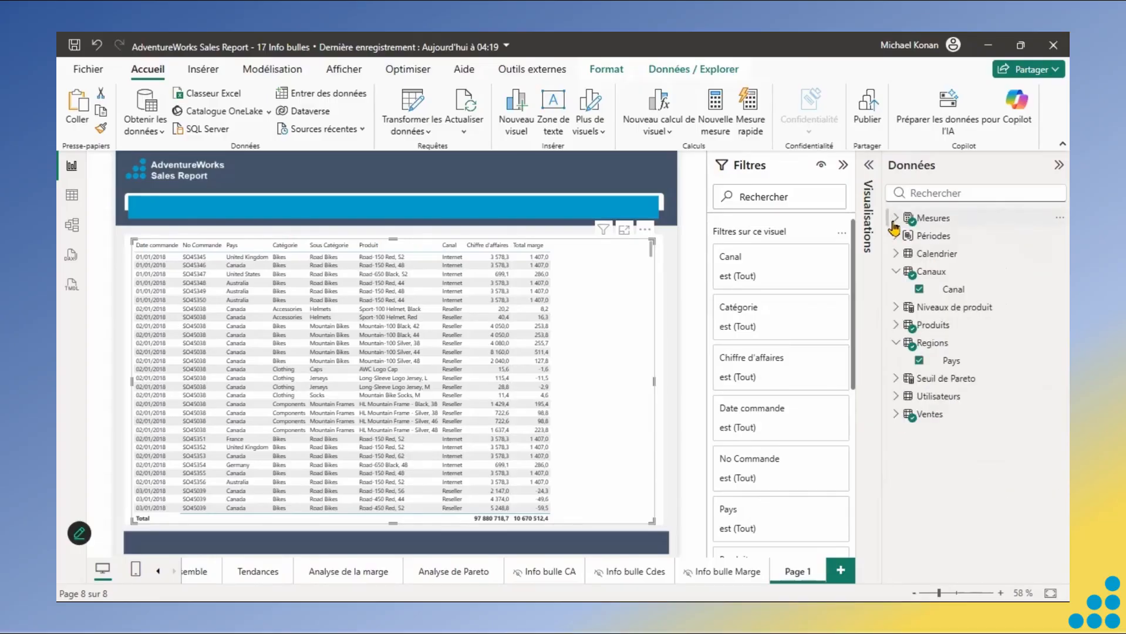
Unhide the Region field of the Regions table in the data view and add it to the report page's table visual.
click(71, 195)
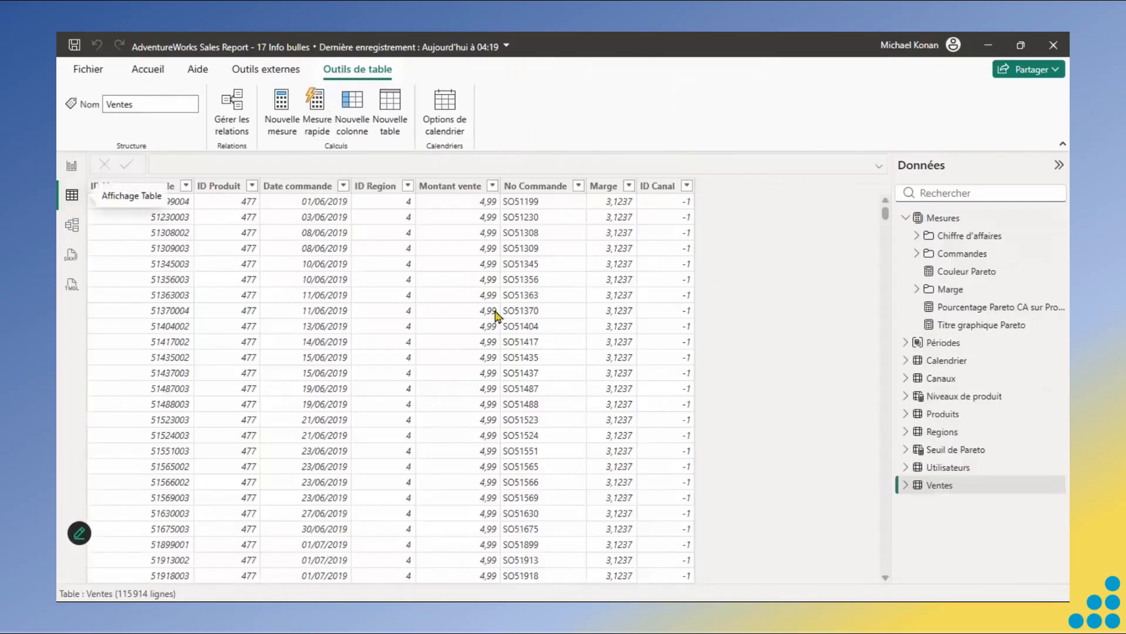
click(906, 432)
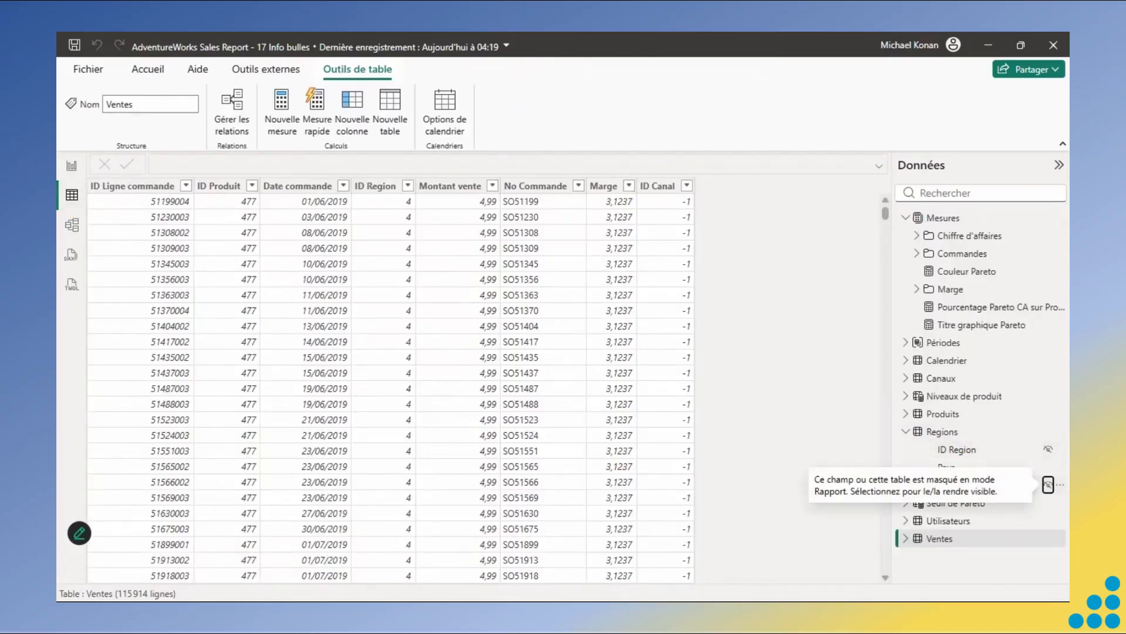
click(962, 485)
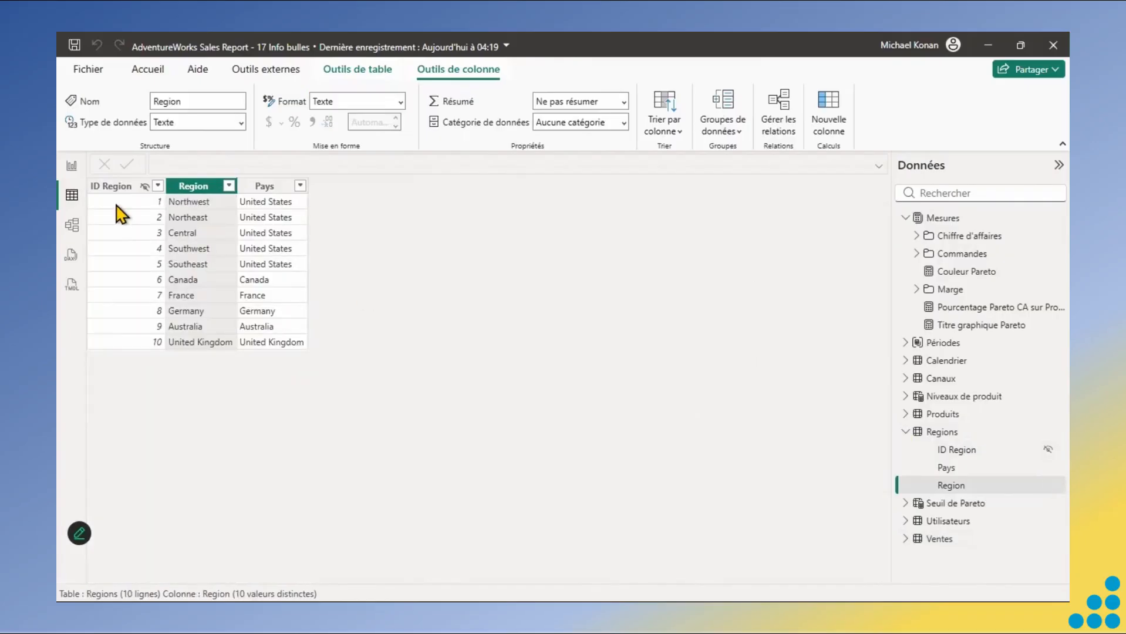
click(71, 166)
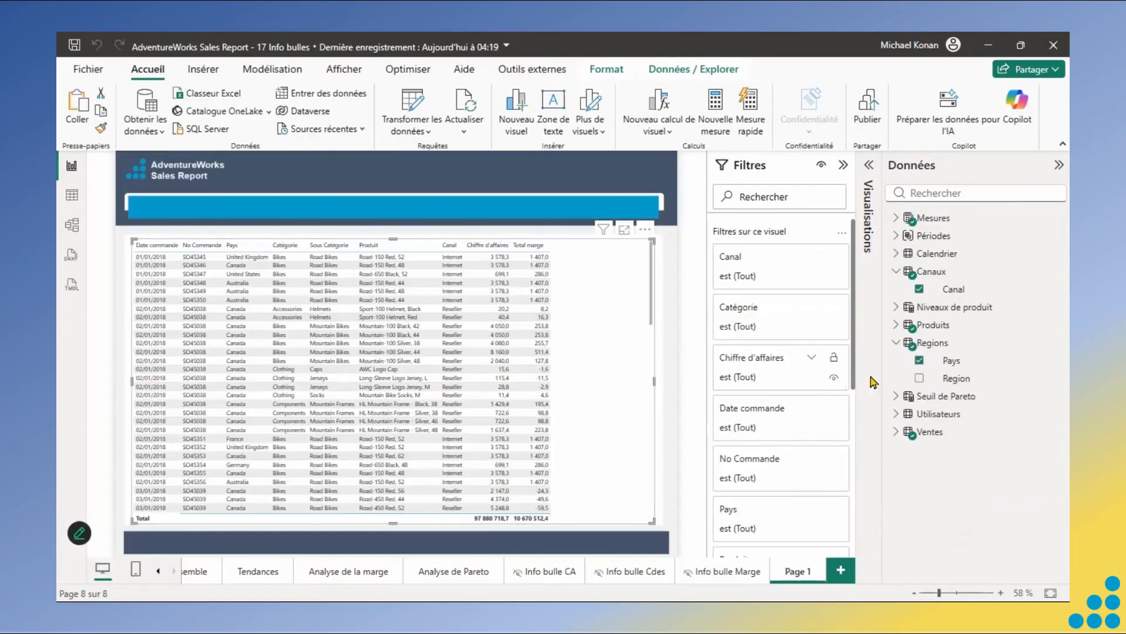
click(918, 380)
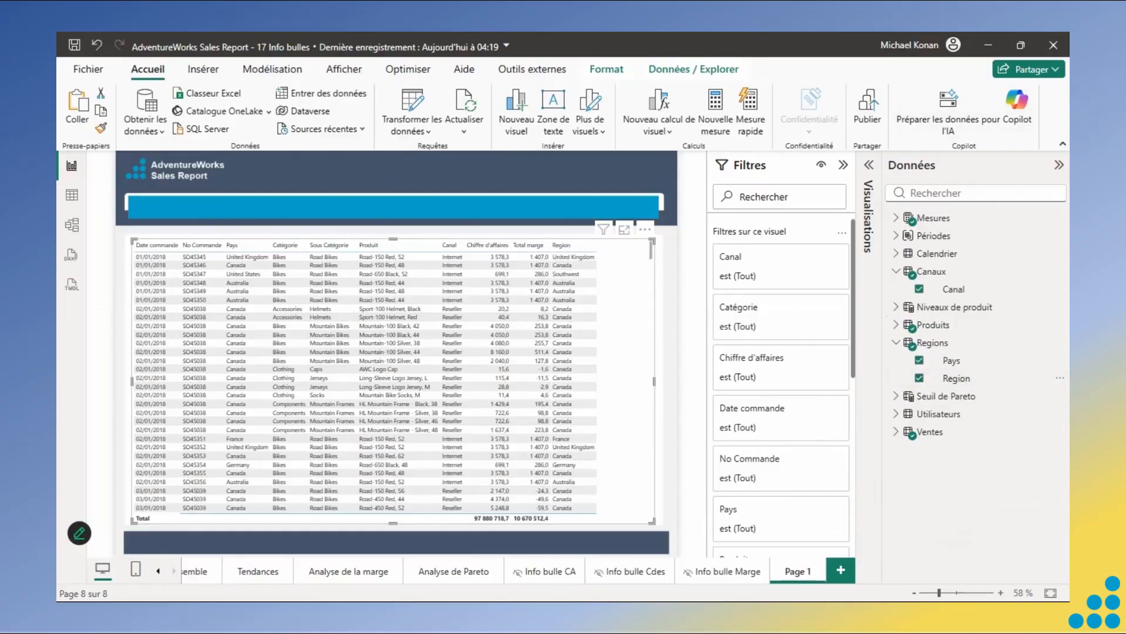
Apply the Lignes alternées style preset to the table visual.
click(1059, 165)
click(1033, 169)
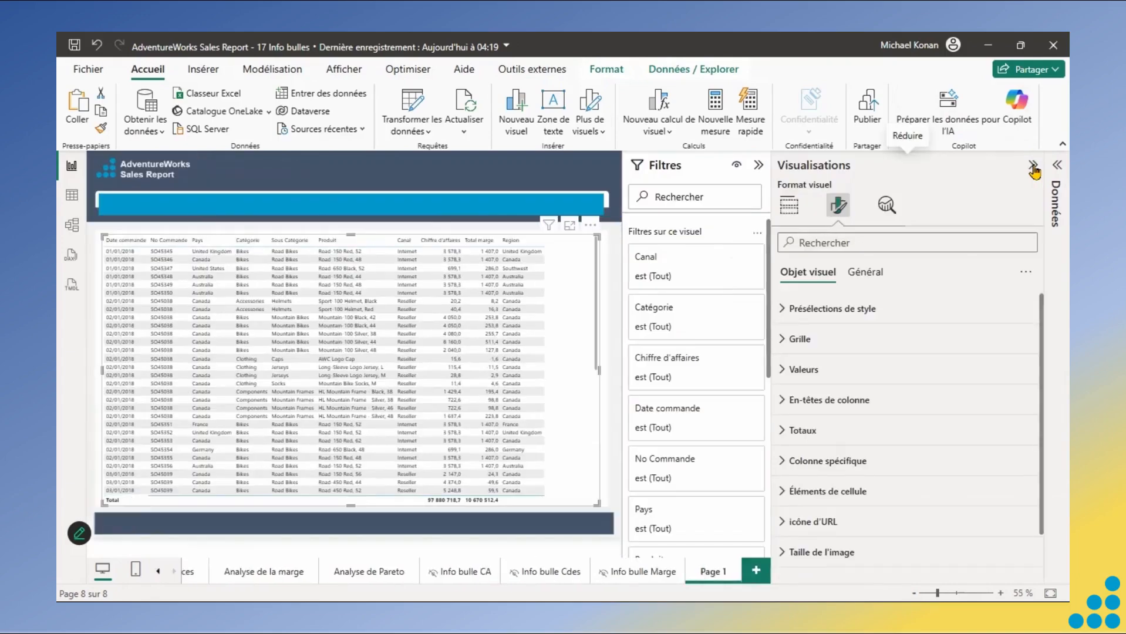
click(786, 310)
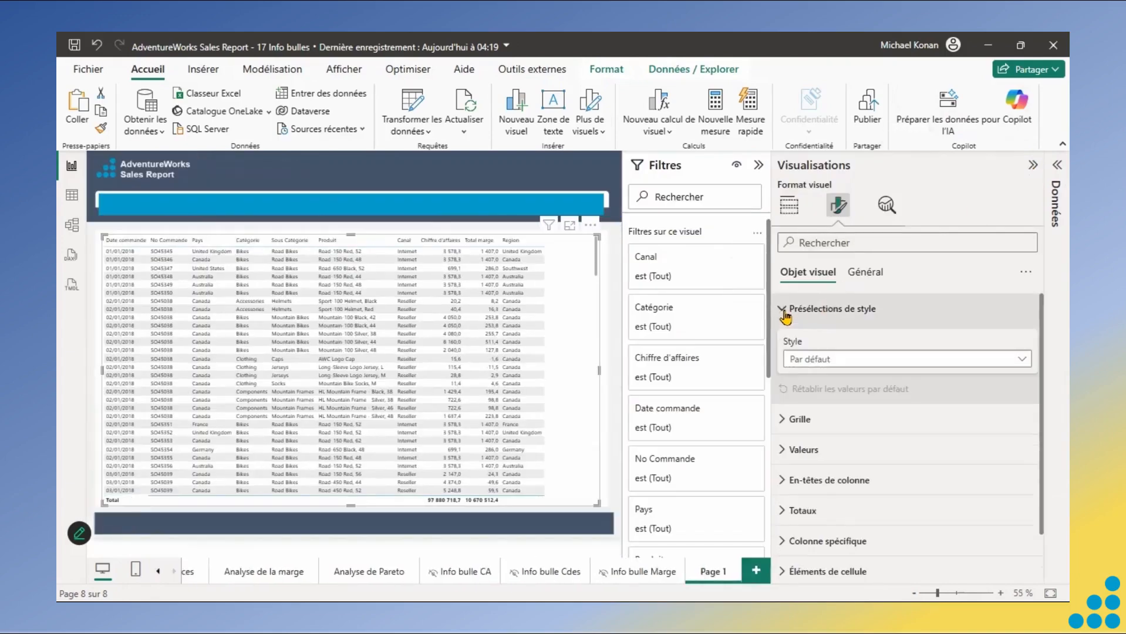
click(858, 361)
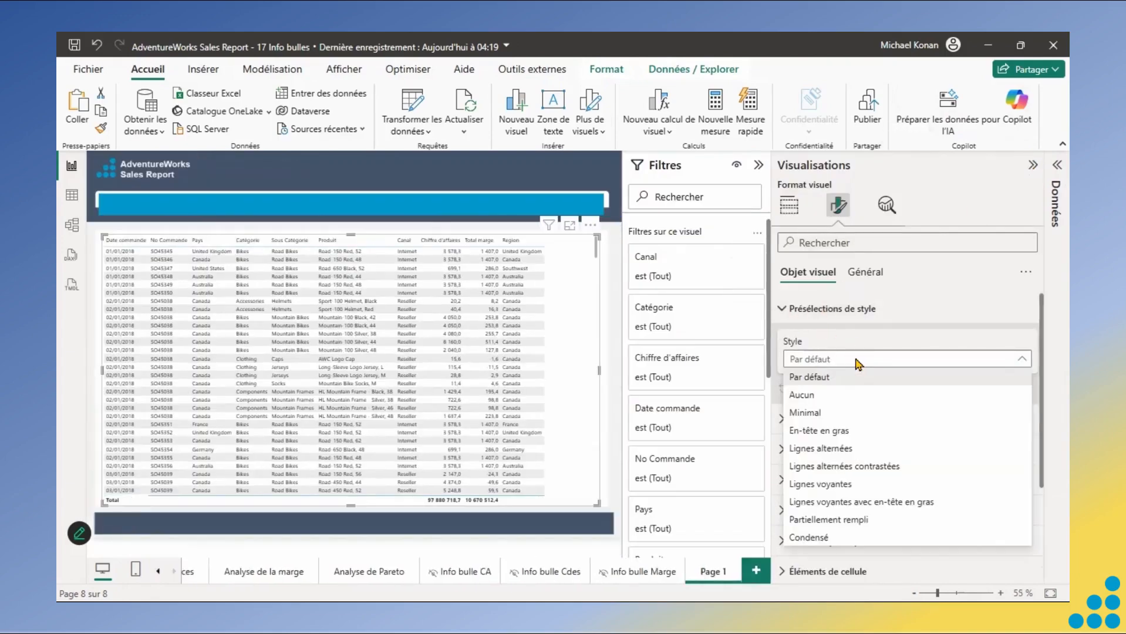
click(836, 450)
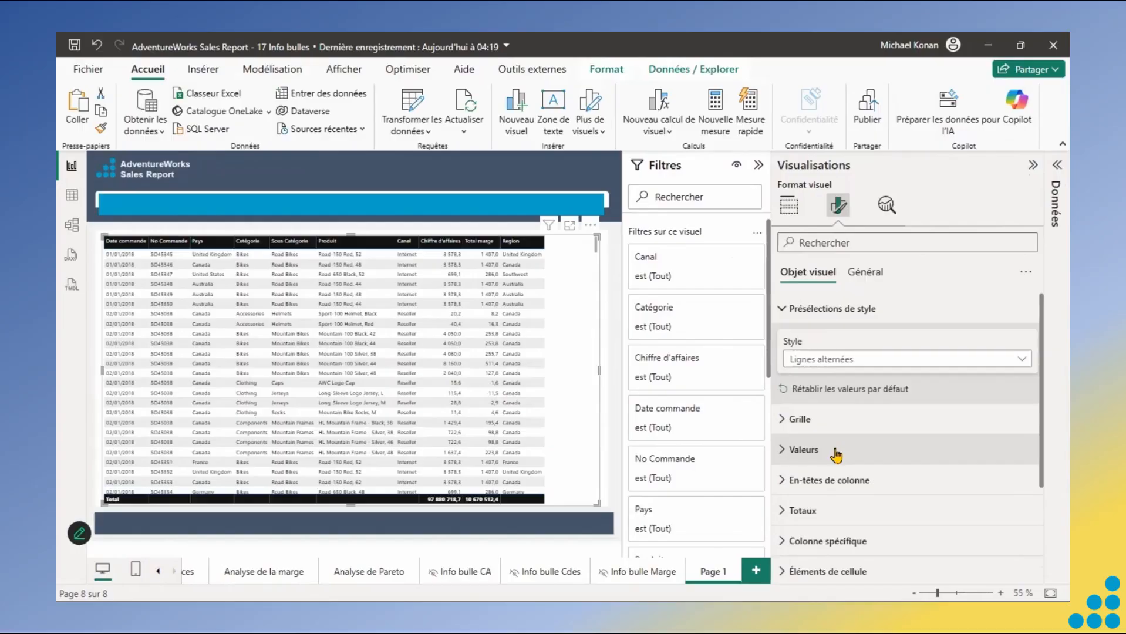
click(779, 319)
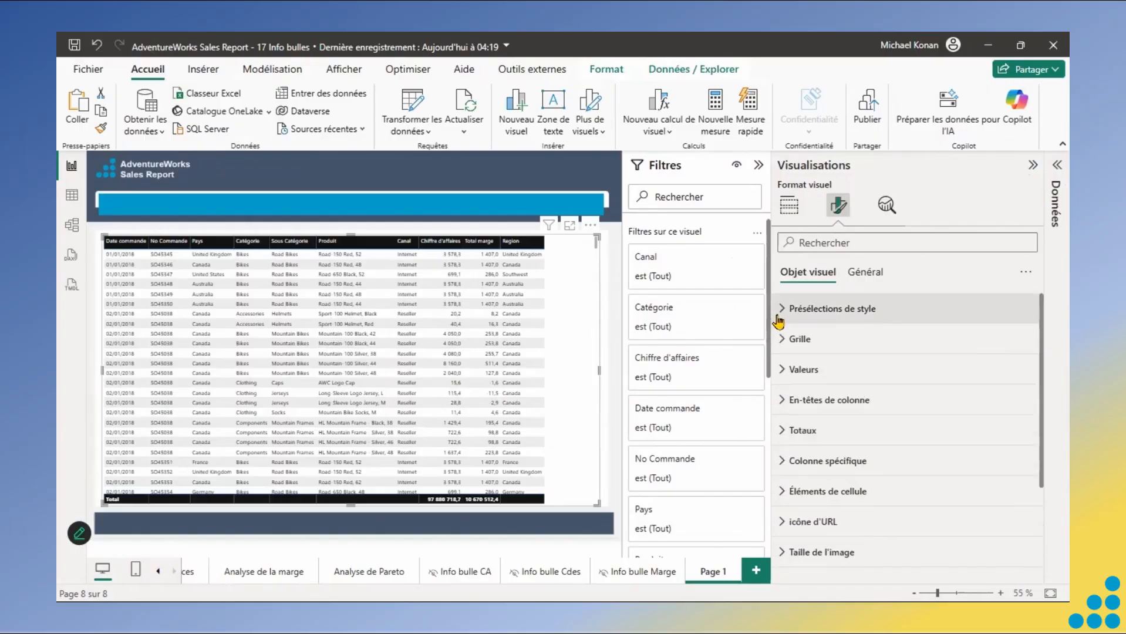
Turn off the table's horizontal gridlines and set its row padding to 5.
click(794, 339)
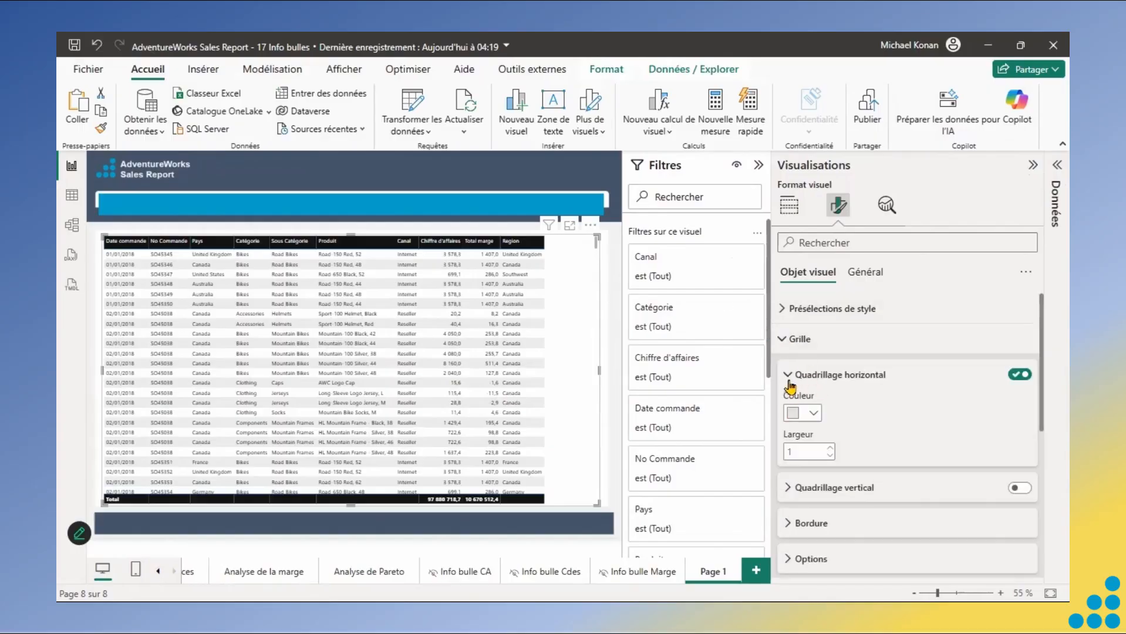
click(1021, 375)
click(787, 376)
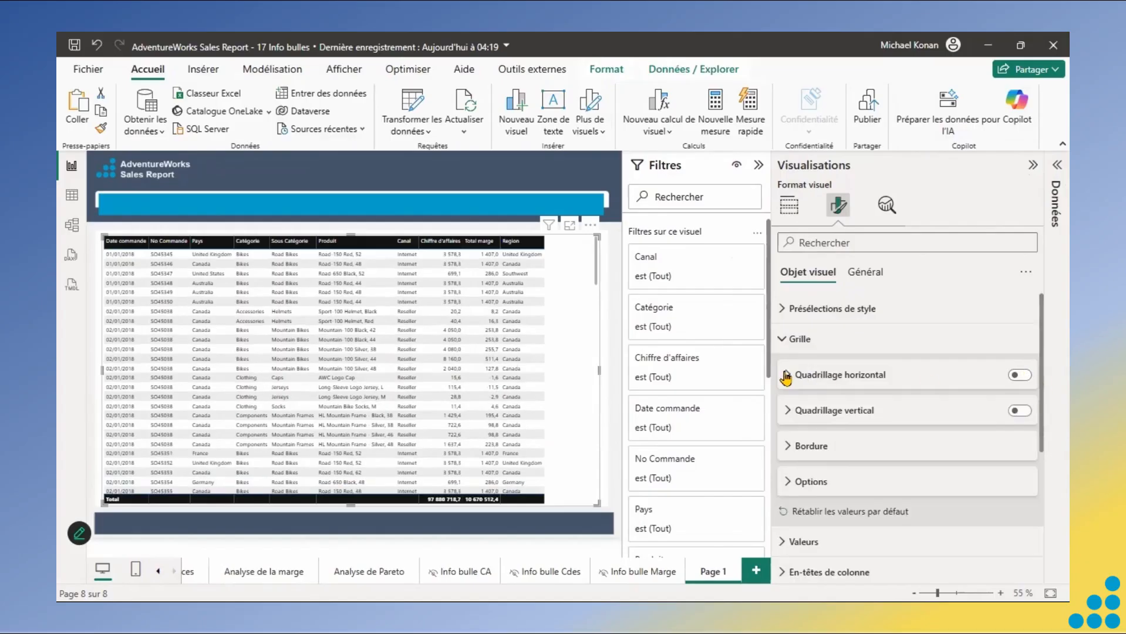
click(788, 447)
click(789, 447)
click(788, 481)
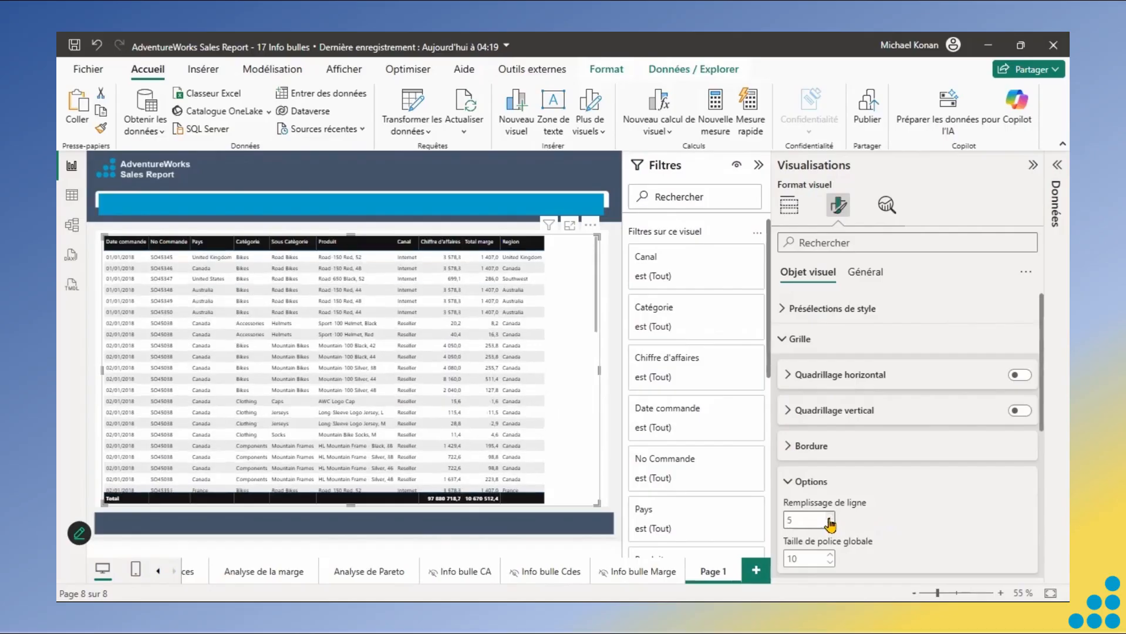
click(787, 481)
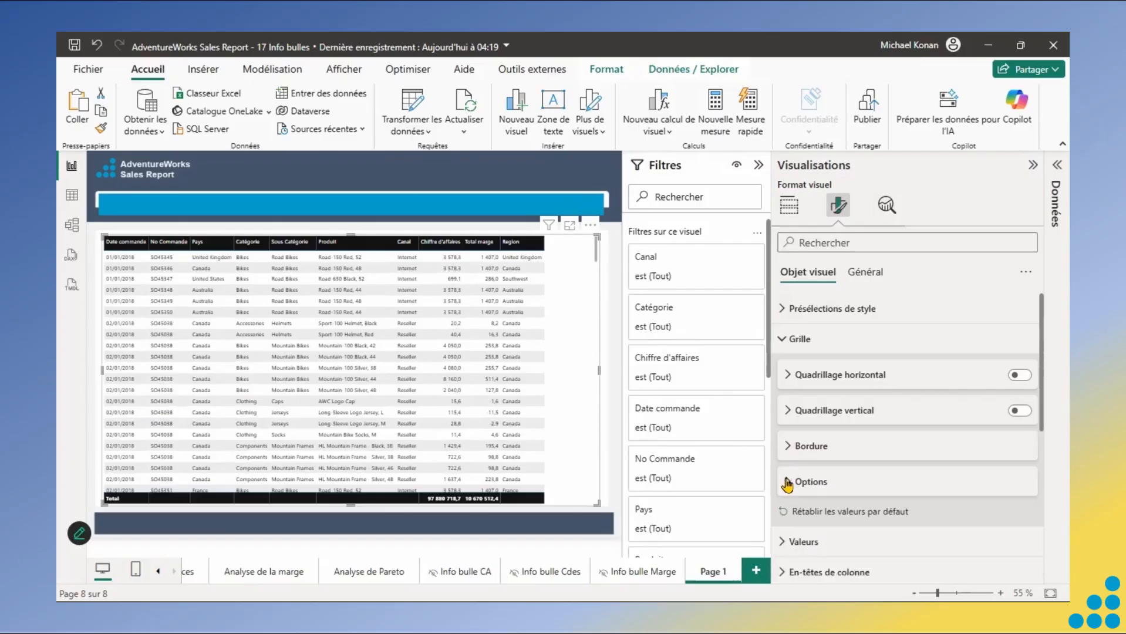
click(781, 341)
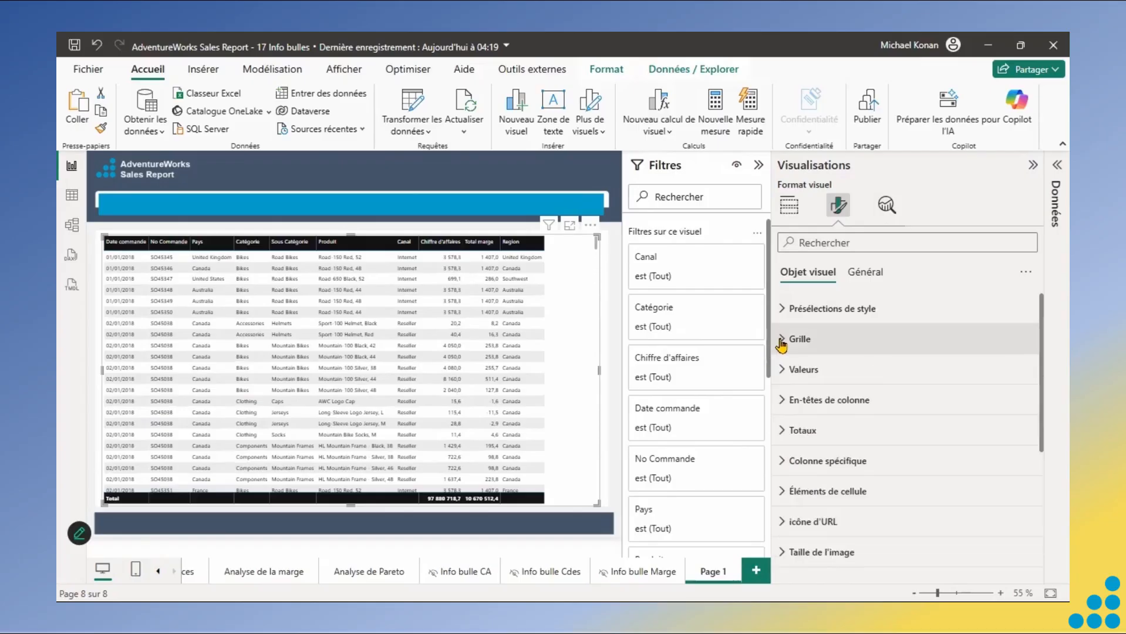
Set the alternate background colour of the table's values to the custom very light blue #EEF6F9.
click(780, 377)
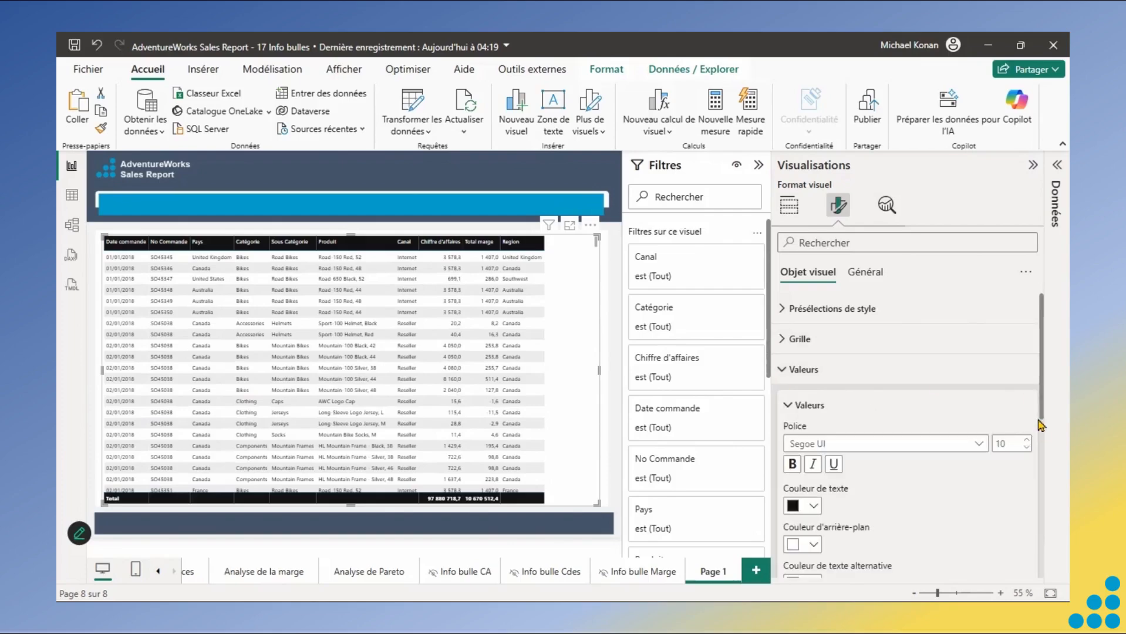
drag(1041, 407, 1034, 498)
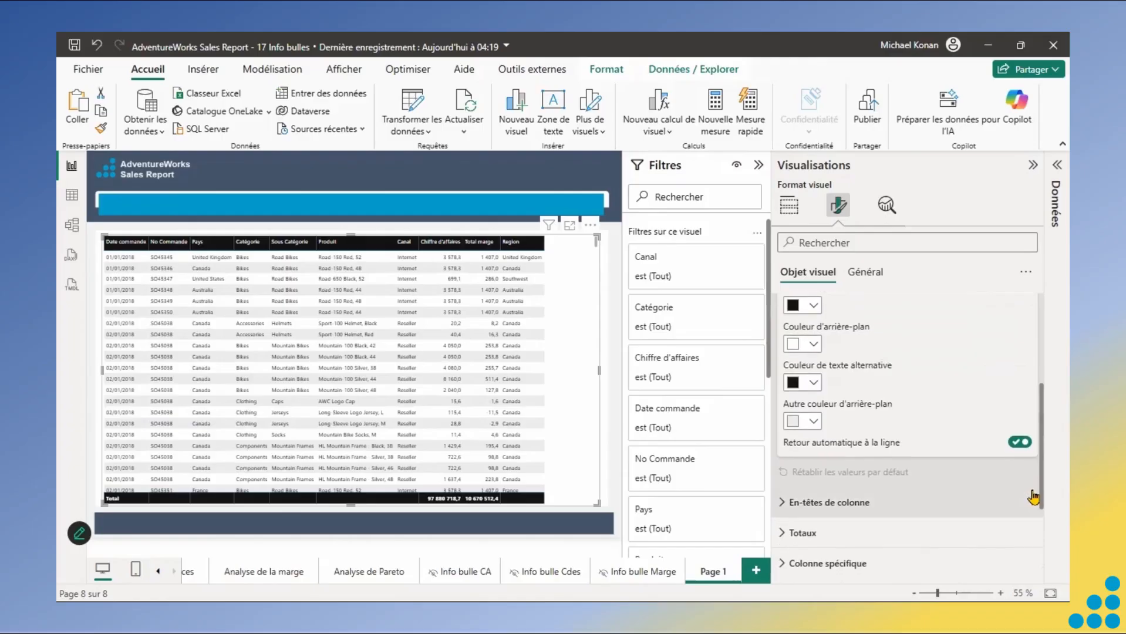
click(813, 421)
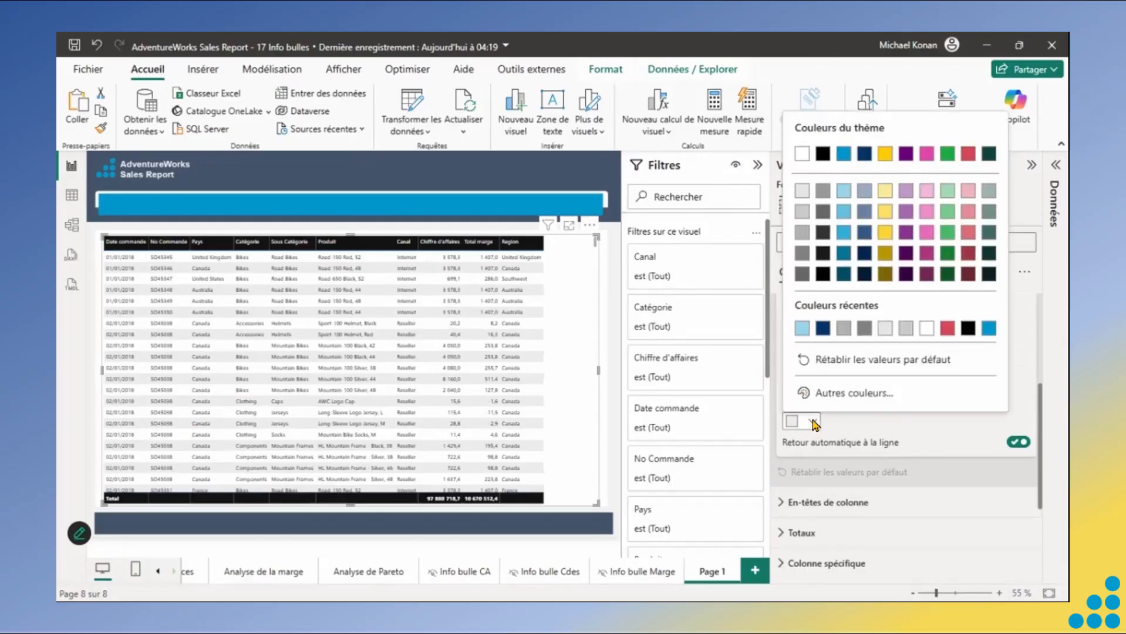
click(844, 194)
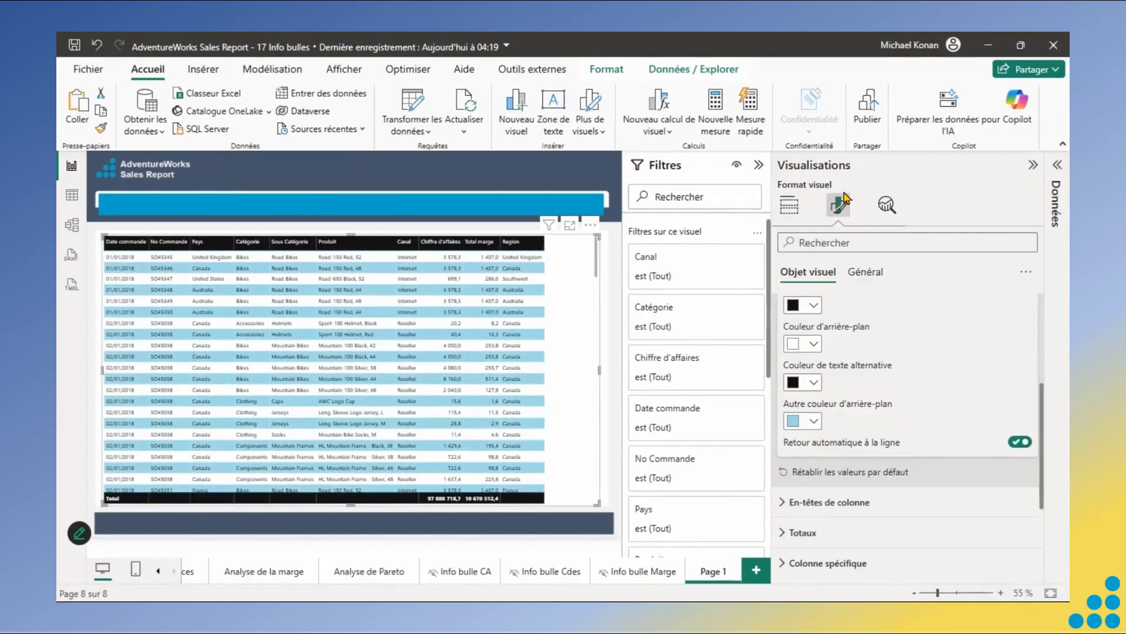
click(814, 420)
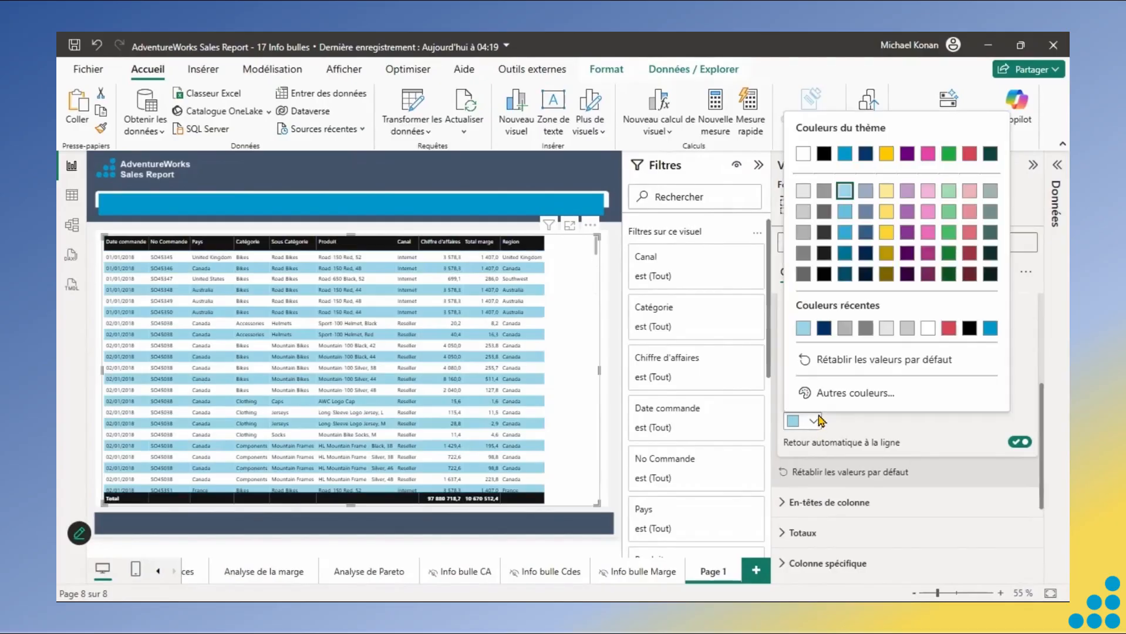
click(846, 403)
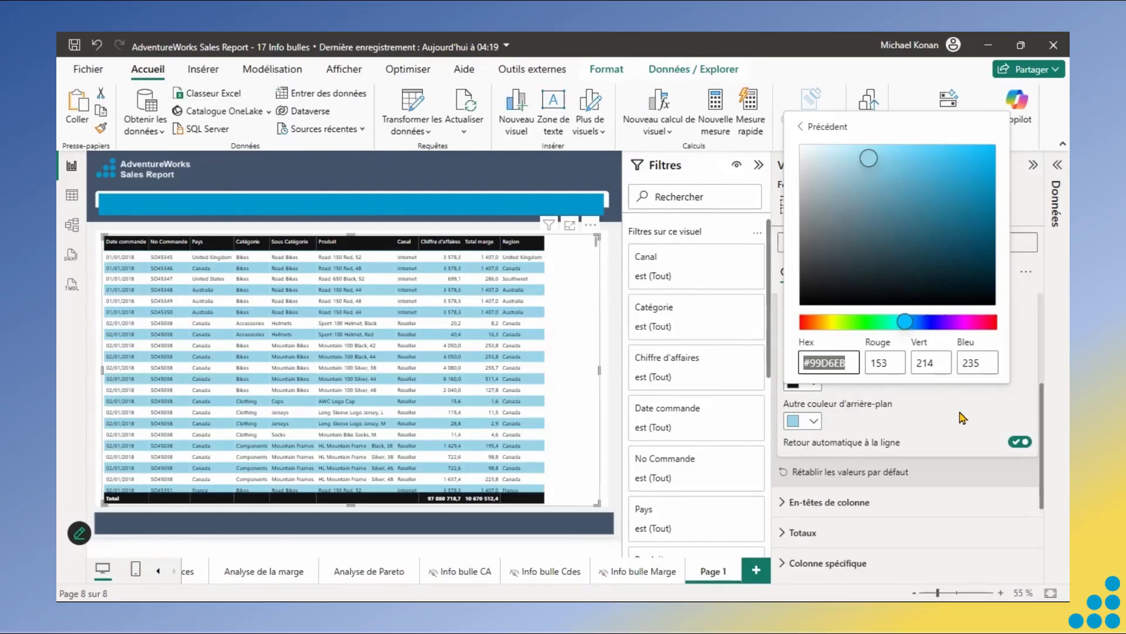
click(830, 149)
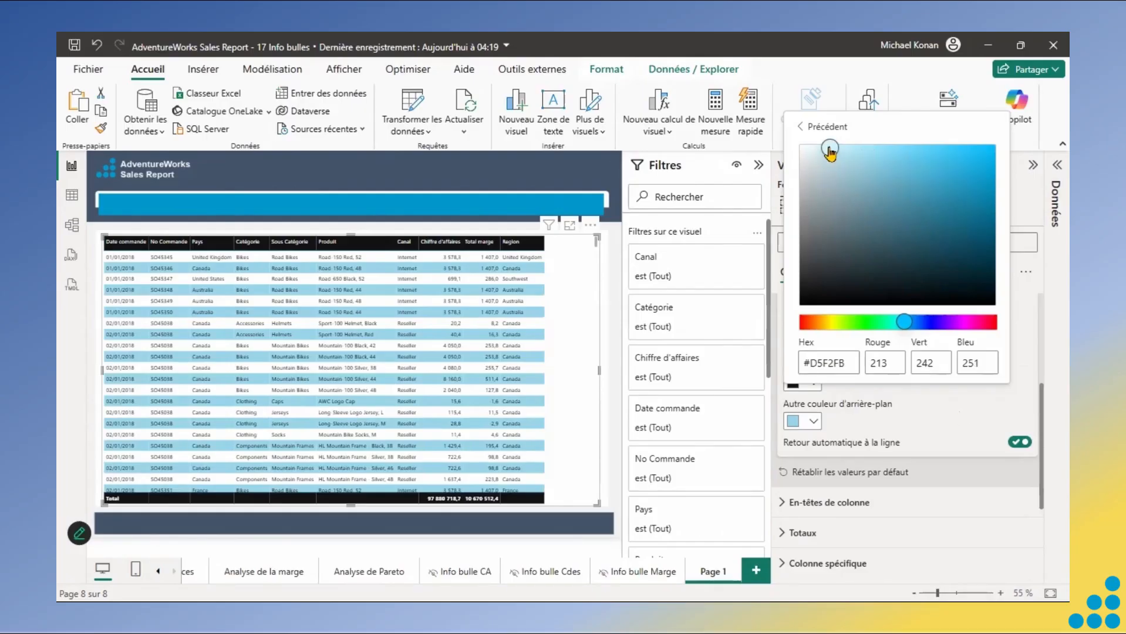
click(819, 149)
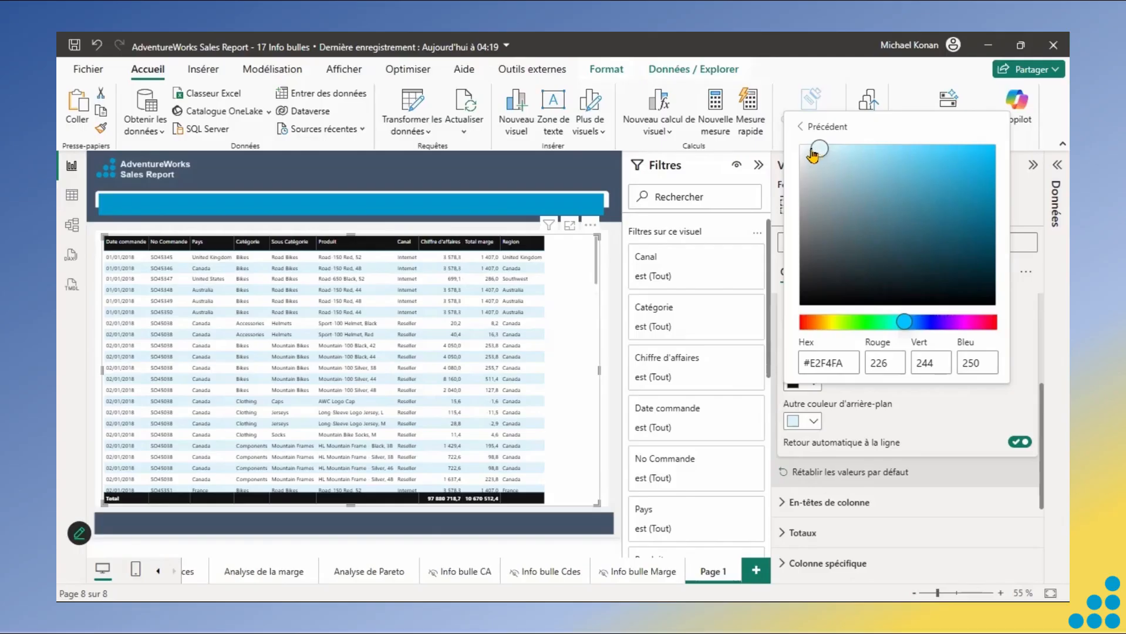
click(809, 150)
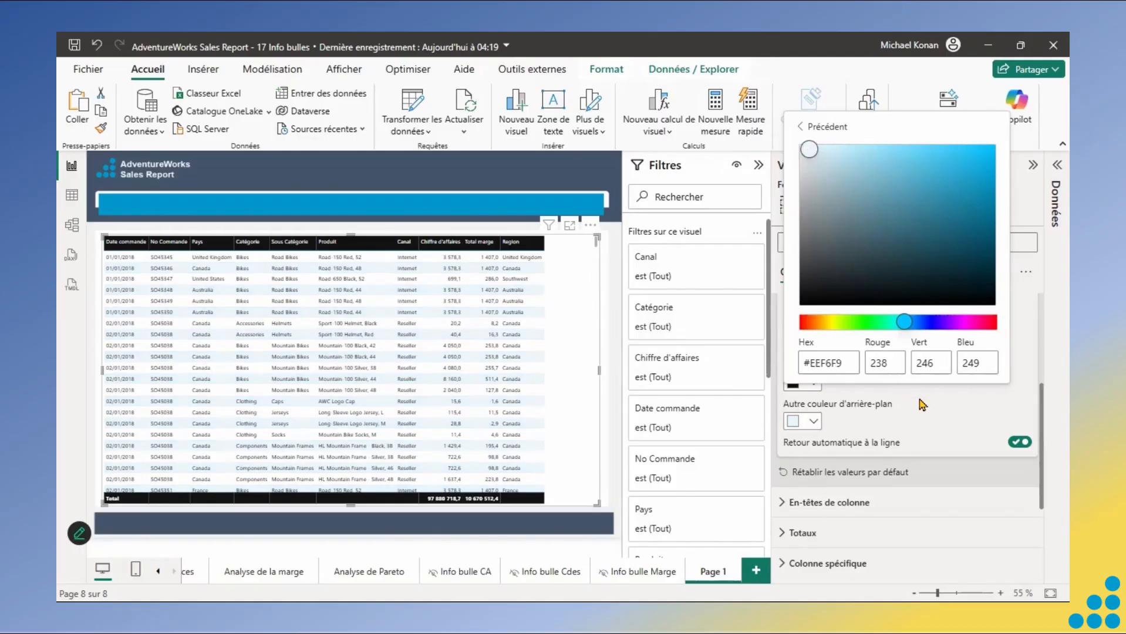
click(803, 127)
click(940, 435)
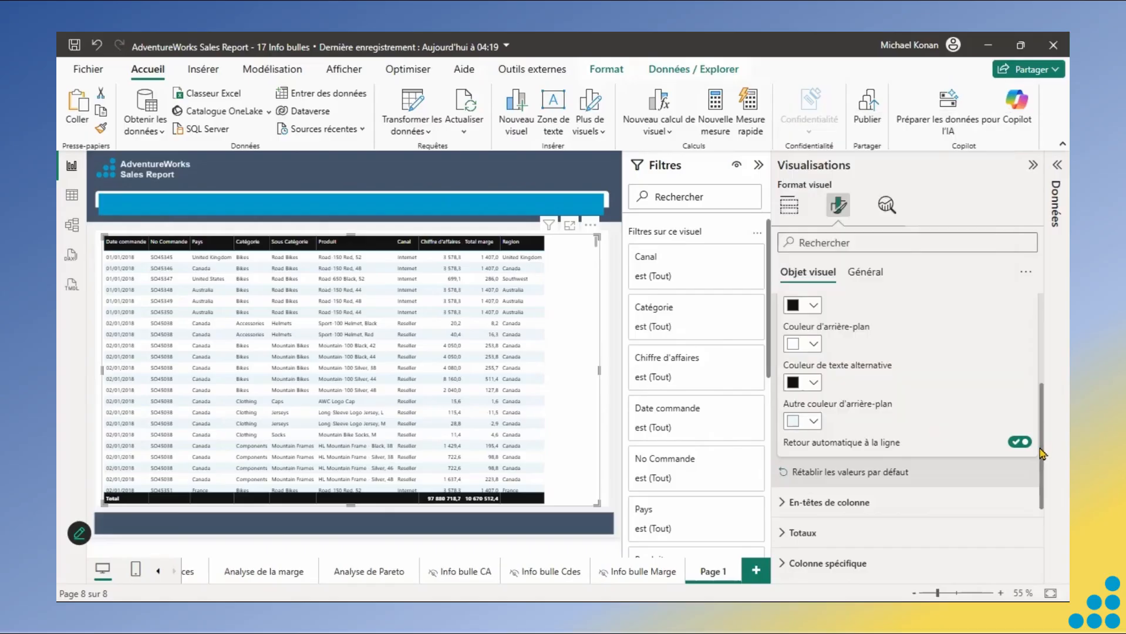
Give the table's column headers the bright blue theme background colour and make their text bold.
scroll(999, 435, down, 2)
click(832, 410)
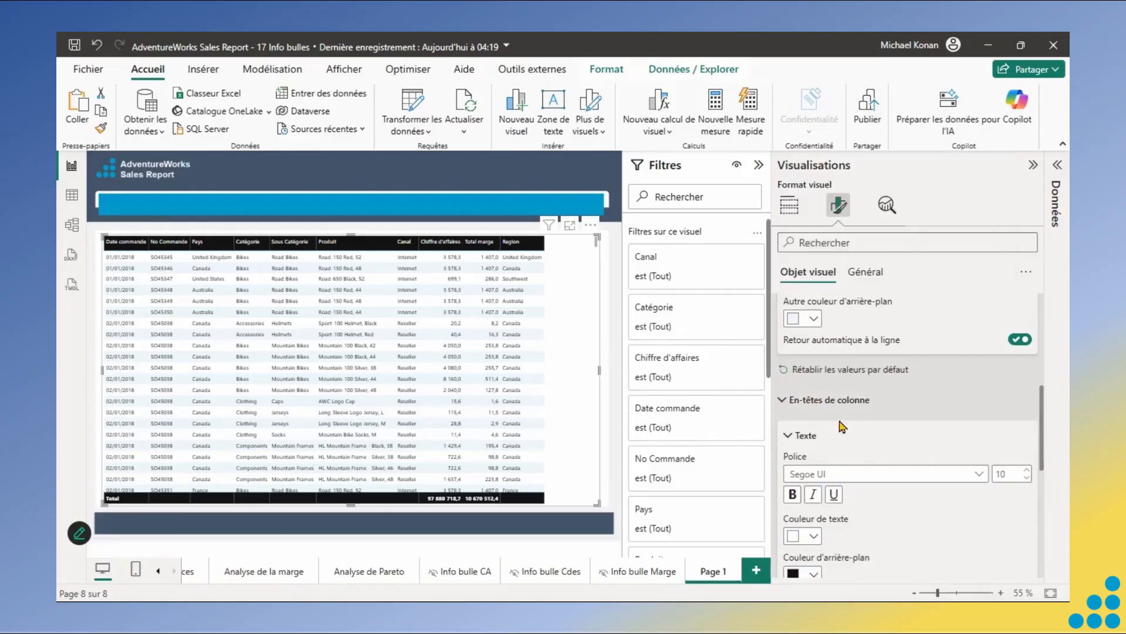
drag(1044, 467, 1046, 501)
click(814, 460)
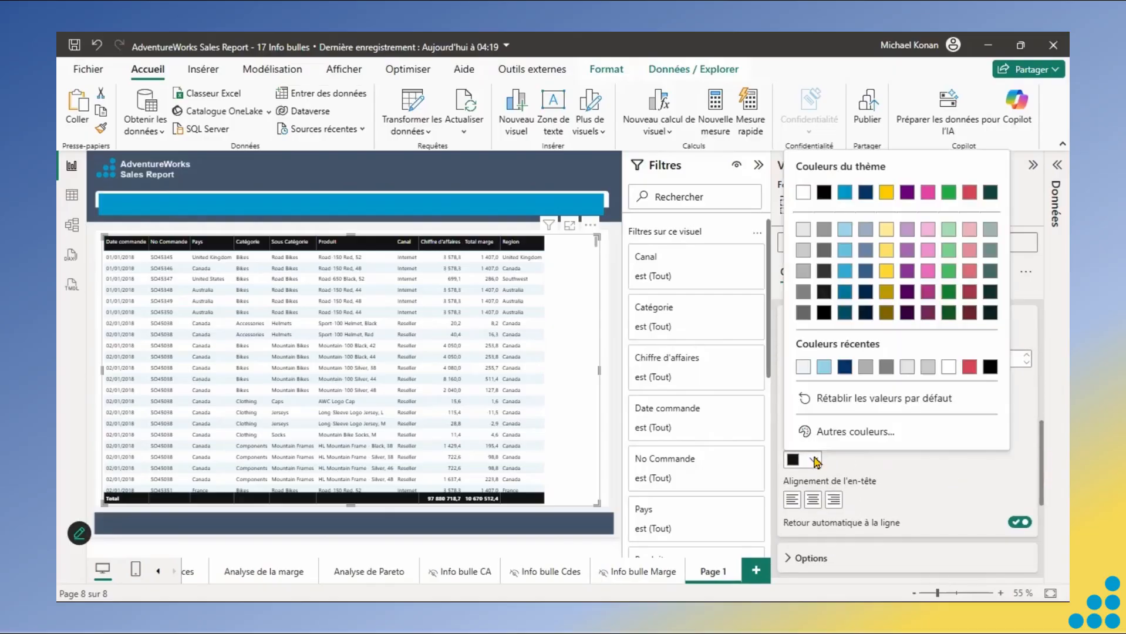
click(846, 196)
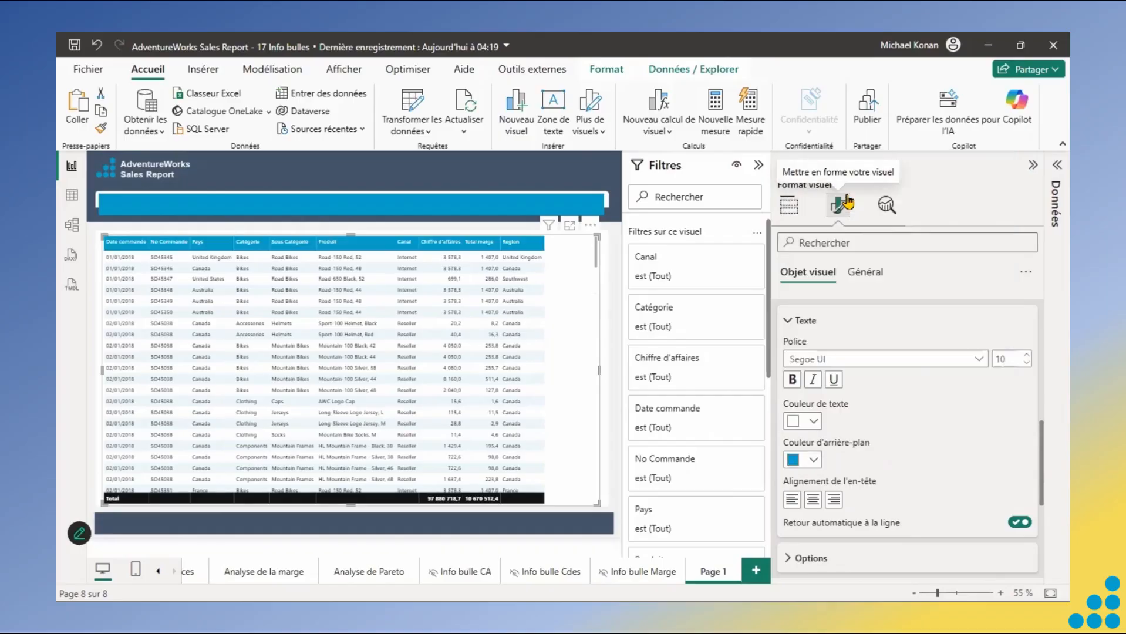
click(794, 380)
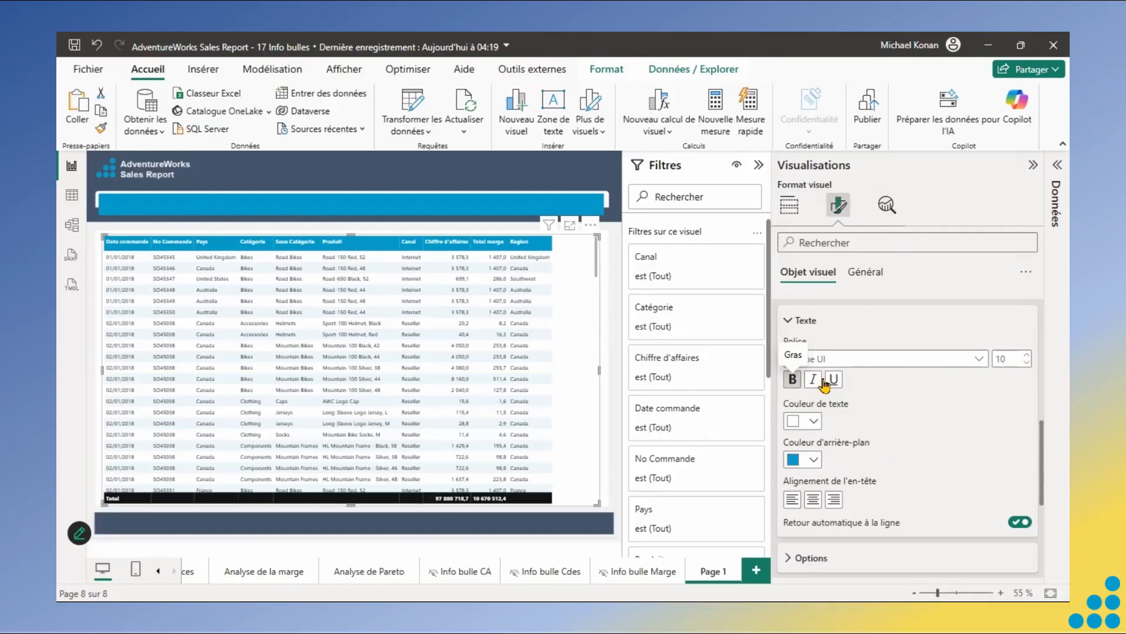
Turn off the table's totals row and collapse all of the visual's formatting categories.
scroll(1043, 488, down, 1)
scroll(1043, 499, down, 3)
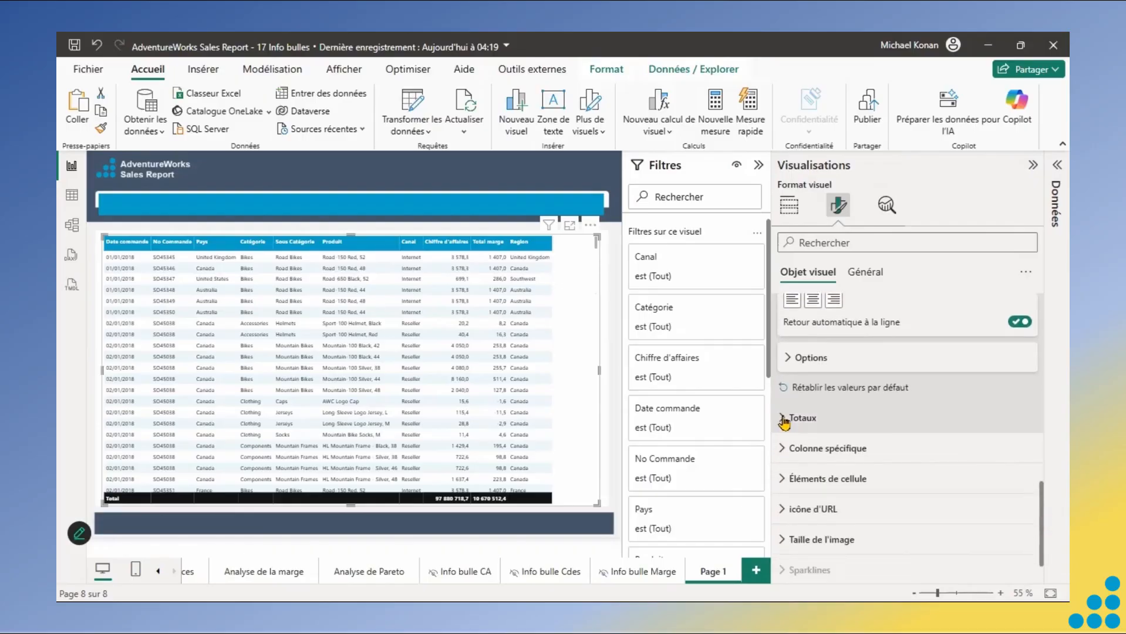
click(787, 419)
click(1018, 453)
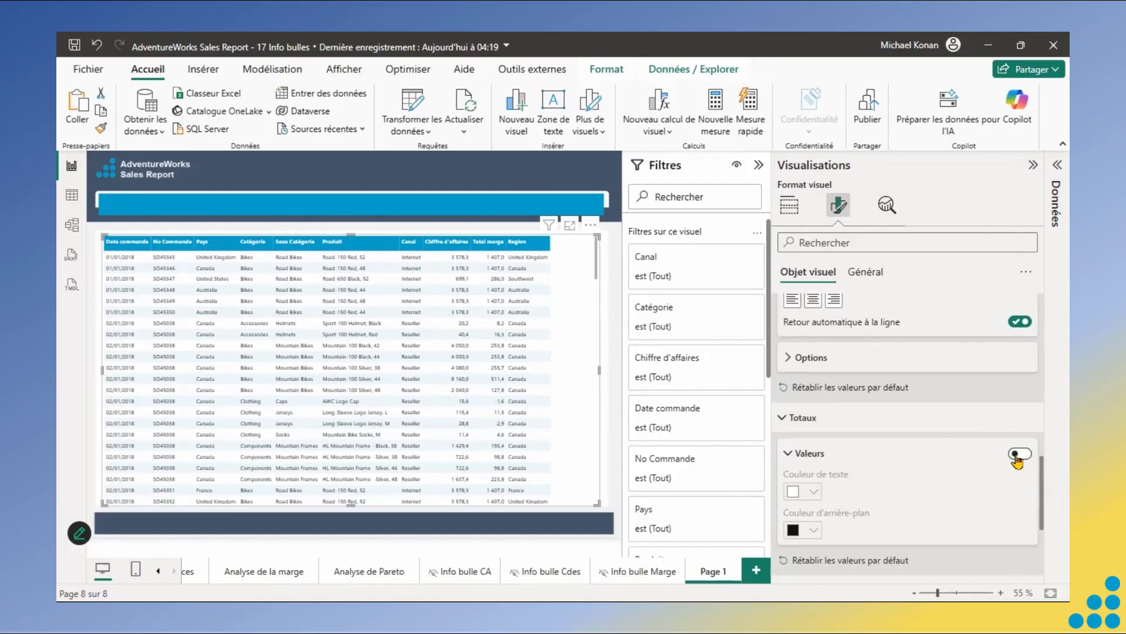
click(1028, 276)
click(930, 321)
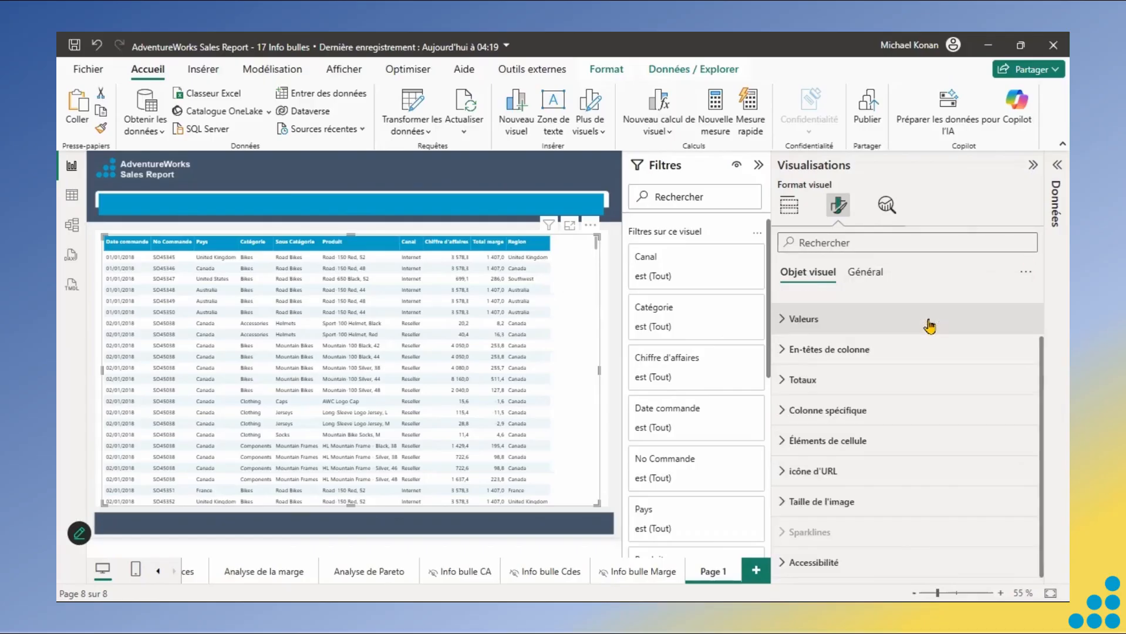
click(781, 361)
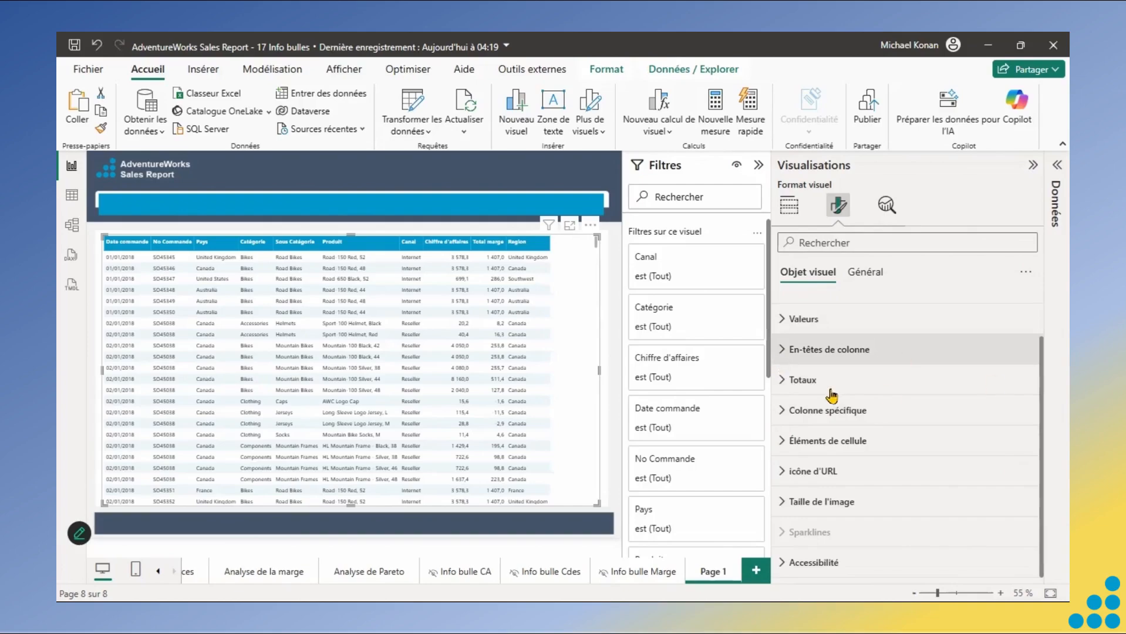
Set the resizing behaviour of the table's column headers to Ajuster, collapse the header options and deselect the table.
click(800, 423)
click(1020, 441)
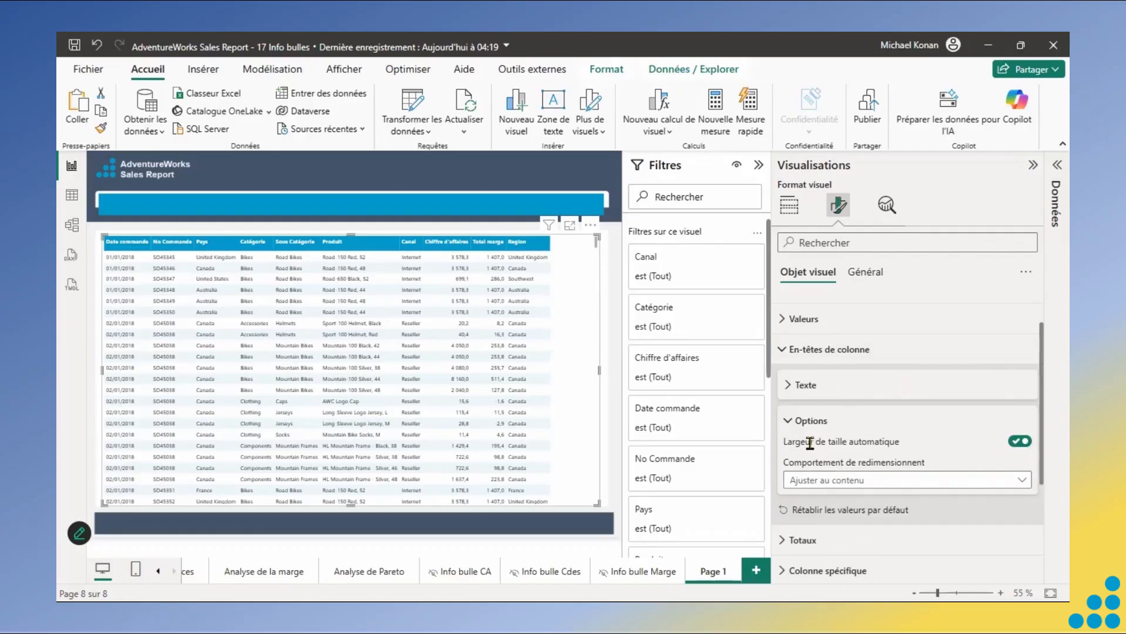
click(858, 486)
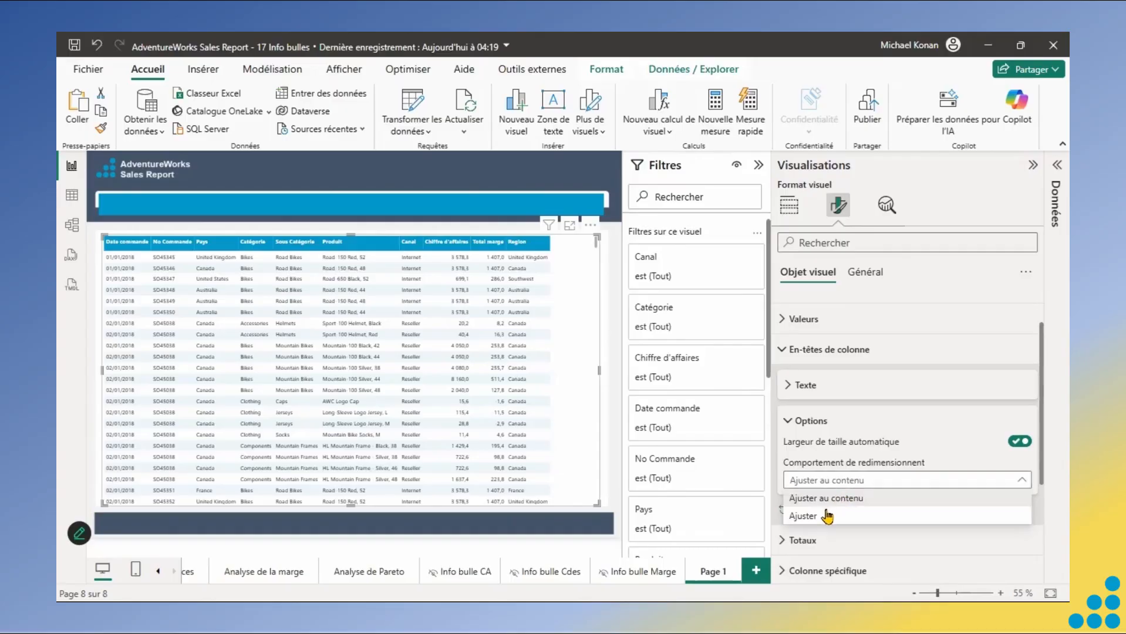
click(828, 515)
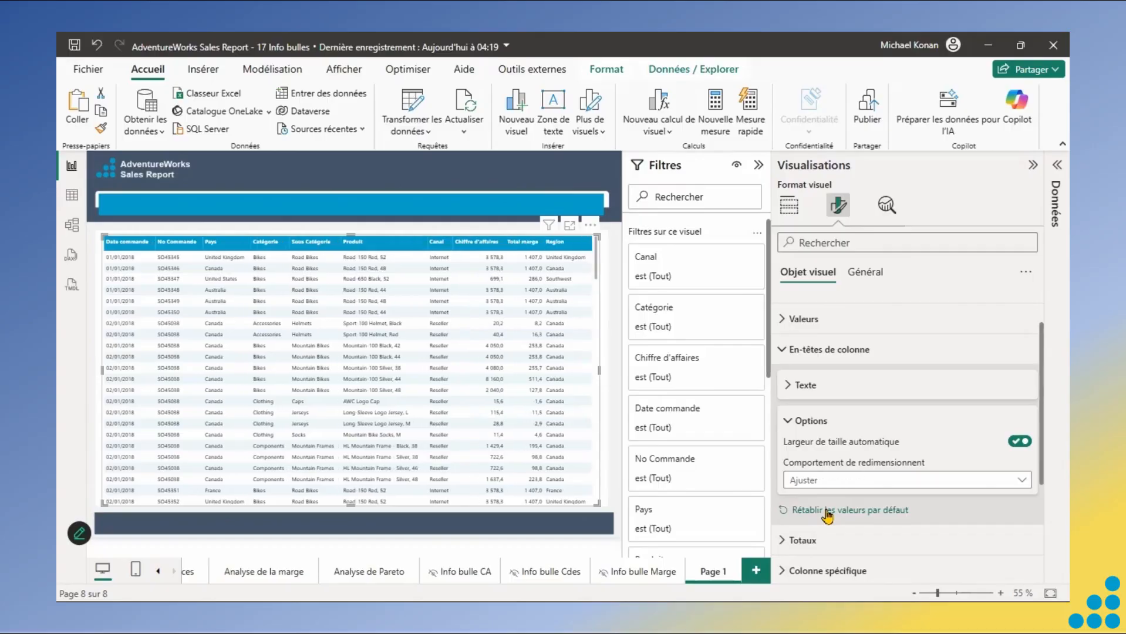
click(789, 434)
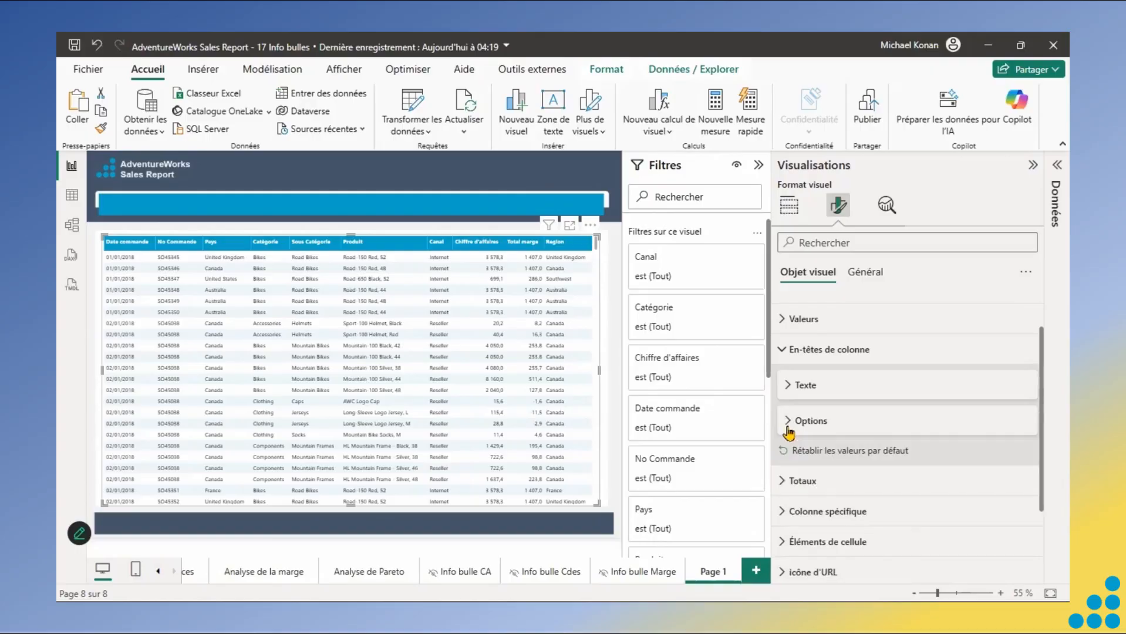
click(785, 354)
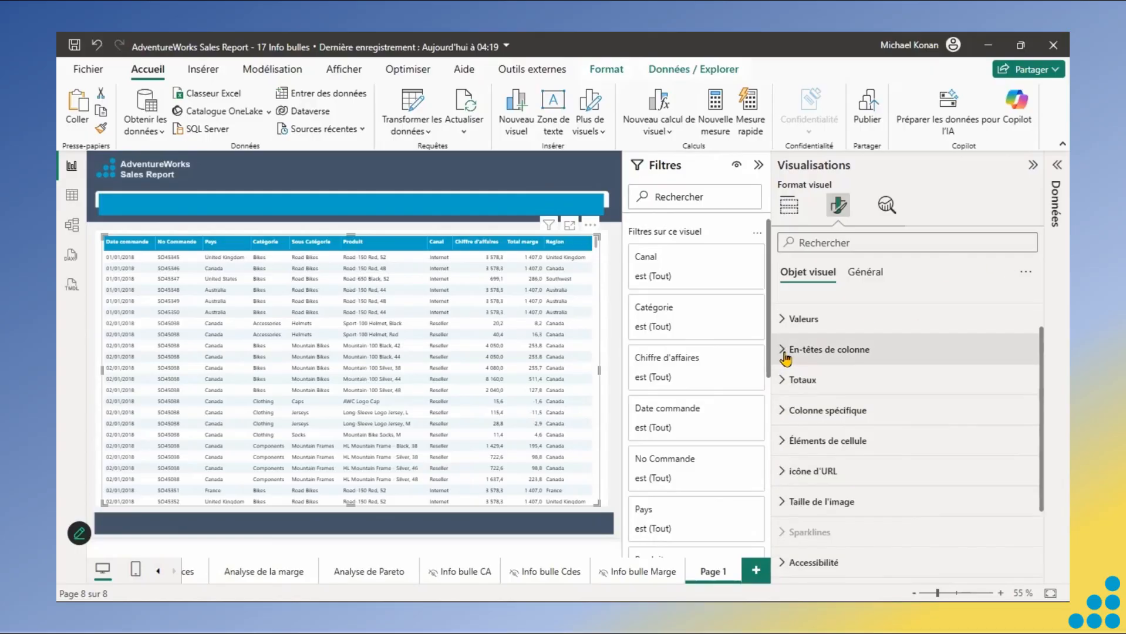
click(1032, 165)
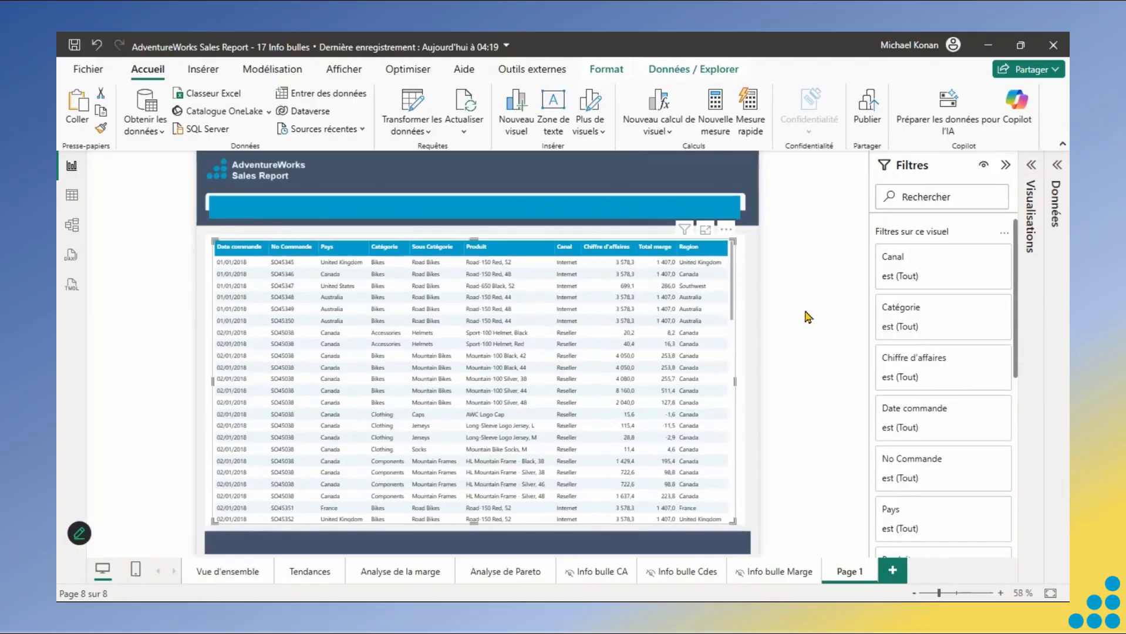
click(805, 318)
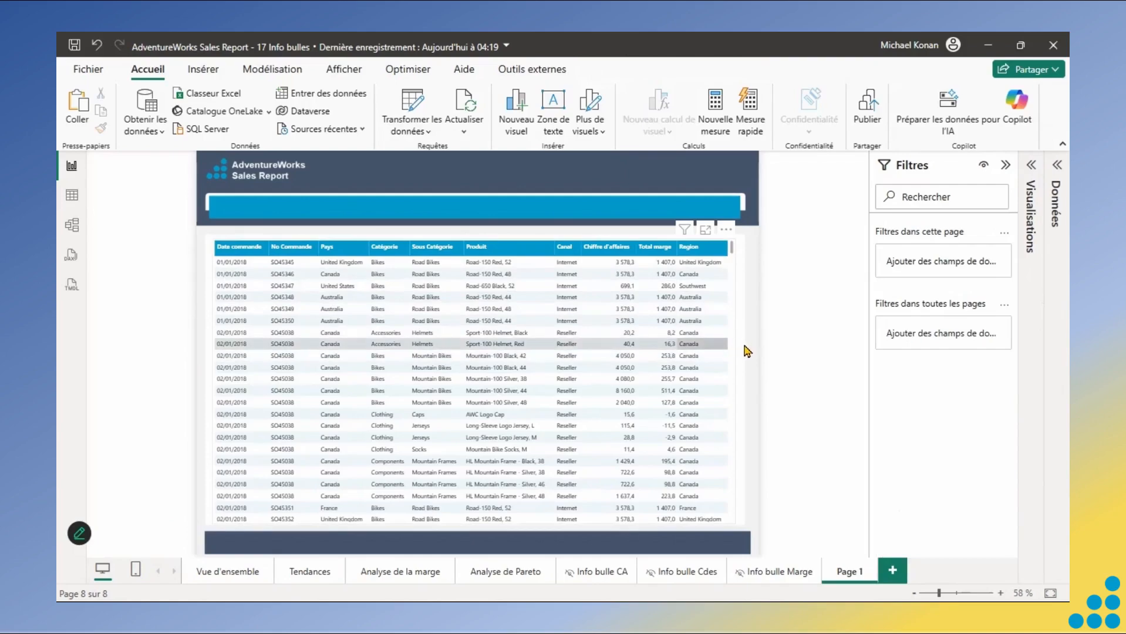
Reorder the table's columns so that Canal follows No Commande and Region comes directly before Pays.
click(738, 356)
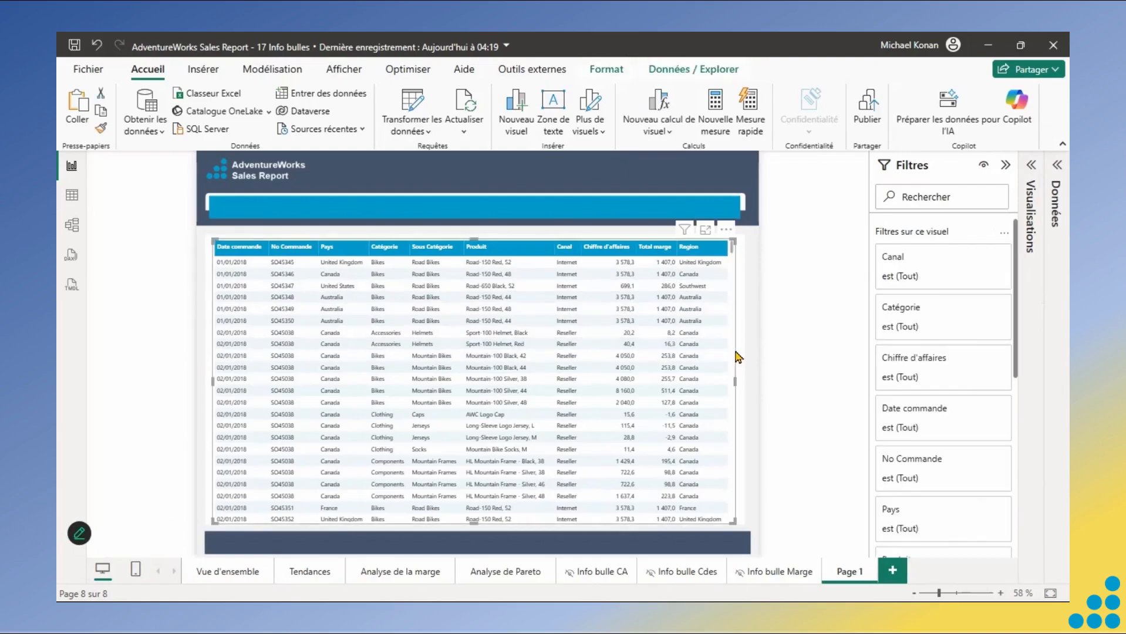
click(1031, 166)
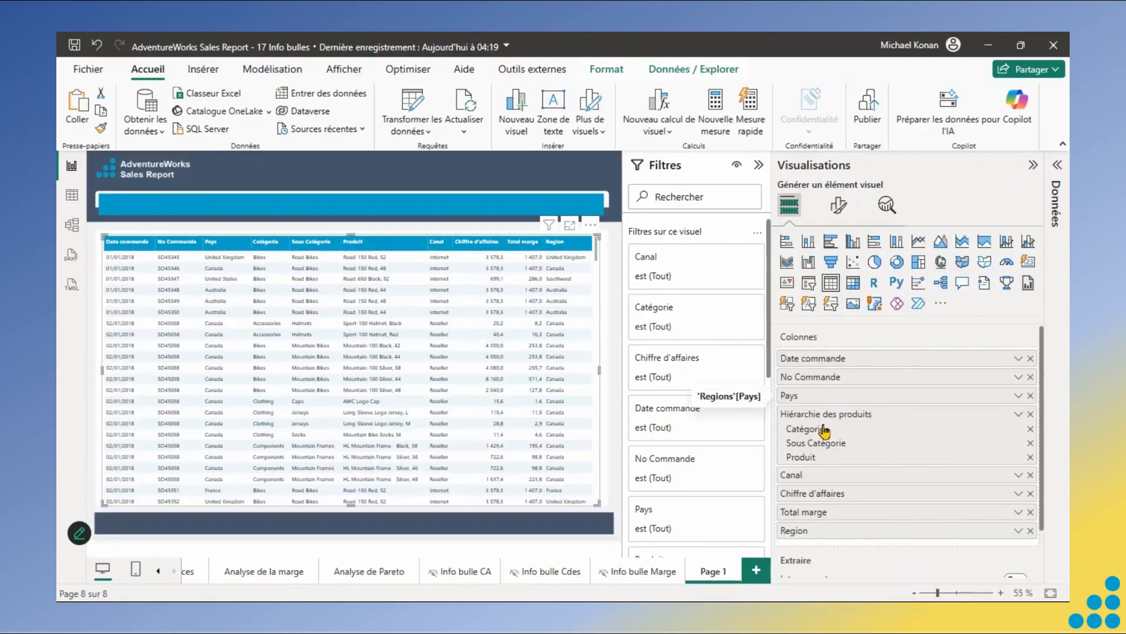
drag(813, 531, 802, 397)
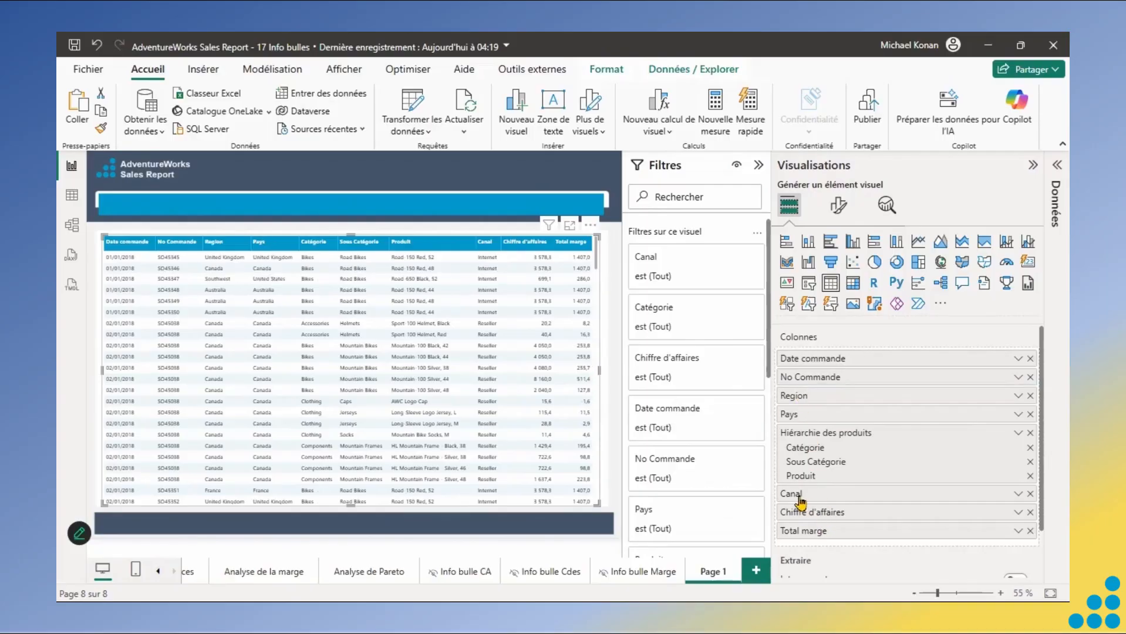
drag(799, 497, 797, 396)
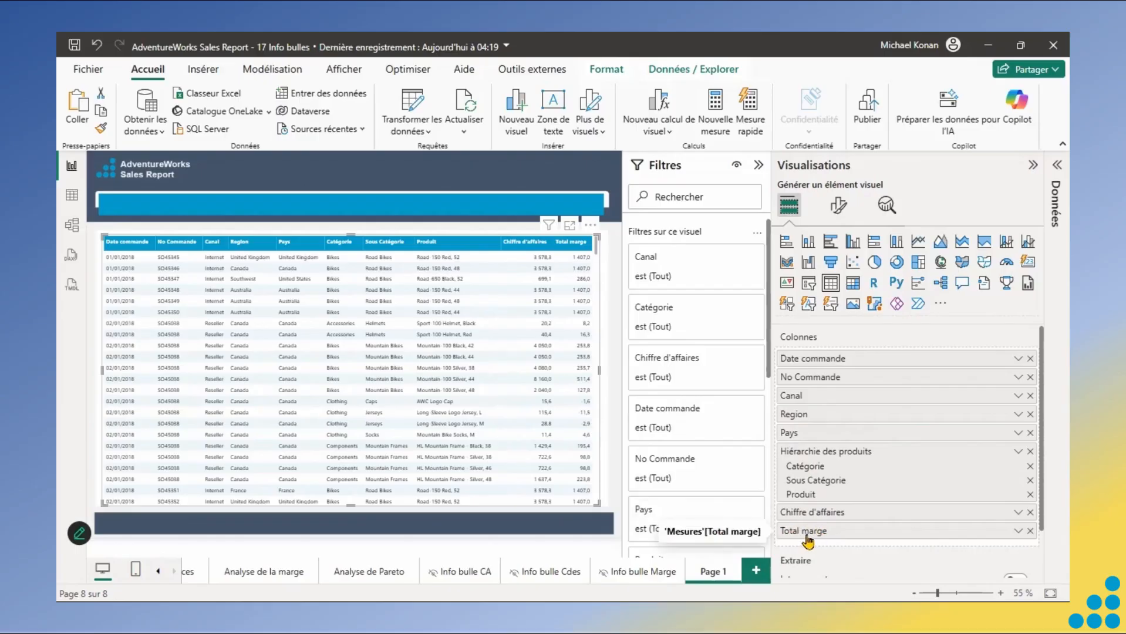
Rename the table's Total marge column as Marge and narrow the visualizations area to enlarge the canvas.
double_click(803, 532)
click(804, 532)
key(BackSpace)
key(BackSpace)
key(BackSpace)
key(BackSpace)
key(BackSpace)
key(BackSpace)
key(BackSpace)
text(%)
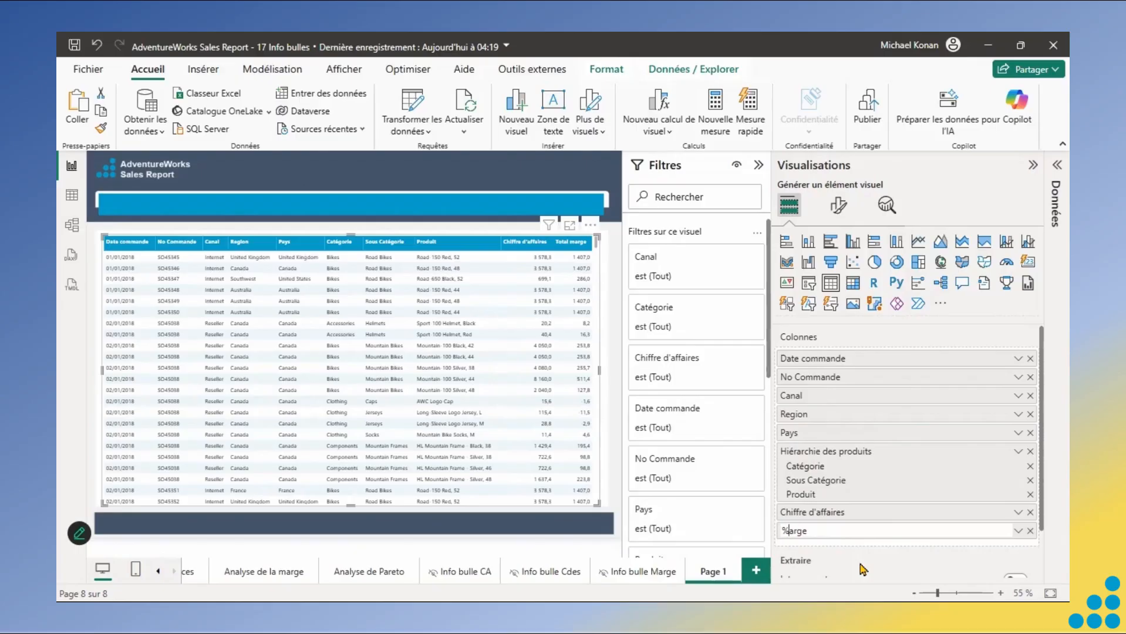
key(BackSpace)
text(M)
key(Return)
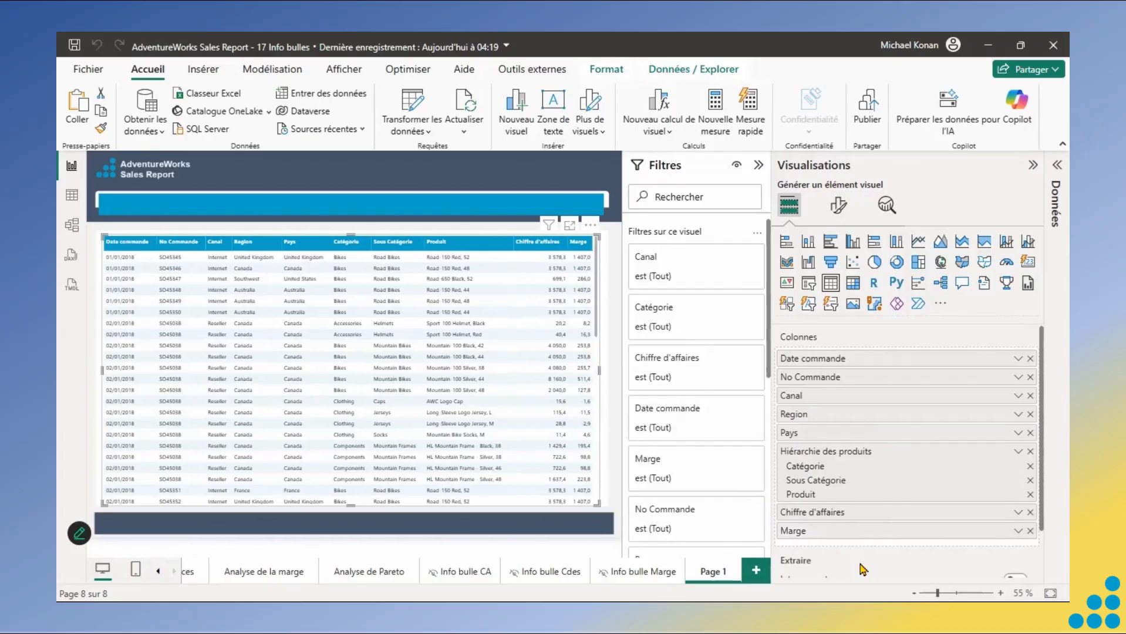
drag(775, 292, 807, 288)
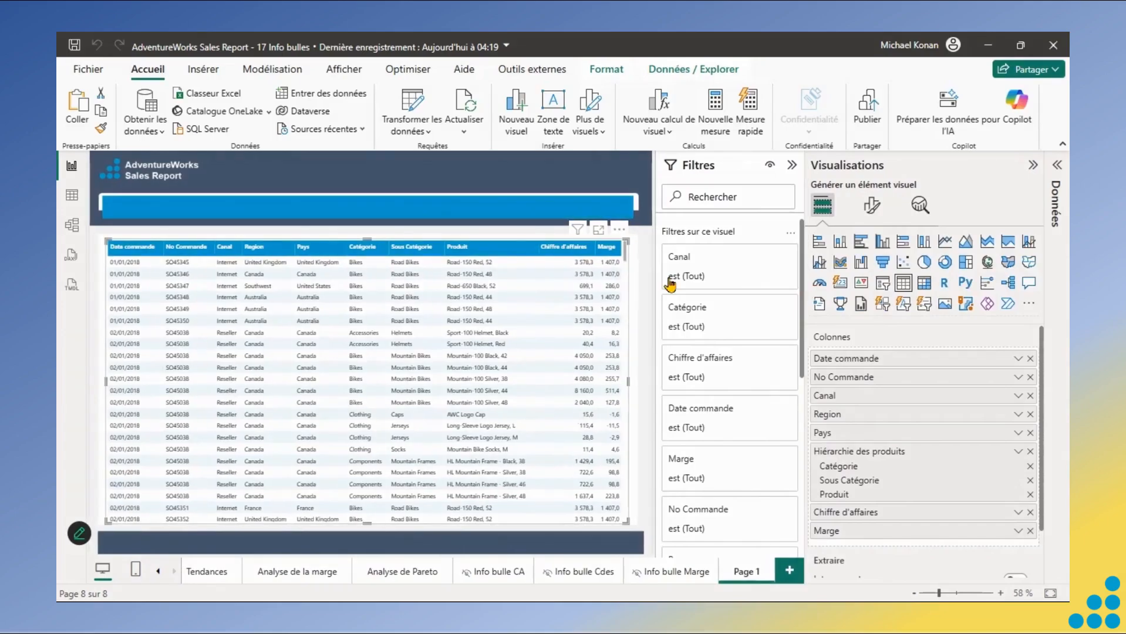
Deselect the table, show the page's drill-through settings and expand the fields of the Produits table.
click(648, 303)
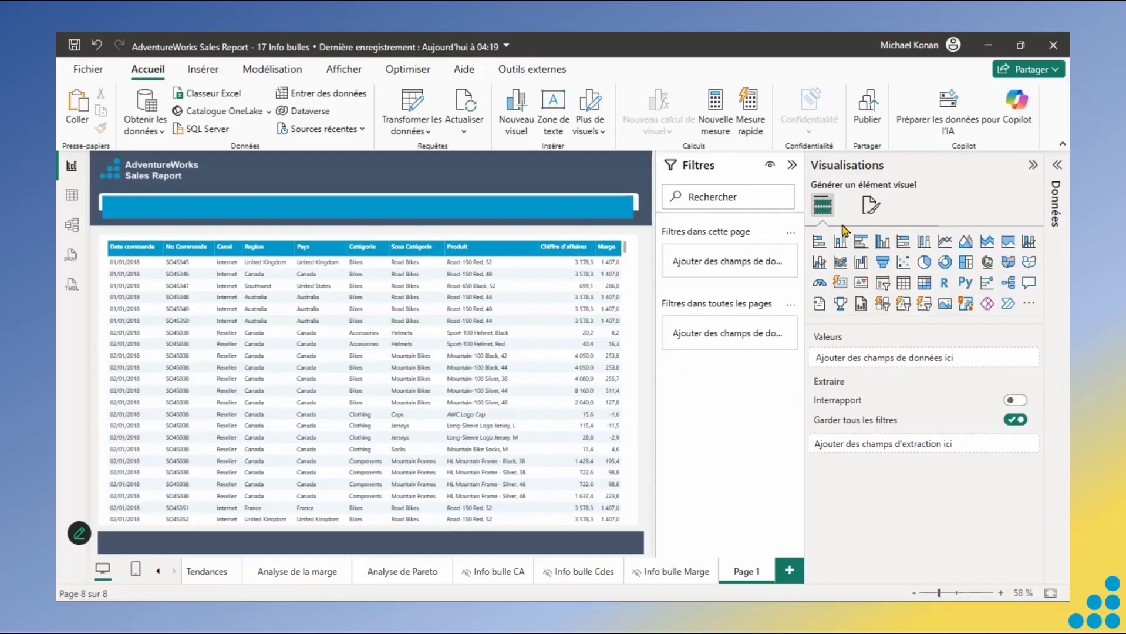
click(865, 205)
click(824, 205)
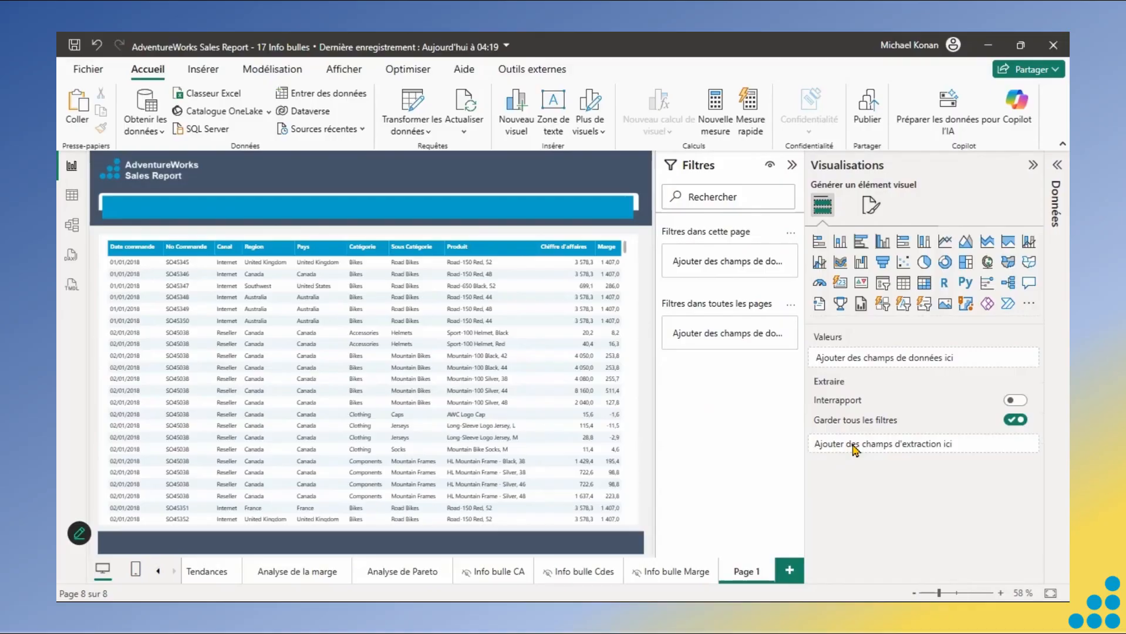
click(1057, 165)
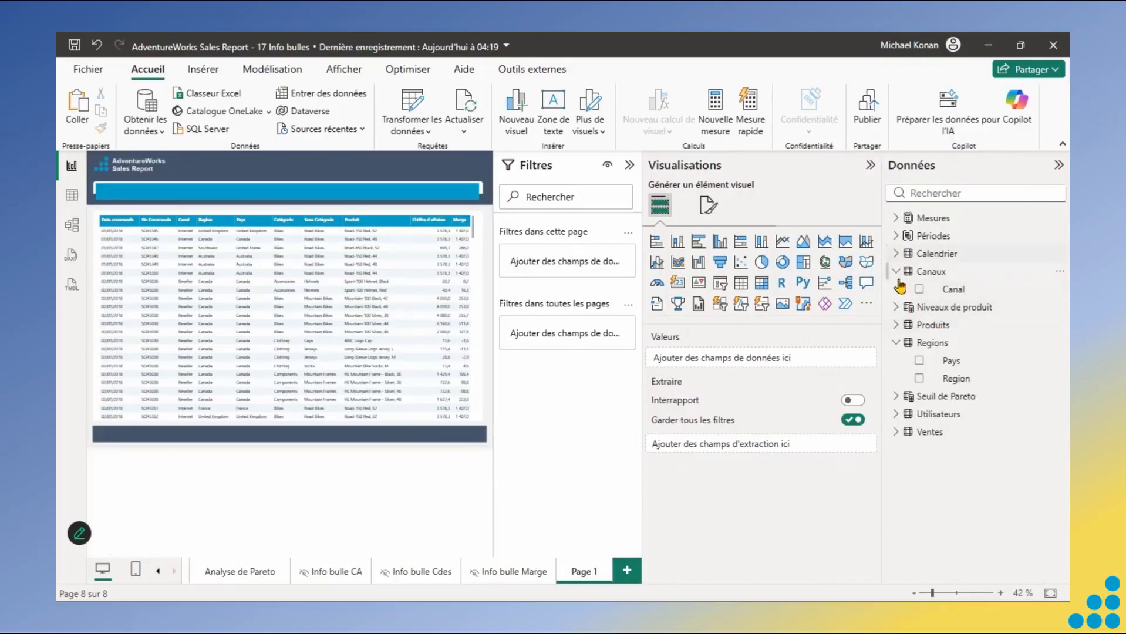
click(896, 324)
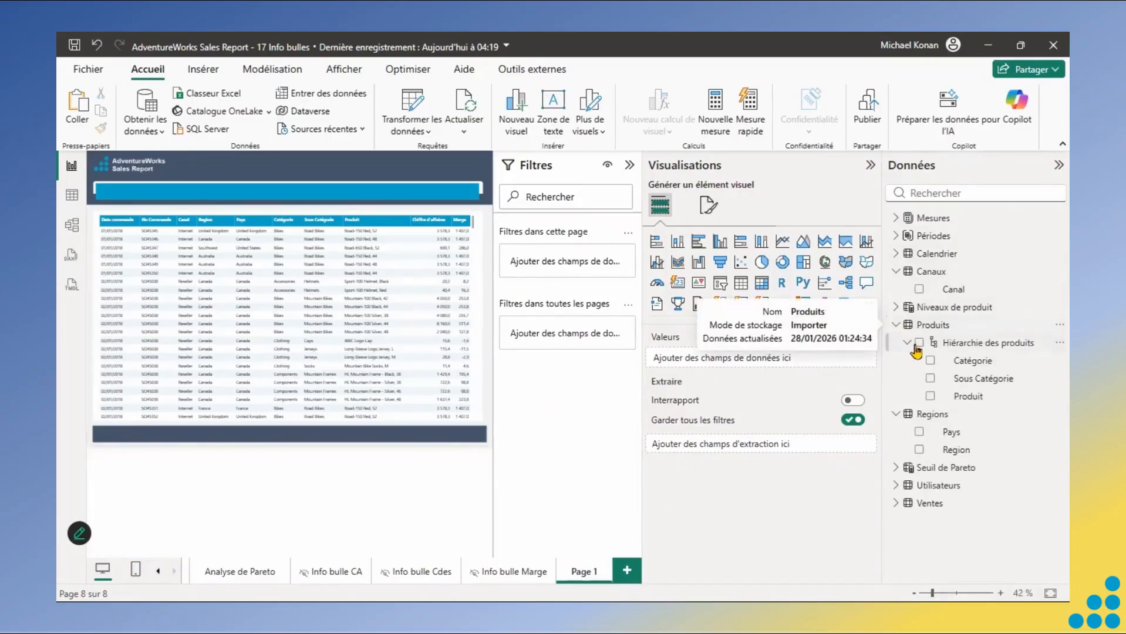
click(930, 361)
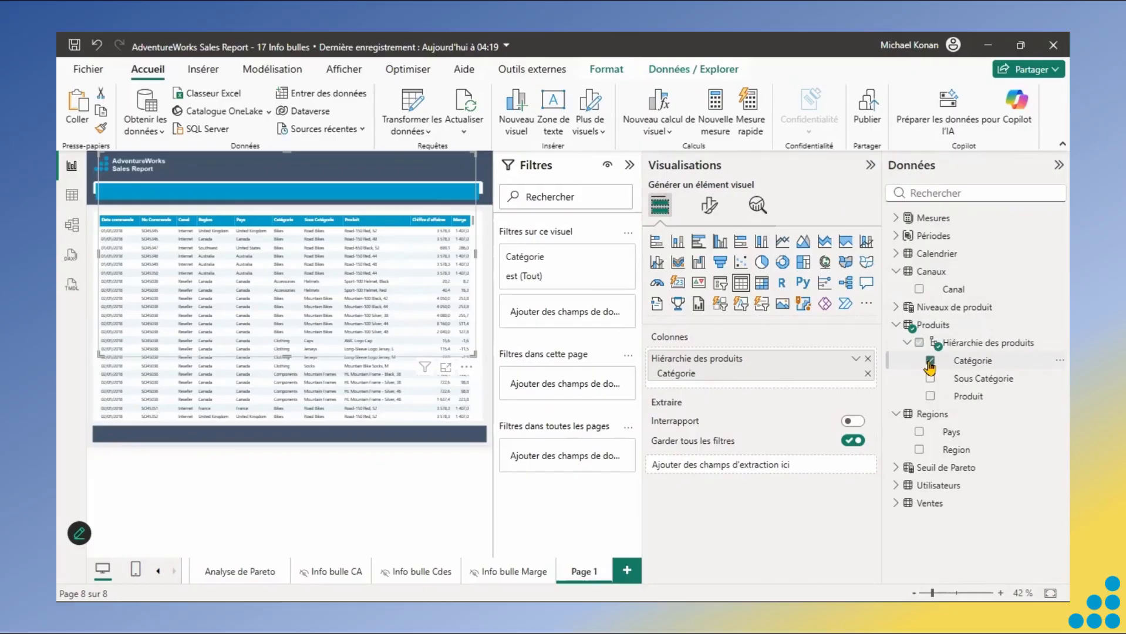
click(868, 360)
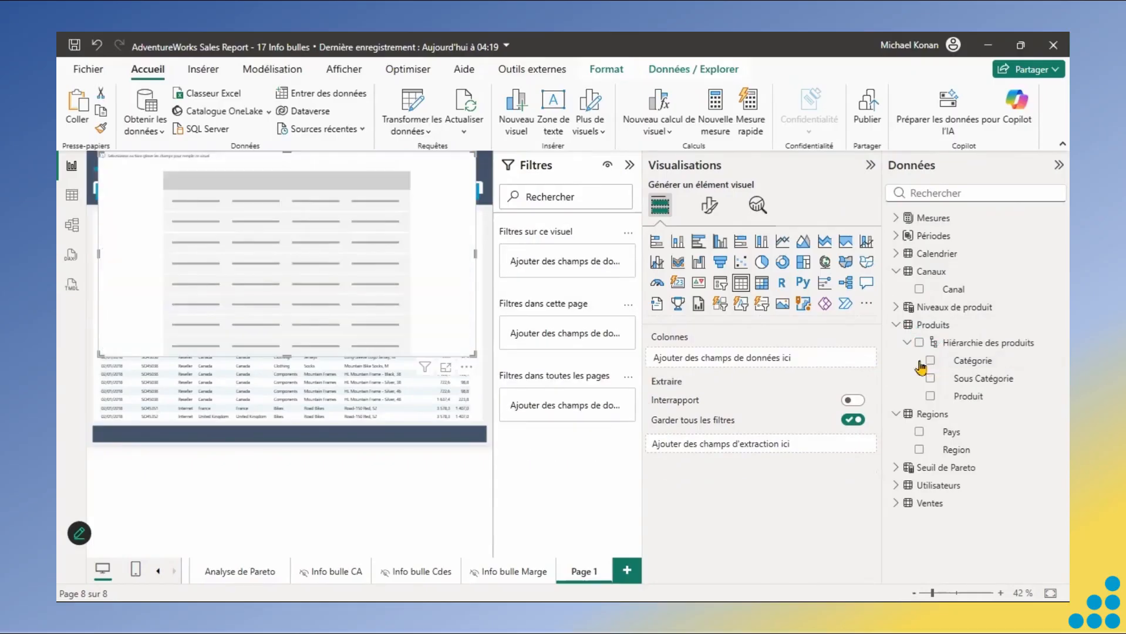
click(466, 367)
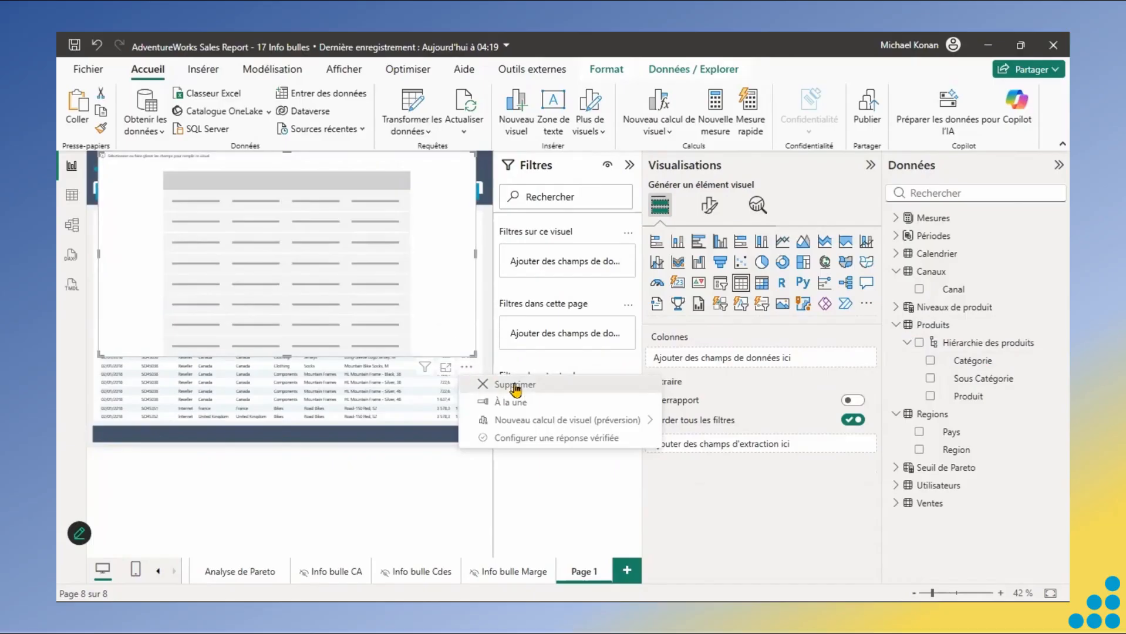
click(516, 385)
Add Catégorie, Sous Catégorie and Produit as the page's drill-through fields, collapse their filter cards and hide the visualization and data panes.
drag(966, 361, 767, 450)
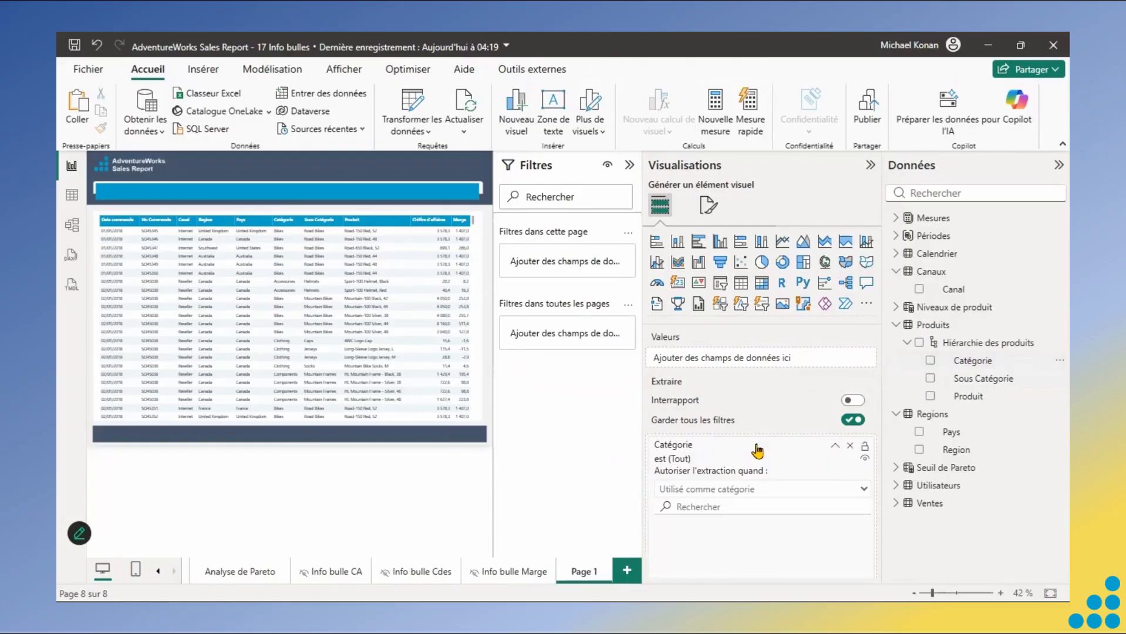
click(835, 446)
drag(986, 378, 761, 479)
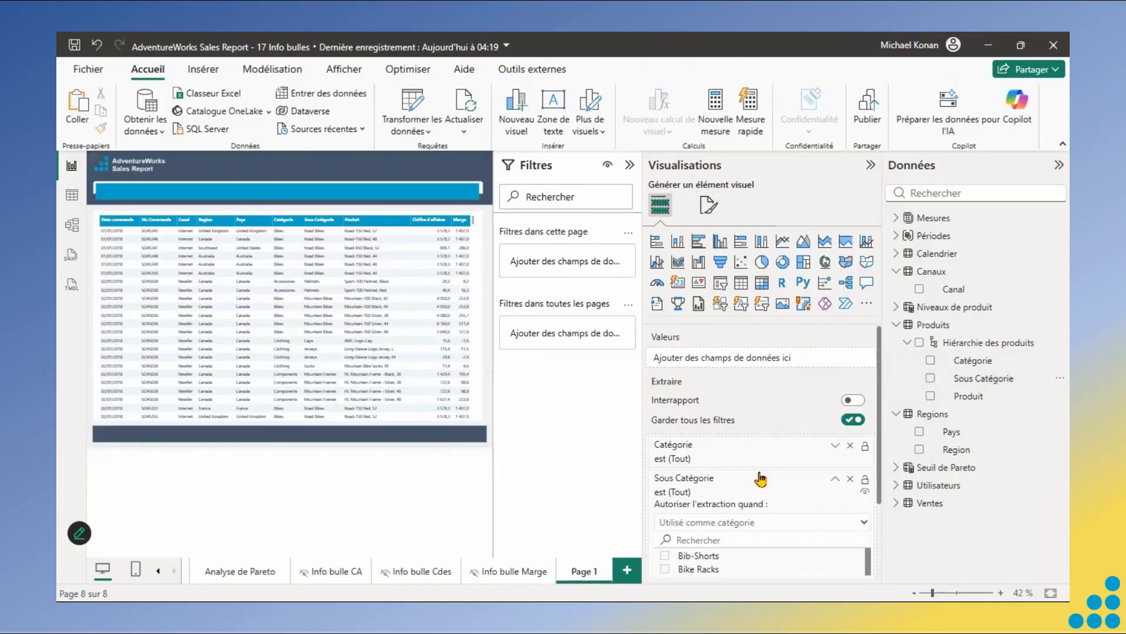
click(835, 479)
drag(971, 398, 747, 511)
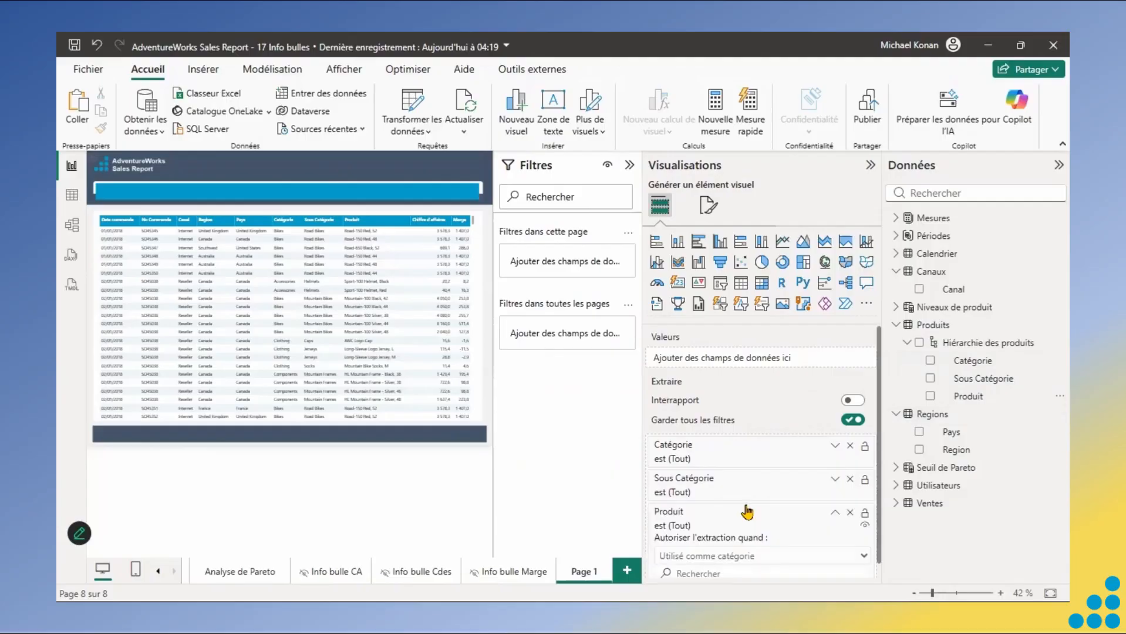
click(835, 513)
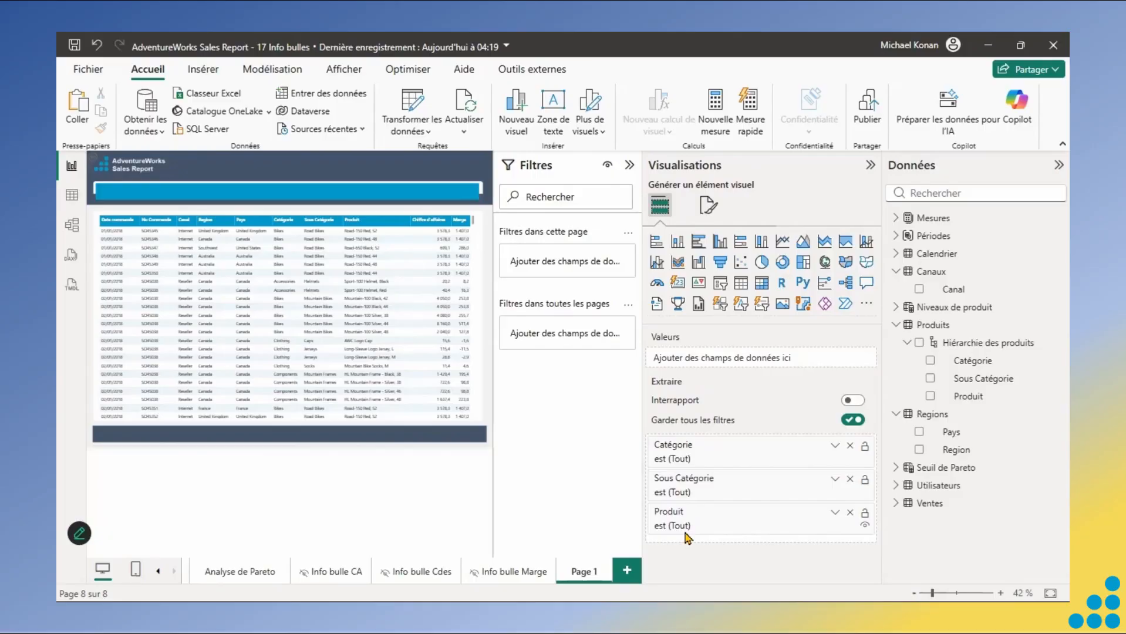
mouse_move(731, 430)
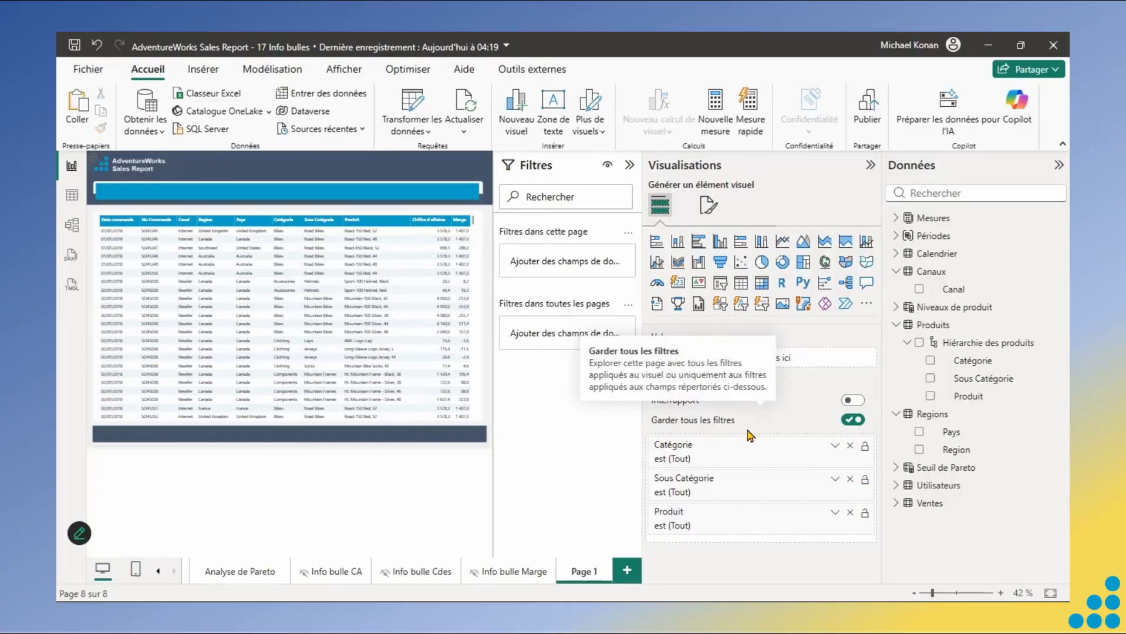
click(870, 165)
click(1058, 165)
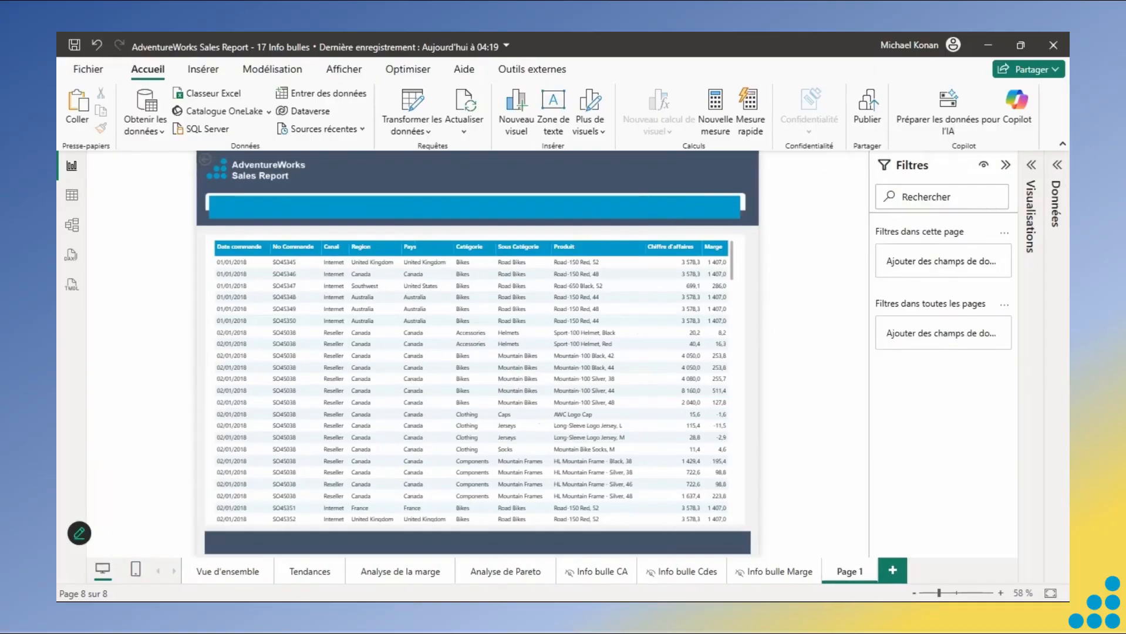
On the Vue d'ensemble page, check the drill-through targets offered for the Bikes bar in the revenue by product category chart.
click(229, 573)
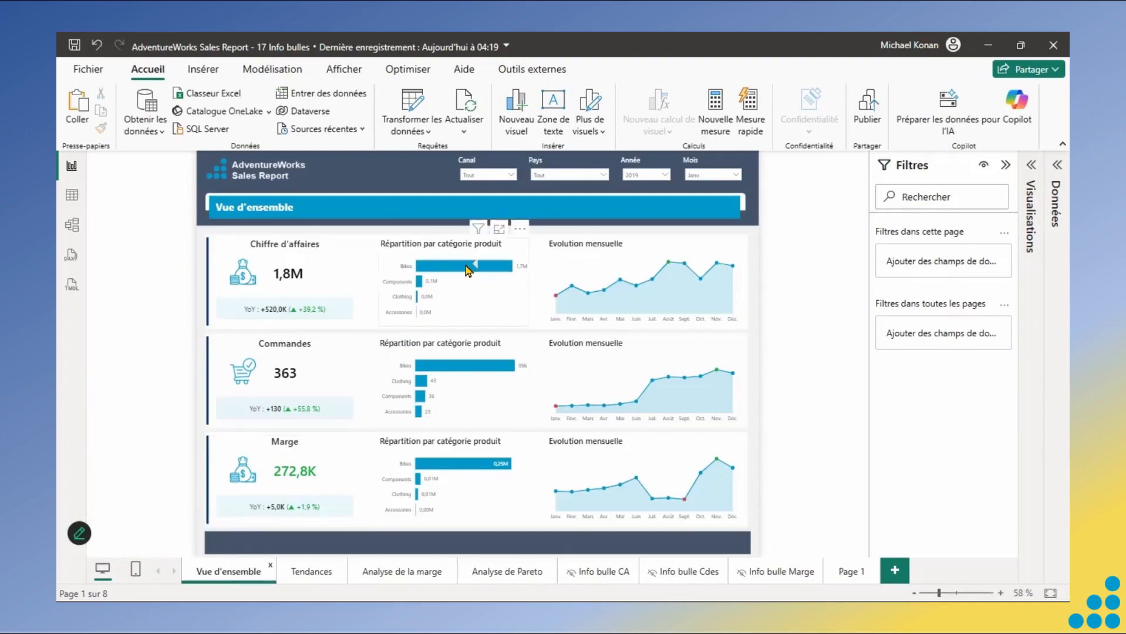
mouse_move(468, 270)
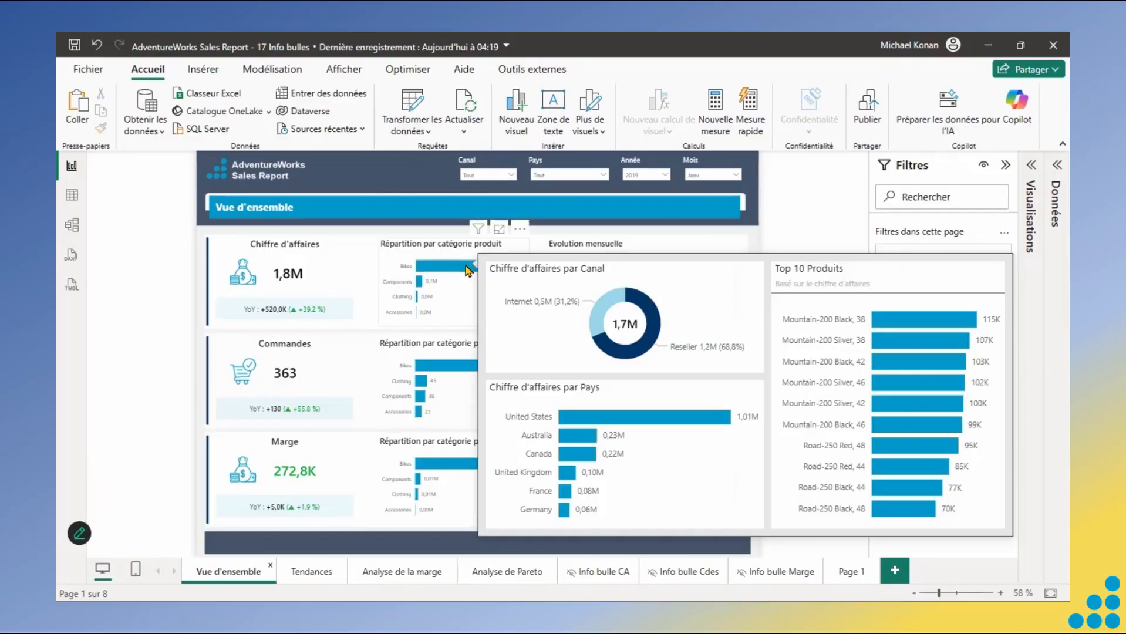
click(467, 267)
right_click(466, 270)
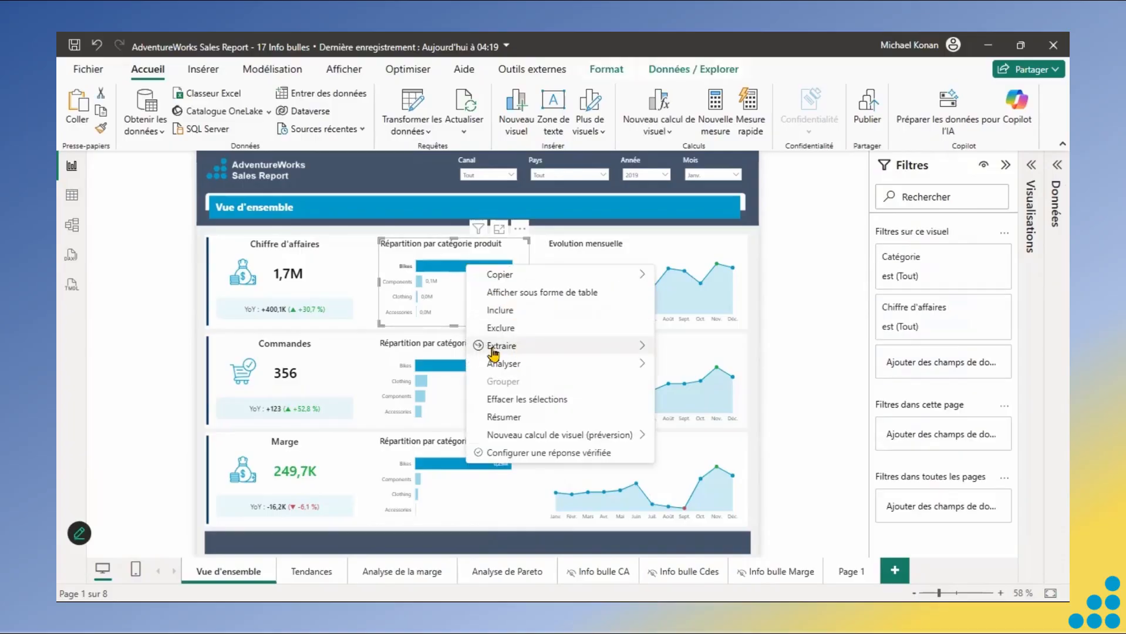
mouse_move(494, 351)
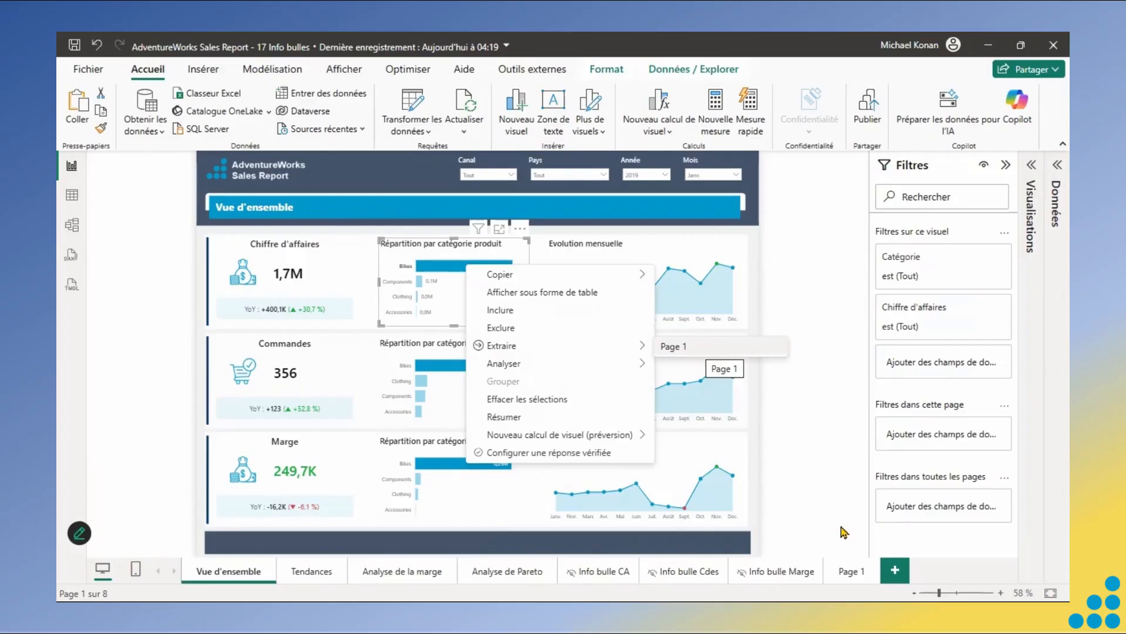
Rename the report page Page 1 as Détails vente and return to the Vue d'ensemble page.
double_click(849, 570)
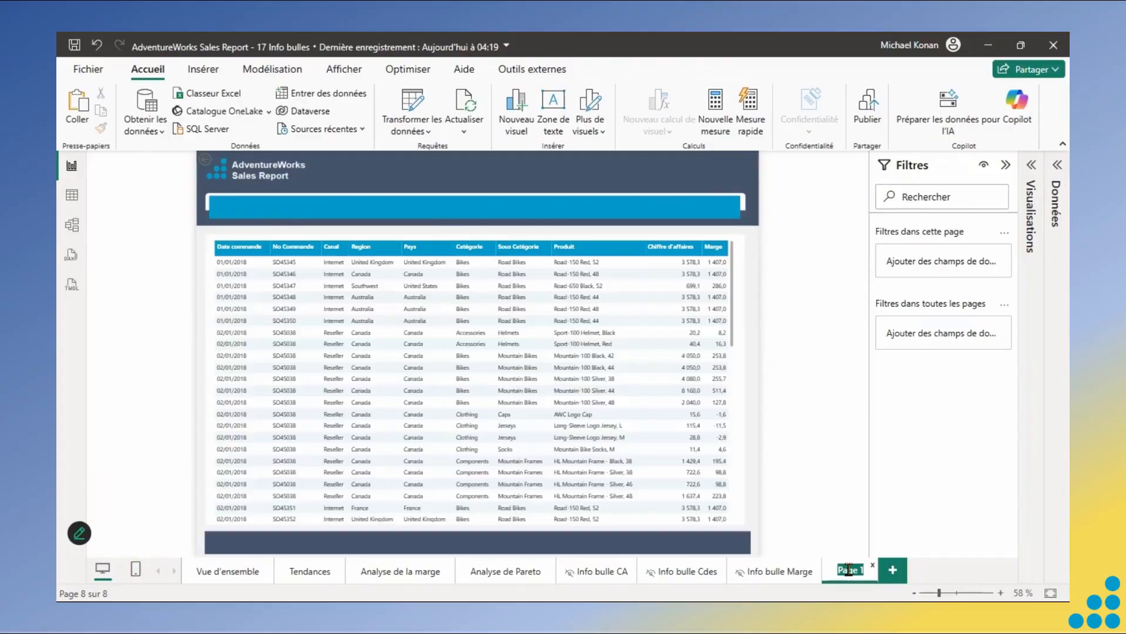
text(Déta)
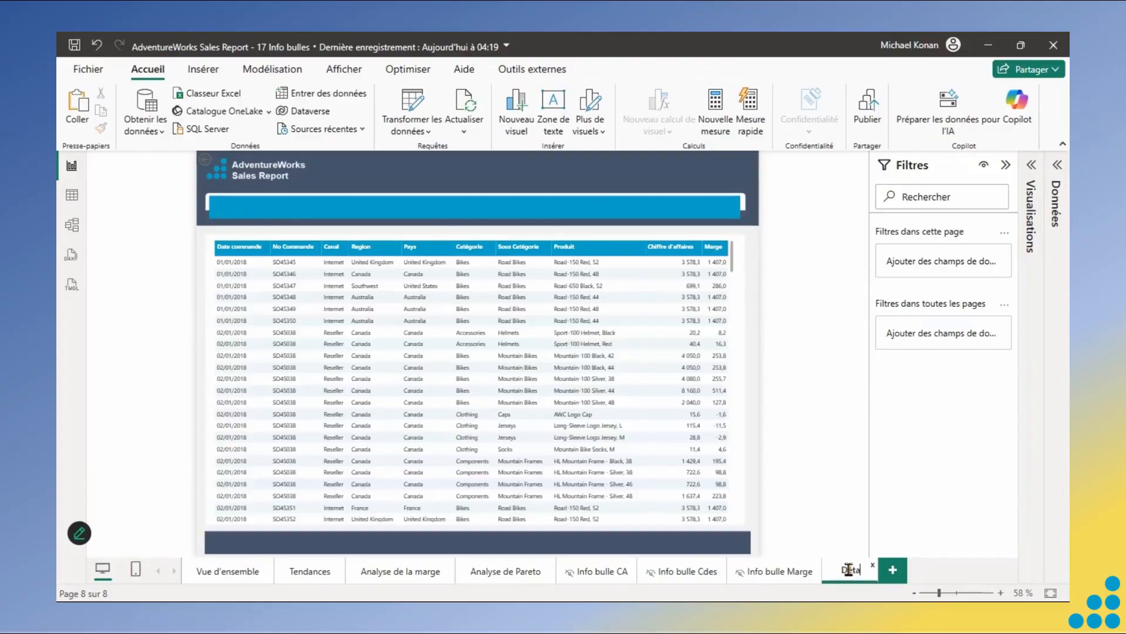
text(ils Ventente)
key(Return)
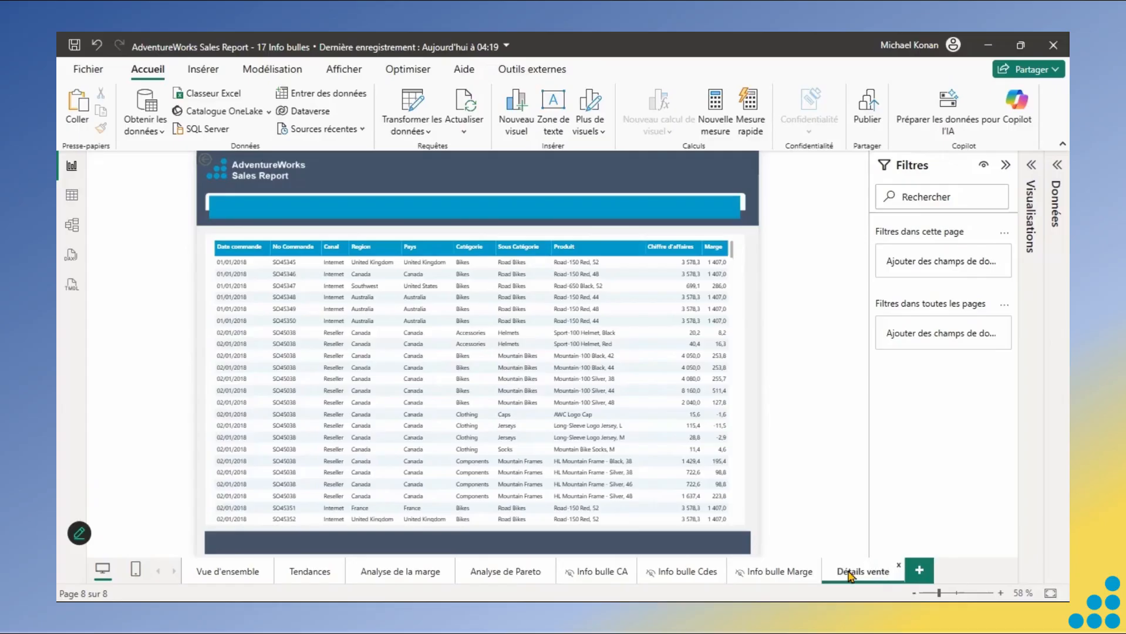
click(209, 573)
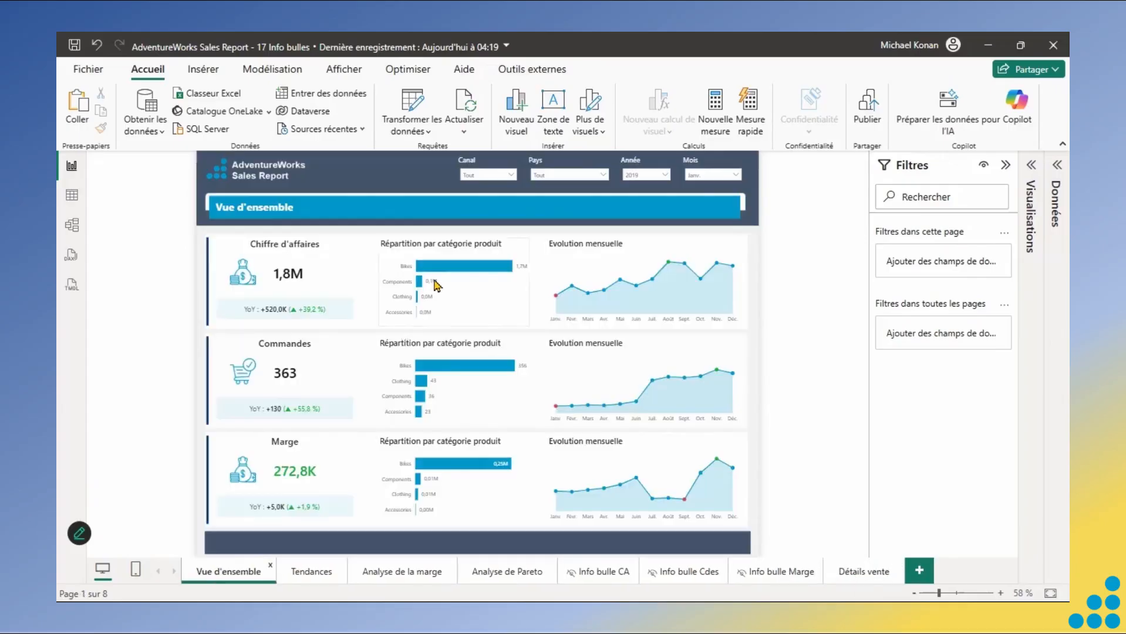
Drill through from the Bikes bar of the revenue by category chart to Détails vente, hide the filters pane and browse the table rows.
click(453, 267)
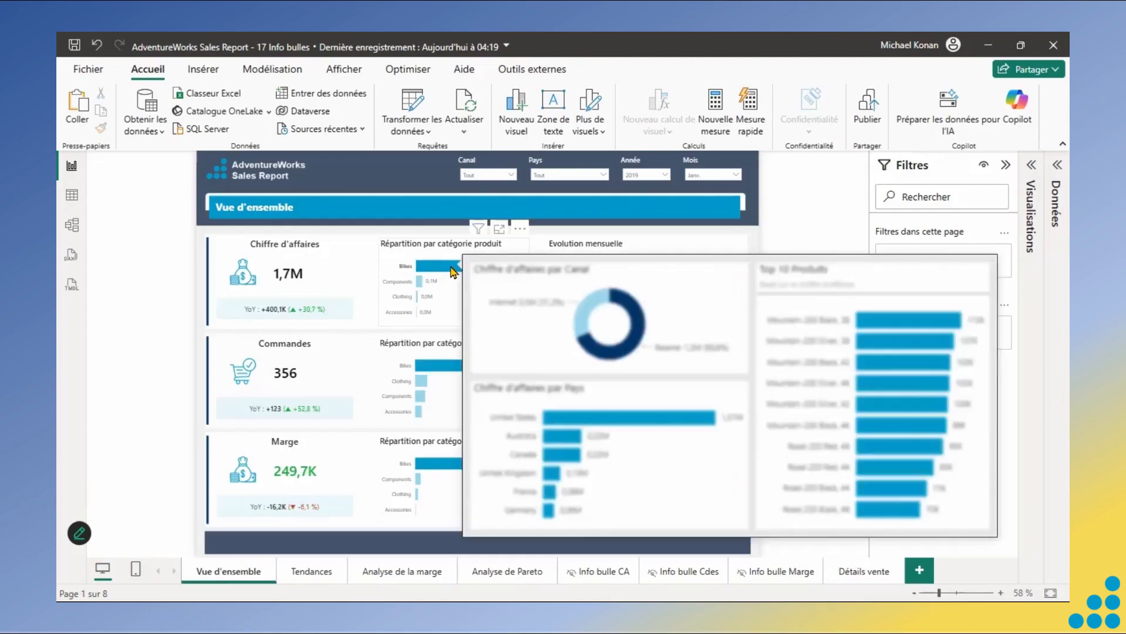
right_click(453, 272)
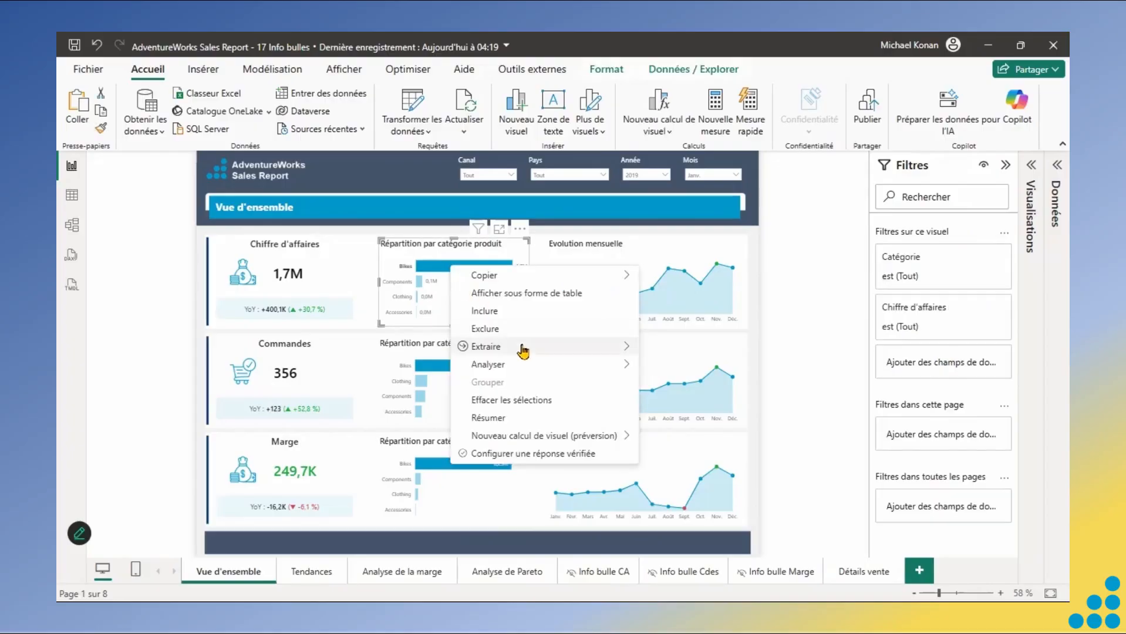
click(662, 348)
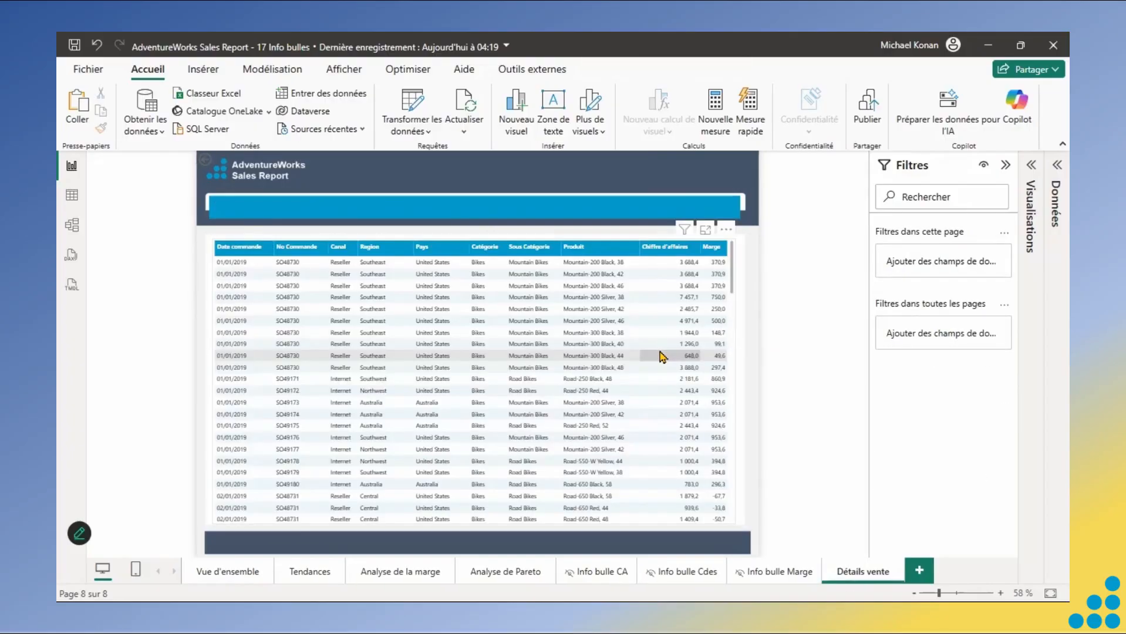
click(1005, 165)
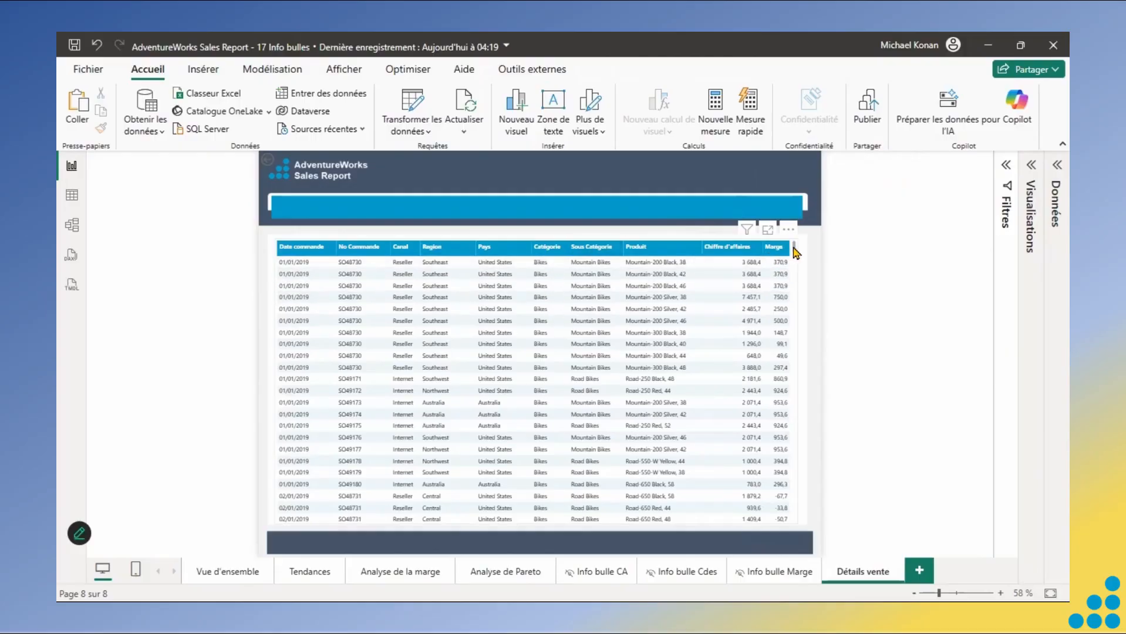
drag(796, 252, 798, 380)
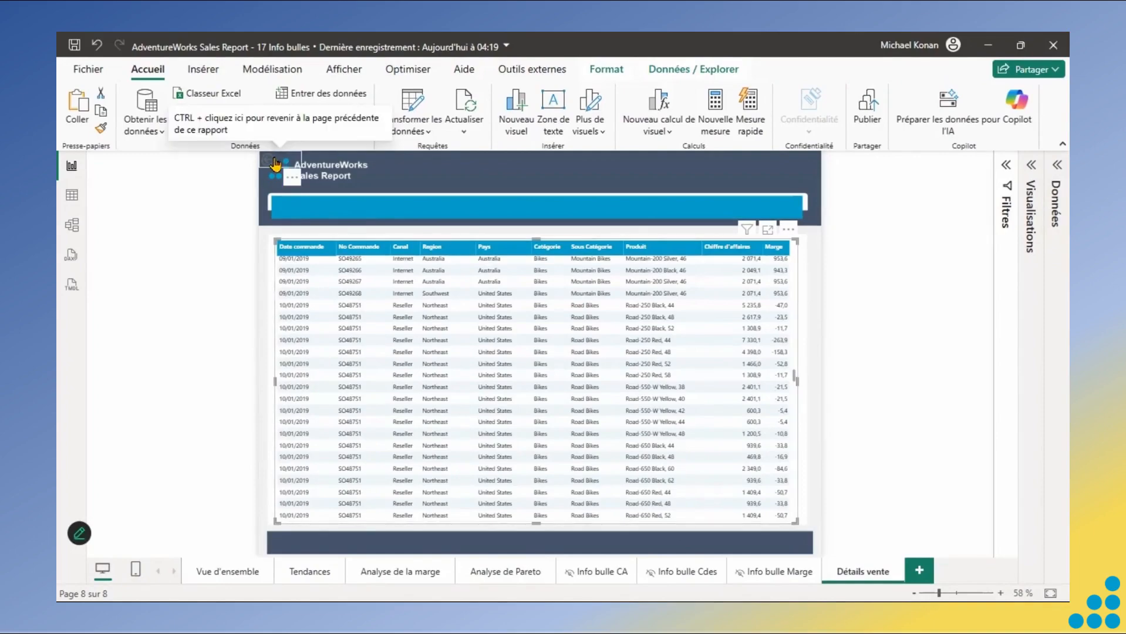
Move the back button into the dark footer band of the Détails vente page and set its icon line colour to white.
click(274, 165)
drag(305, 469, 290, 546)
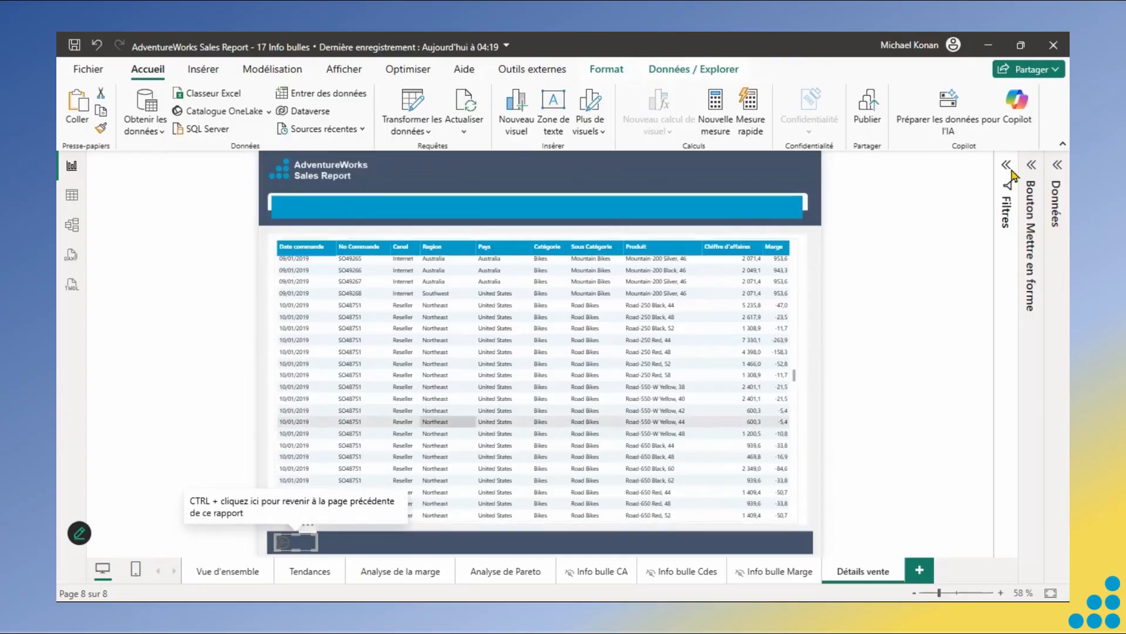
click(1031, 165)
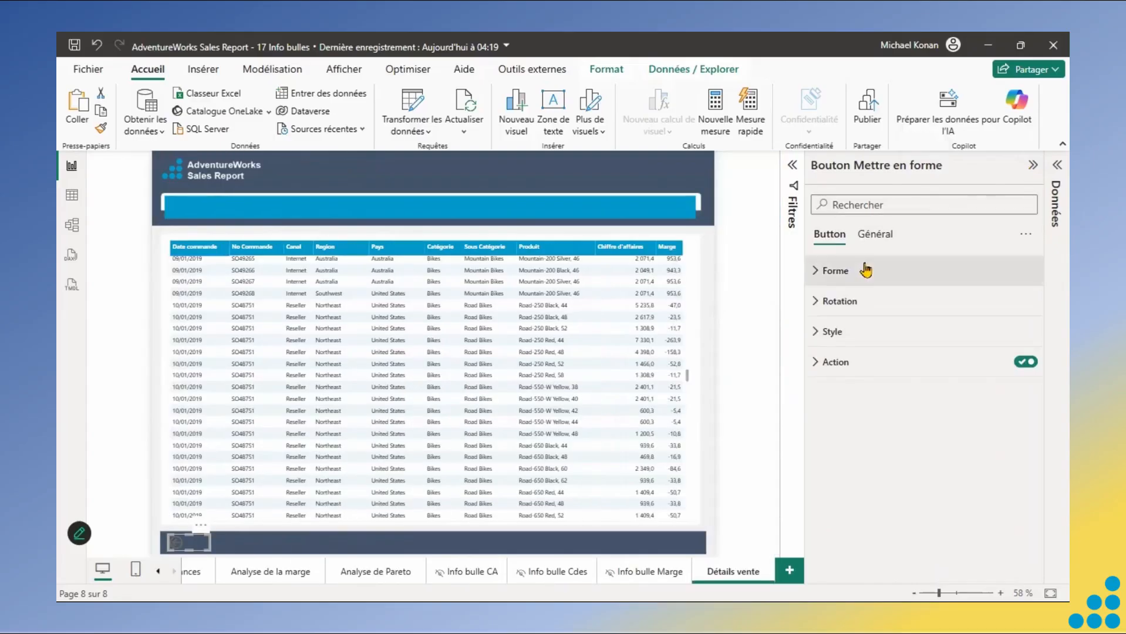
click(819, 334)
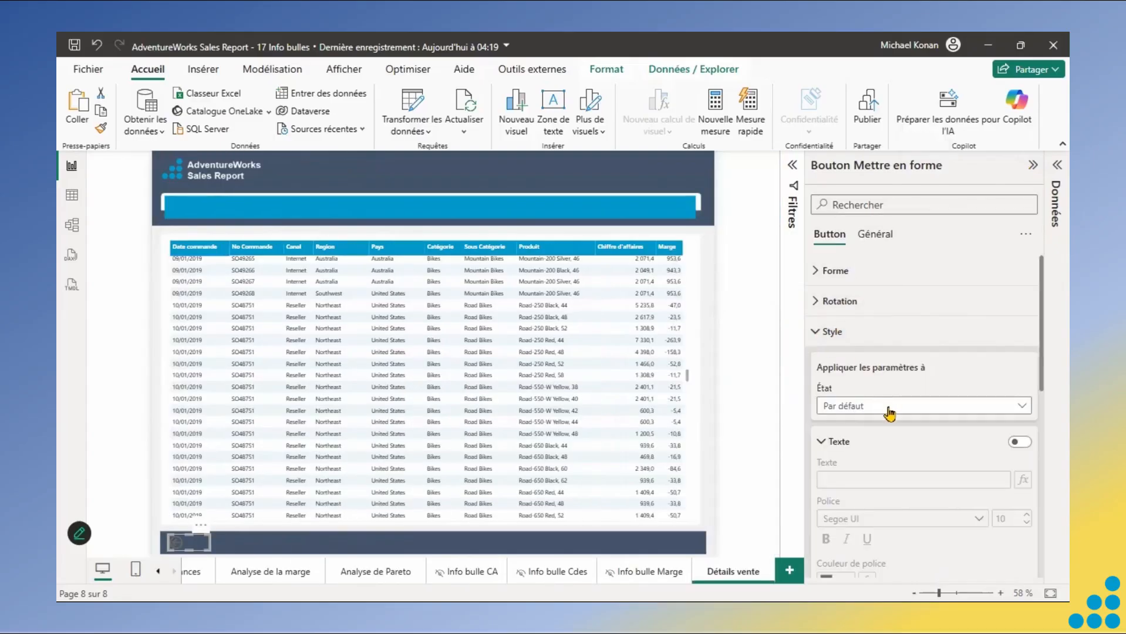
click(822, 442)
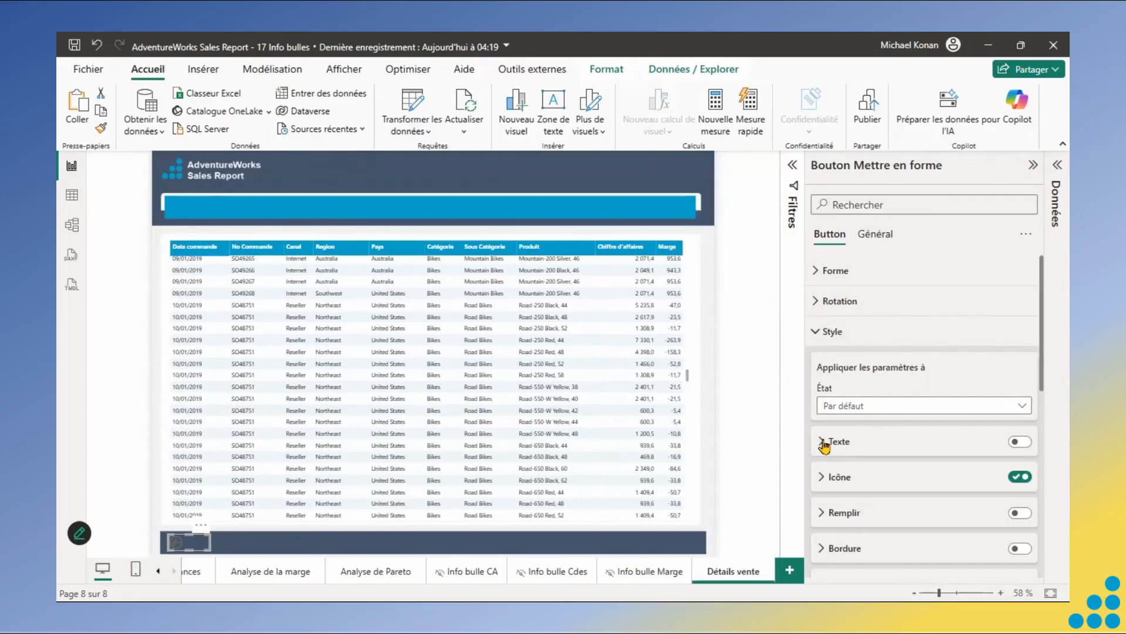
click(822, 477)
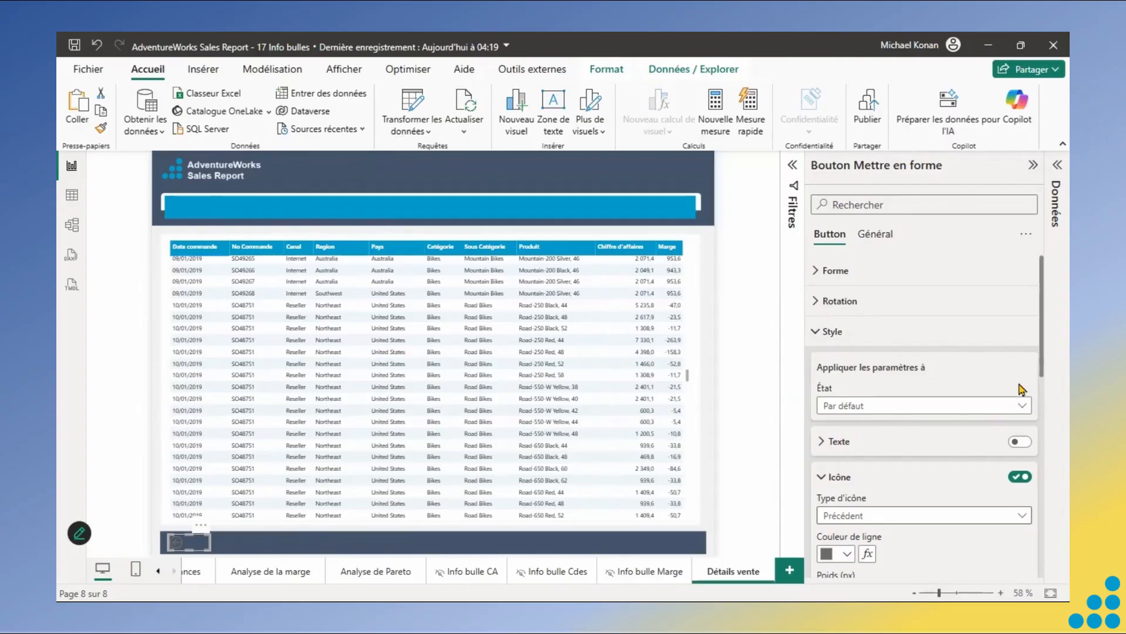
scroll(1021, 387, down, 2)
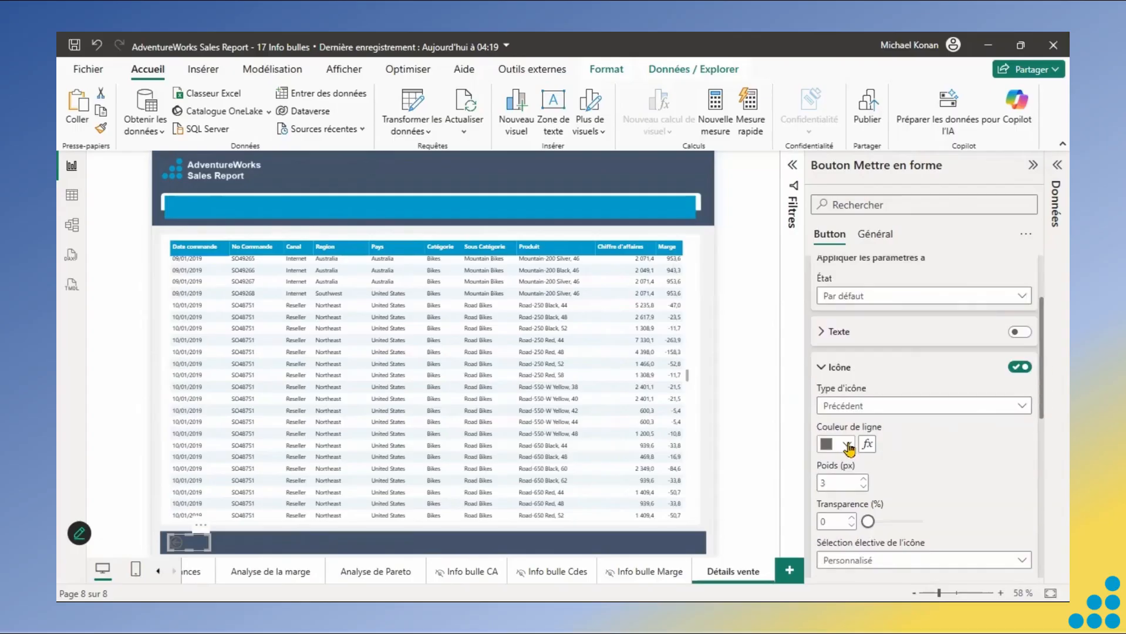
click(847, 446)
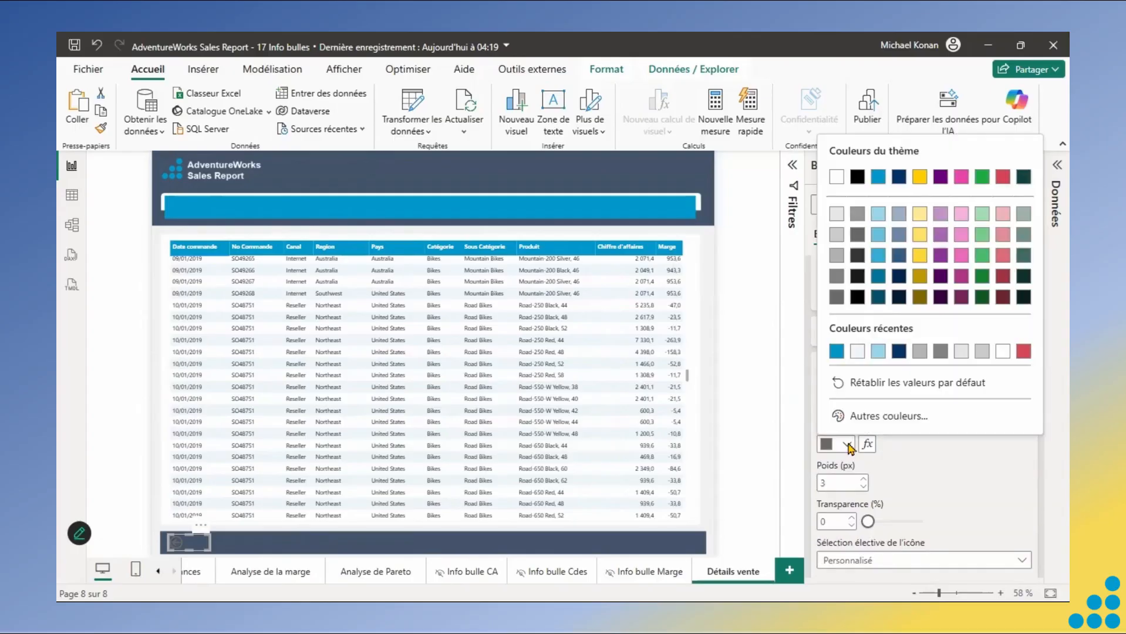
click(838, 176)
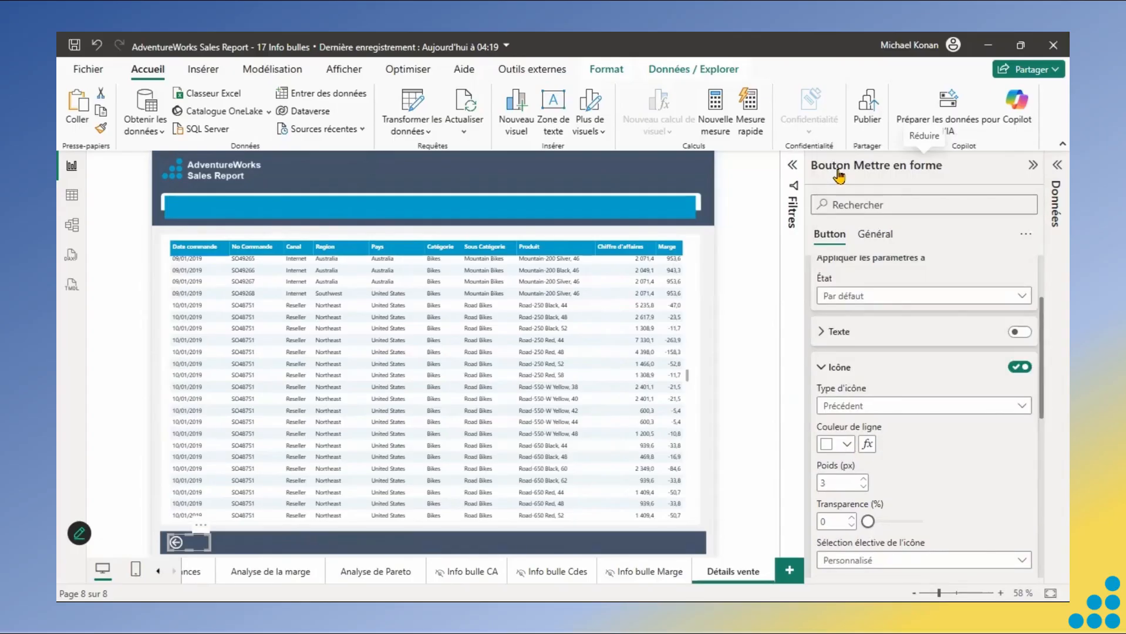
Set the back button's height to 40 and its width to 60.
click(880, 236)
click(820, 272)
double_click(842, 345)
text(4)
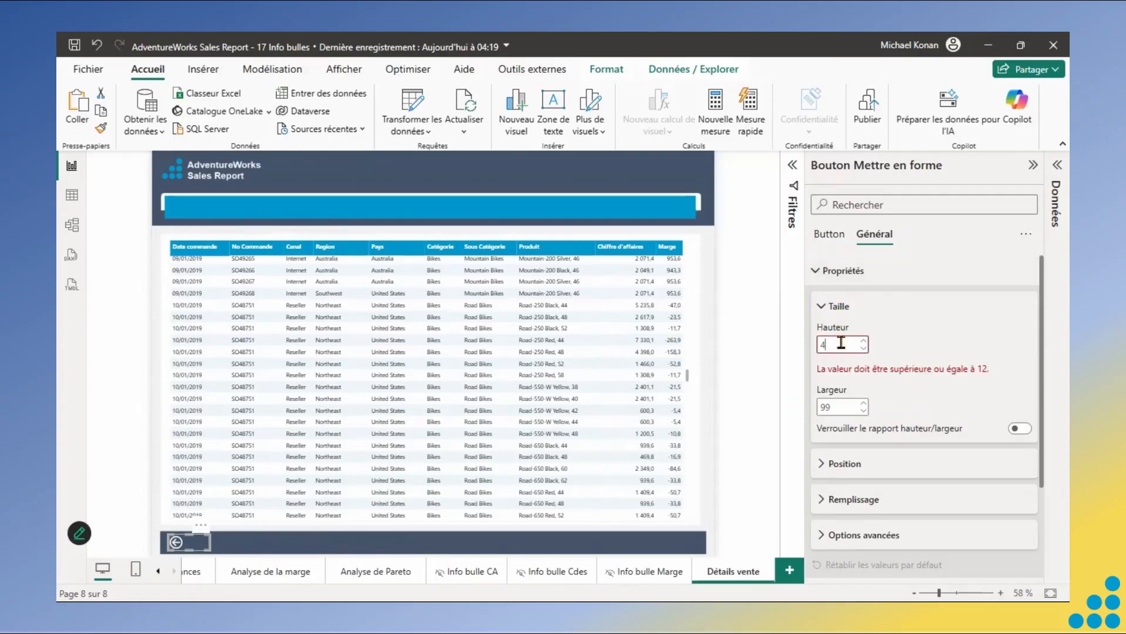
text(0)
double_click(842, 384)
text(60)
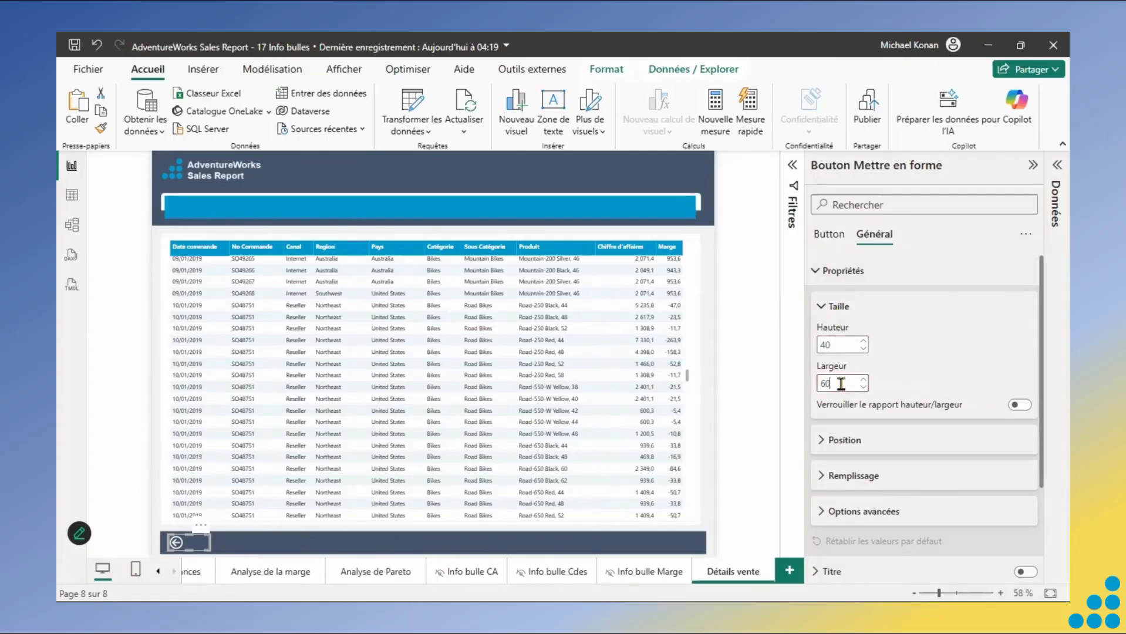
Set the back button's horizontal position to 30 and deselect it.
click(826, 445)
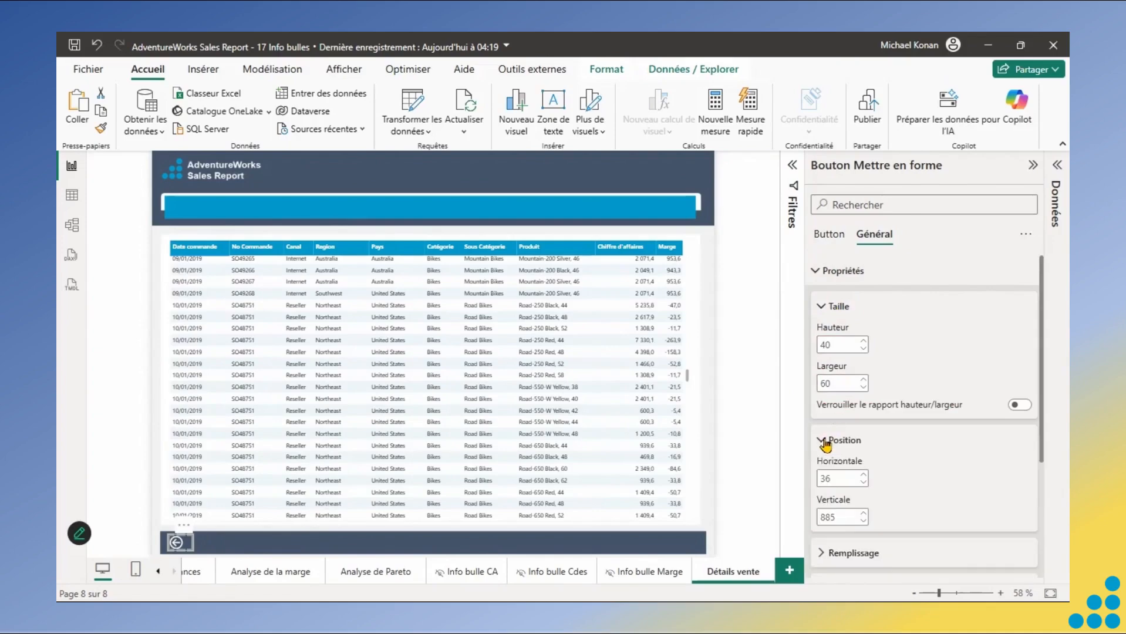
double_click(845, 482)
text(30)
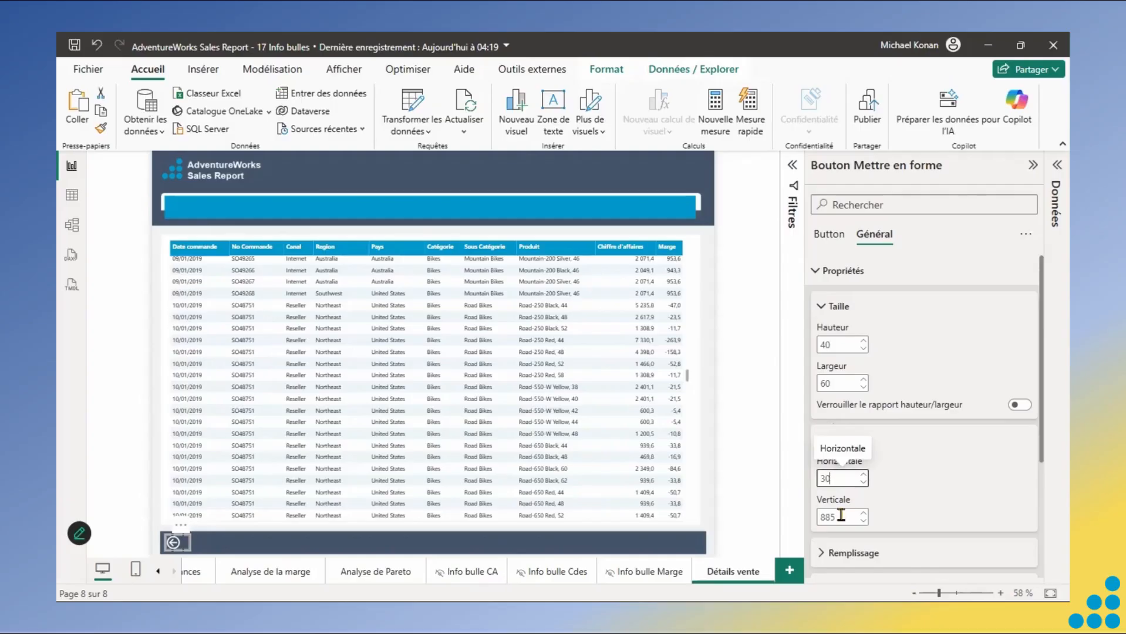
click(761, 503)
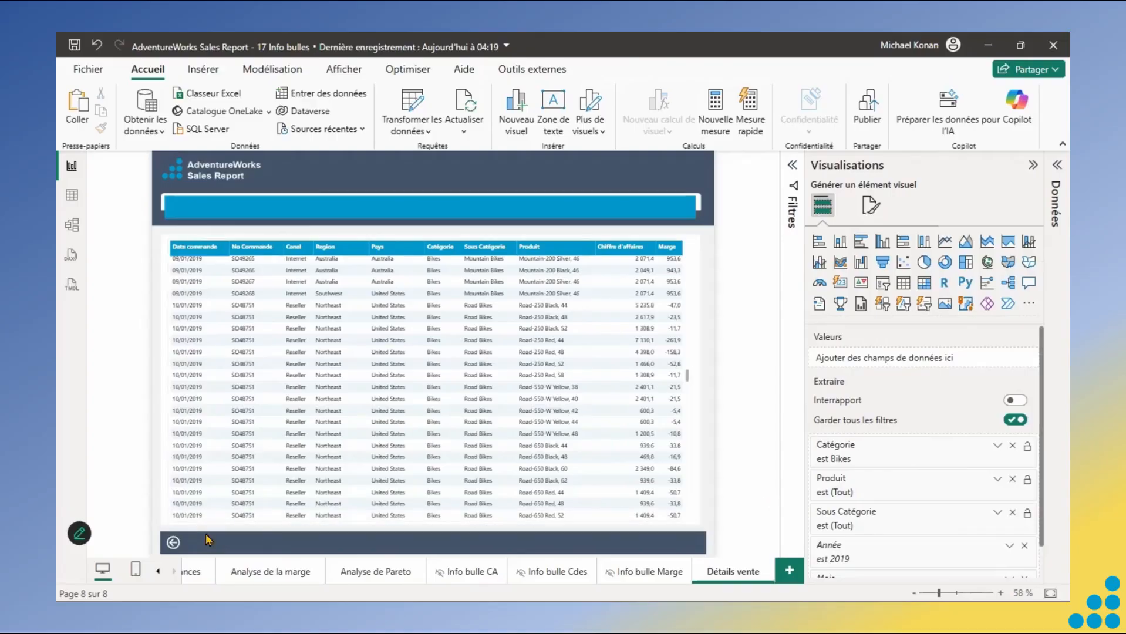
Return to Vue d'ensemble with the back button and drill through from the Clothing bar of the revenue by category chart to Détails vente.
ctrl+click(174, 543)
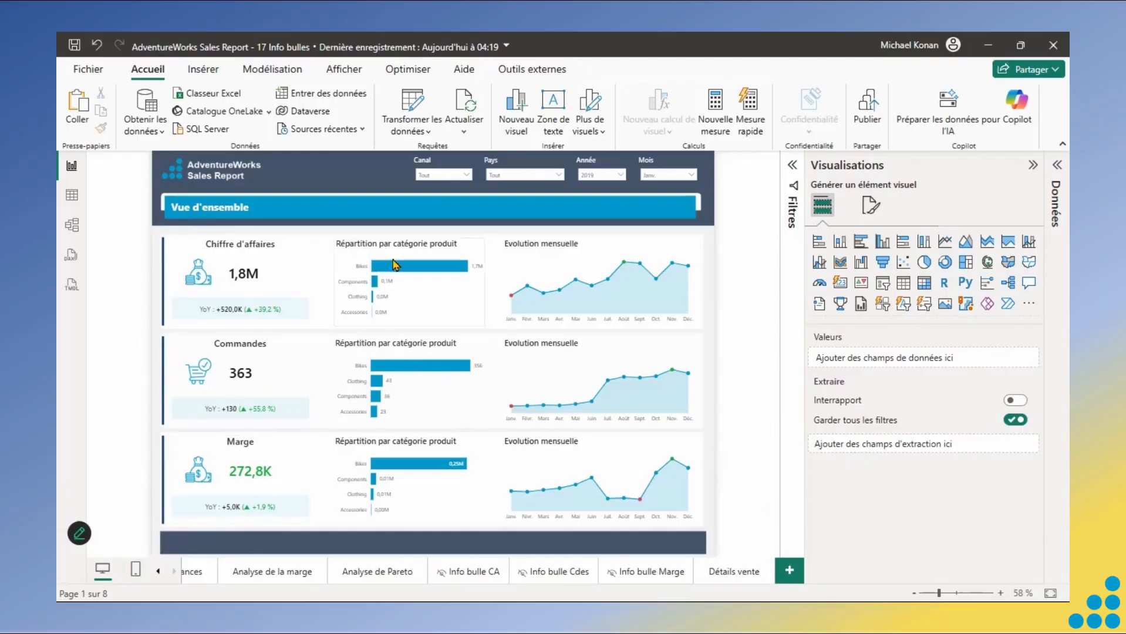
mouse_move(403, 268)
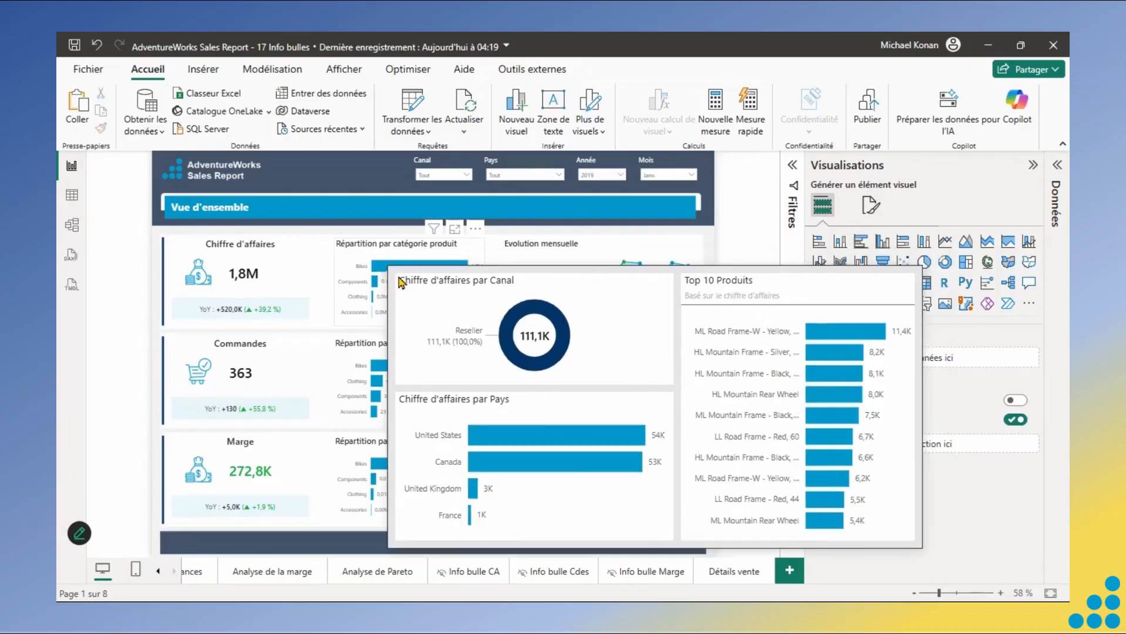
click(363, 304)
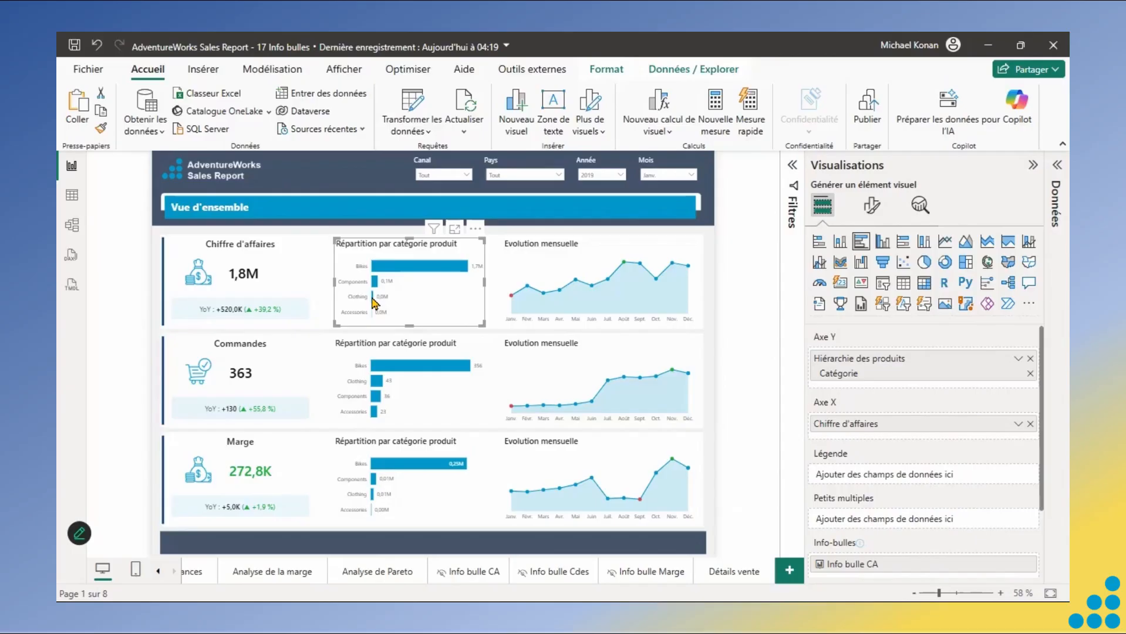
click(373, 298)
right_click(373, 298)
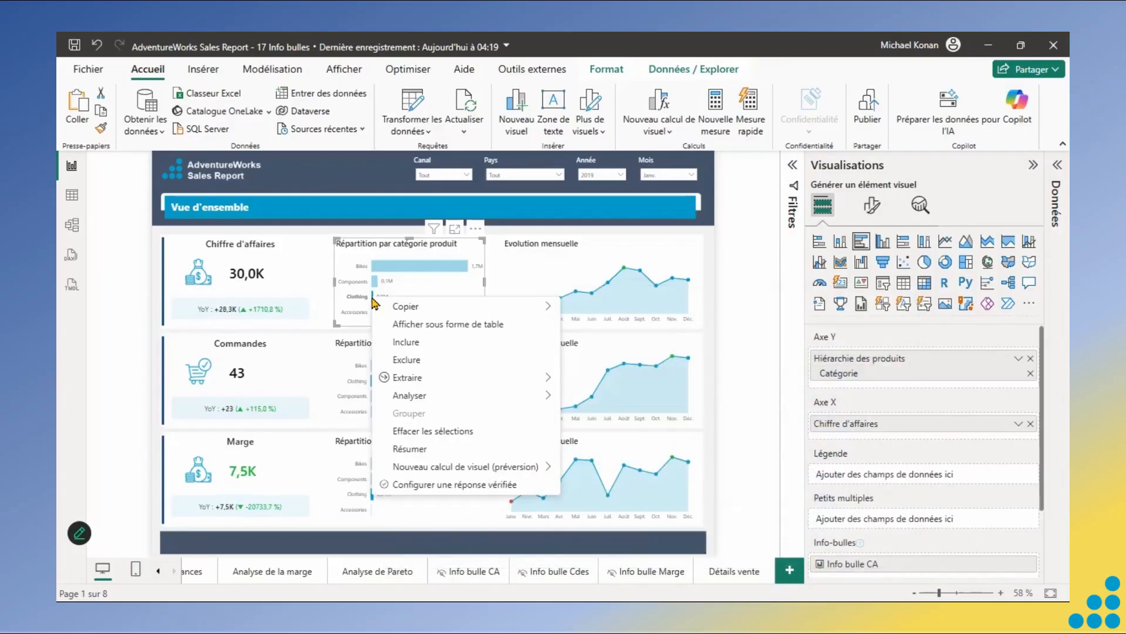
mouse_move(446, 384)
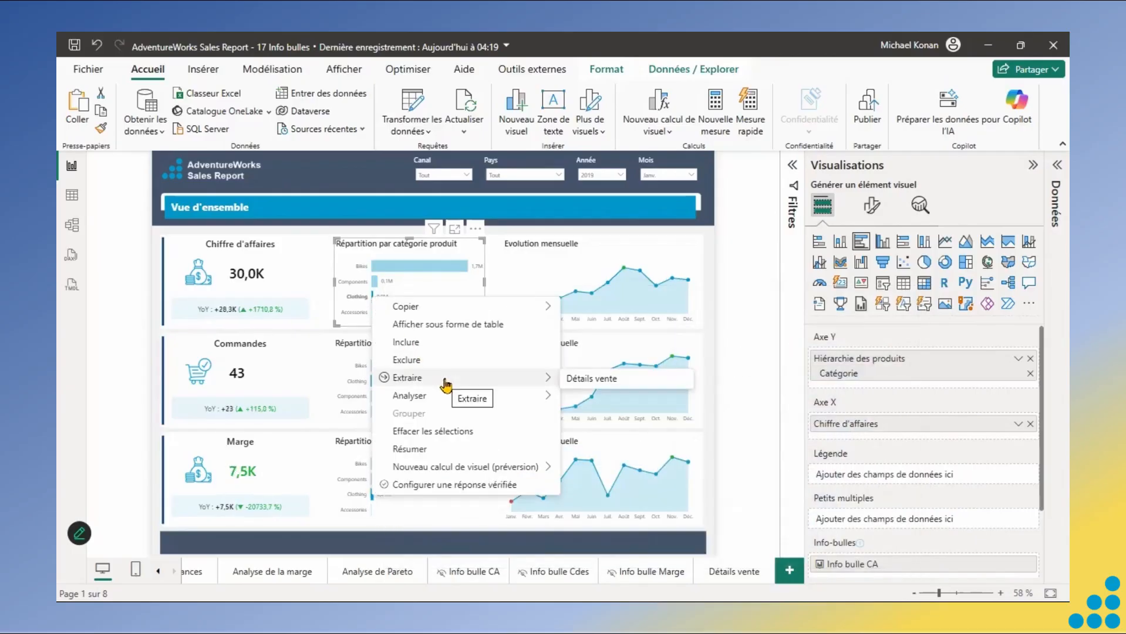
click(584, 381)
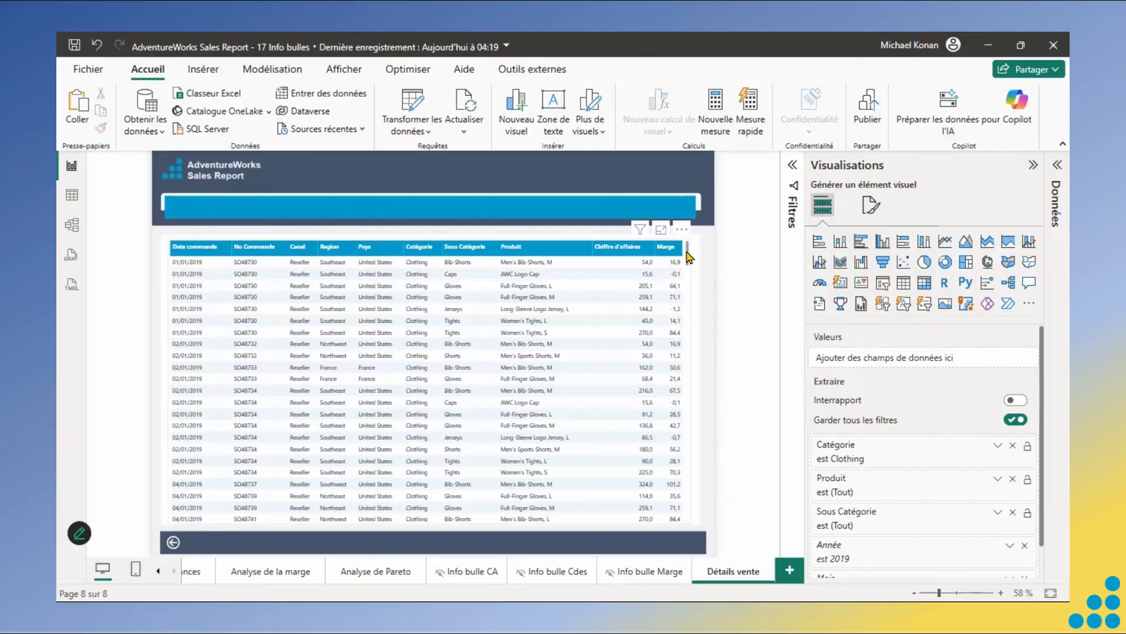
Examine the Clothing rows in the sales detail table and the drill-through filters applied to the page.
scroll(687, 329, down, 10)
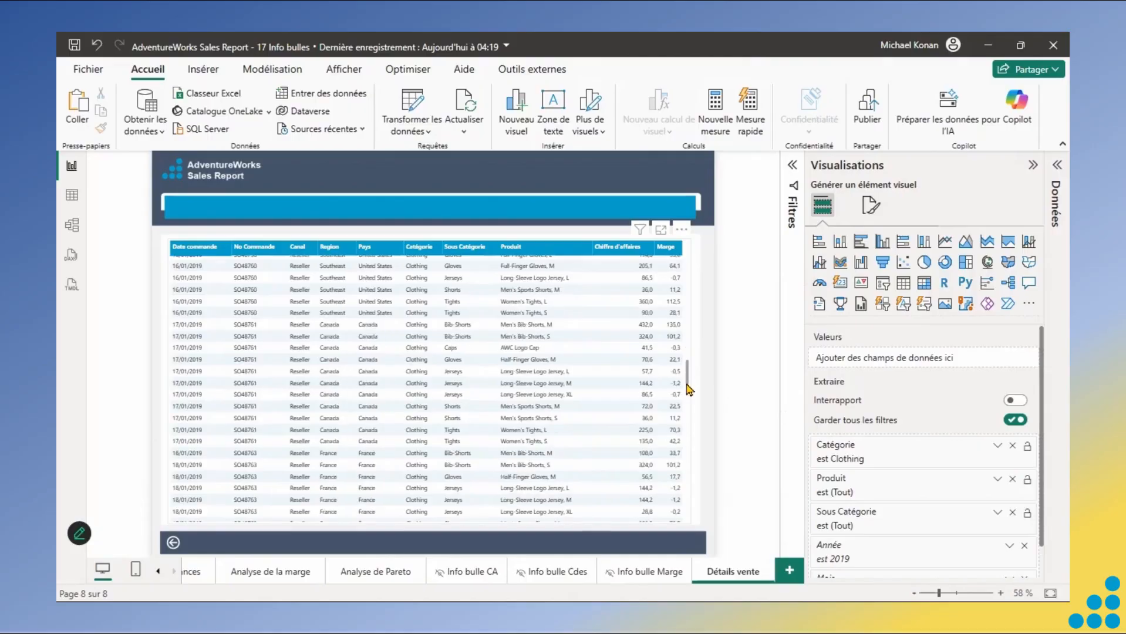
drag(688, 402, 686, 414)
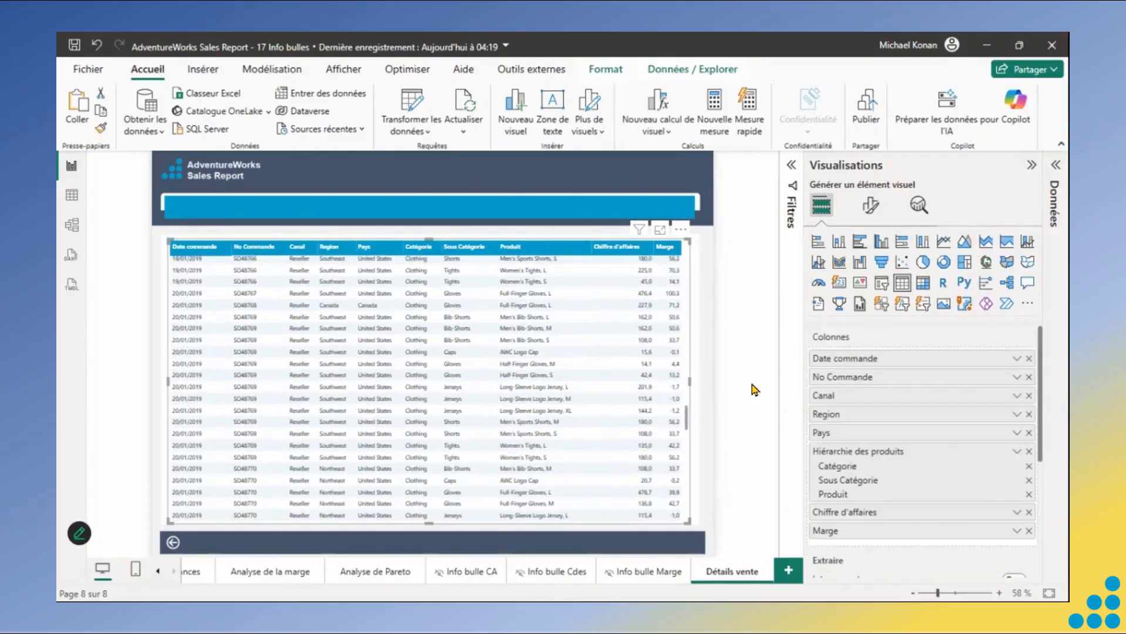
drag(1043, 399, 1045, 505)
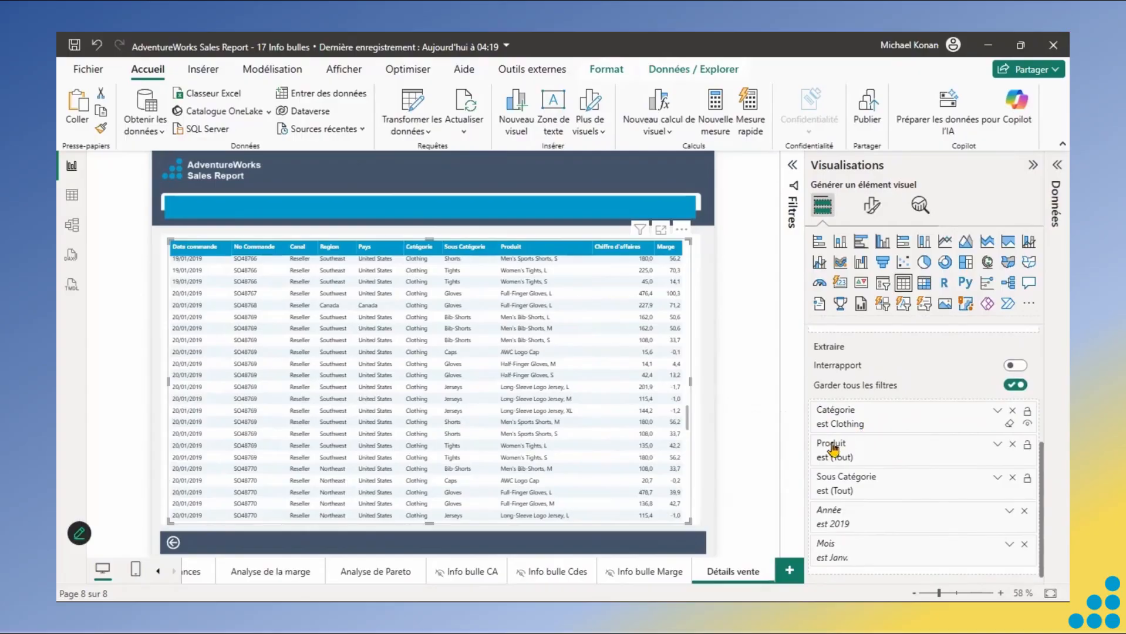
mouse_move(837, 450)
Return to Vue d'ensemble with the back button and set the Année slicer to 2020 and the Mois slicer to Mai.
ctrl+click(173, 544)
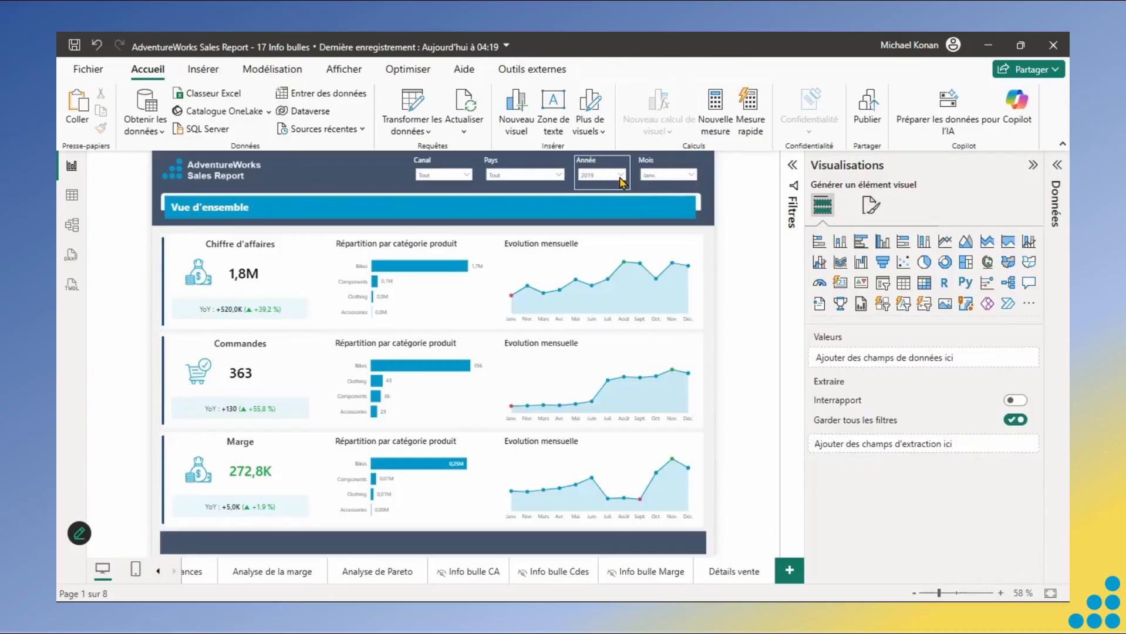
click(618, 179)
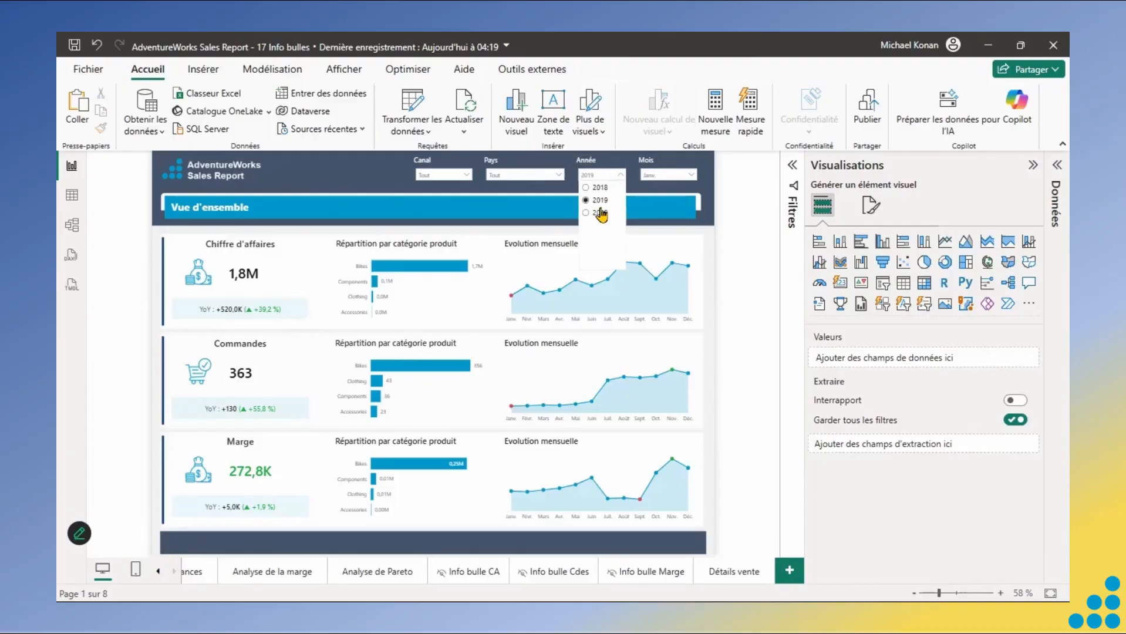
click(600, 207)
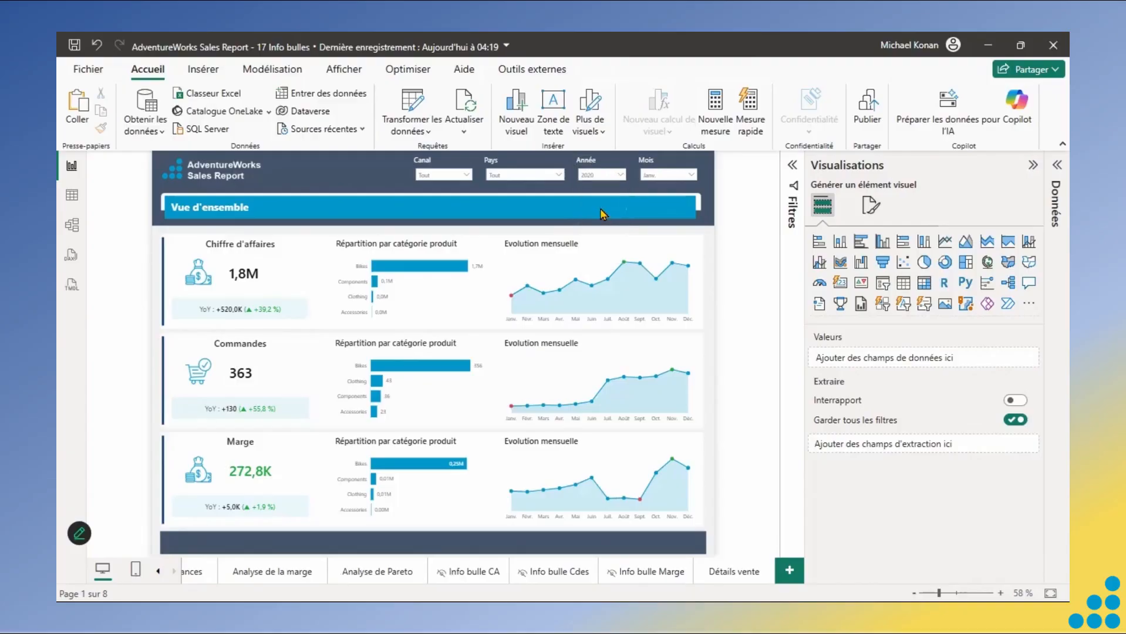
click(688, 176)
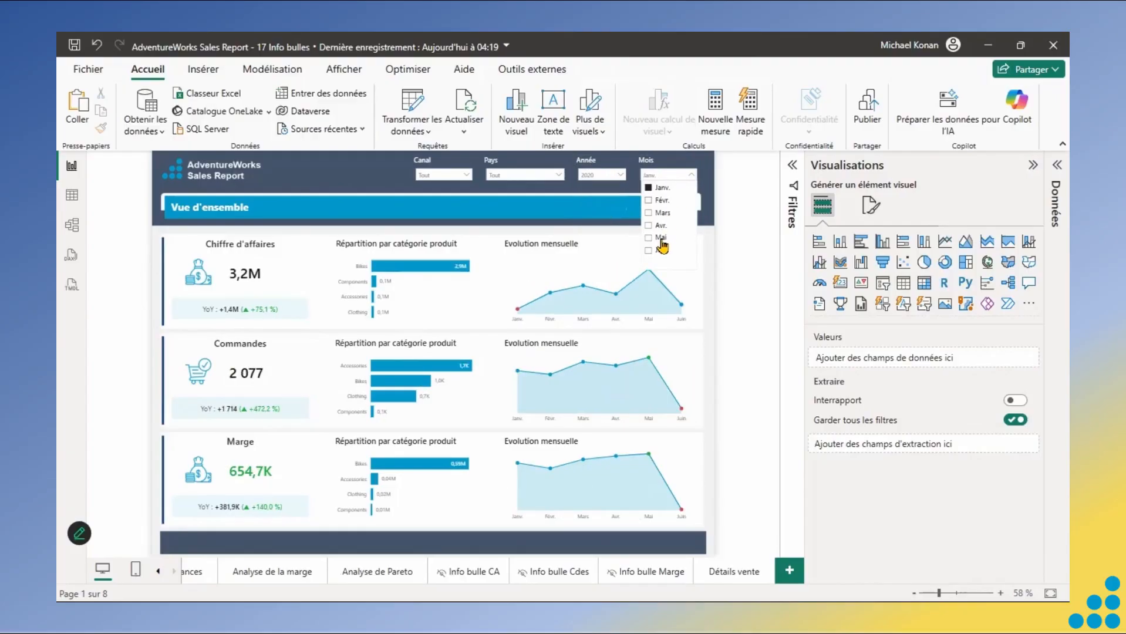
click(660, 239)
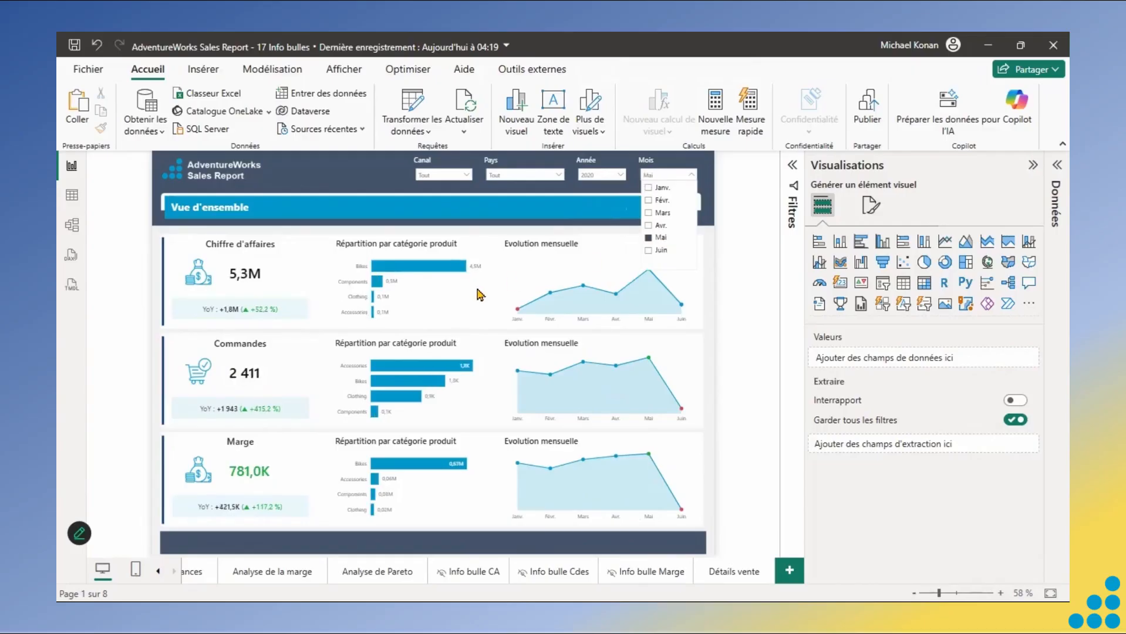
Drill through from the Clothing bar of the revenue by category chart to Détails vente with the 2020 and Mai filters active.
mouse_move(376, 303)
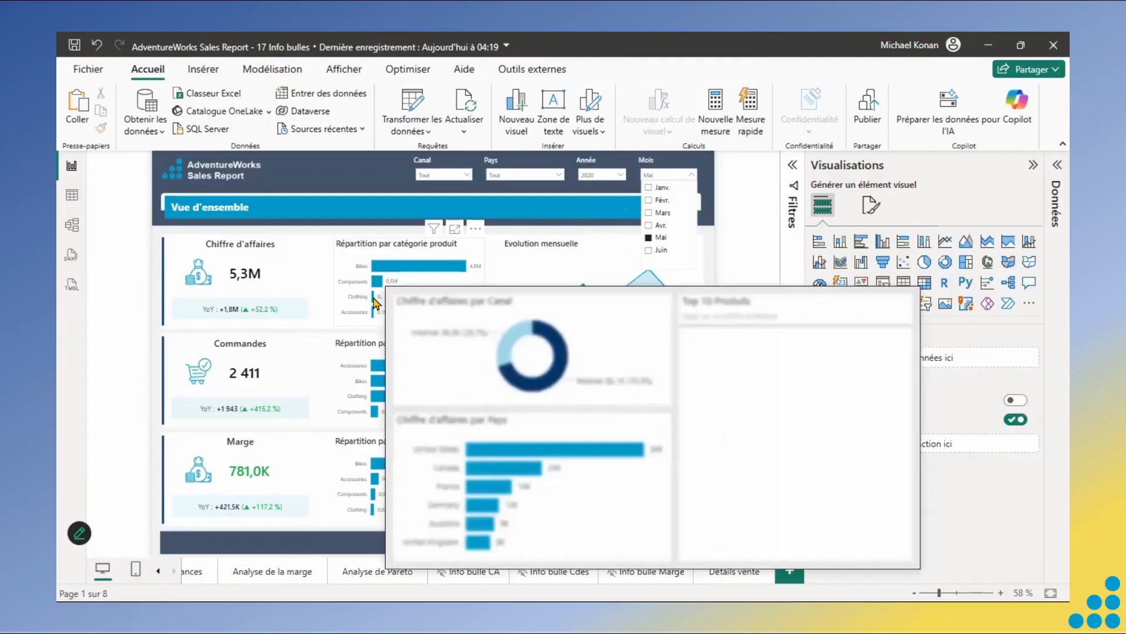
click(375, 303)
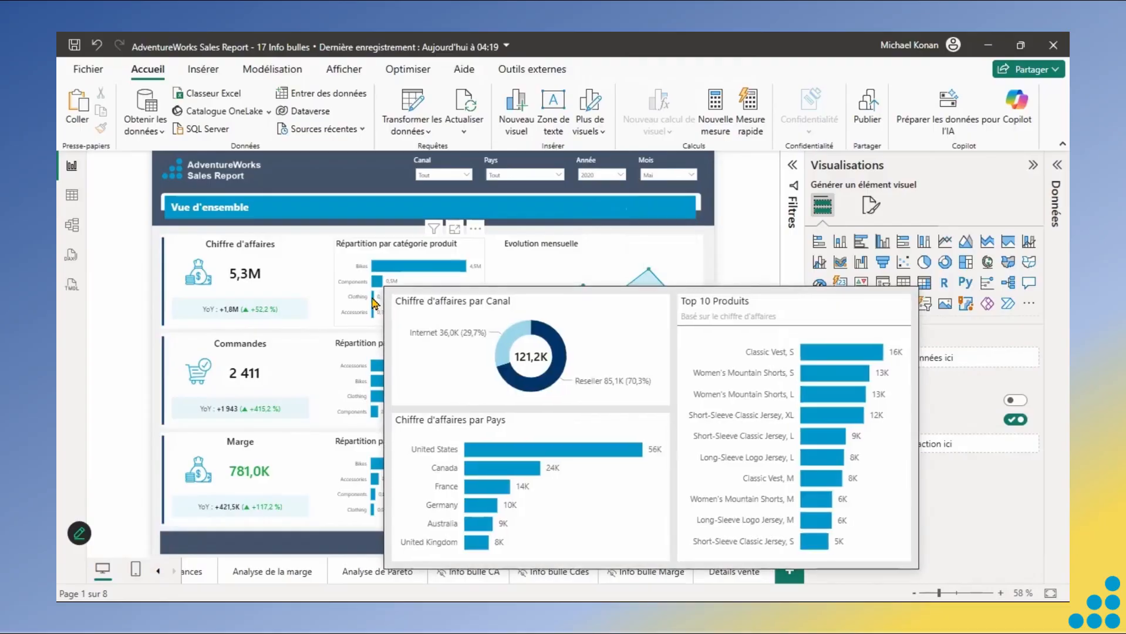
click(376, 303)
right_click(374, 303)
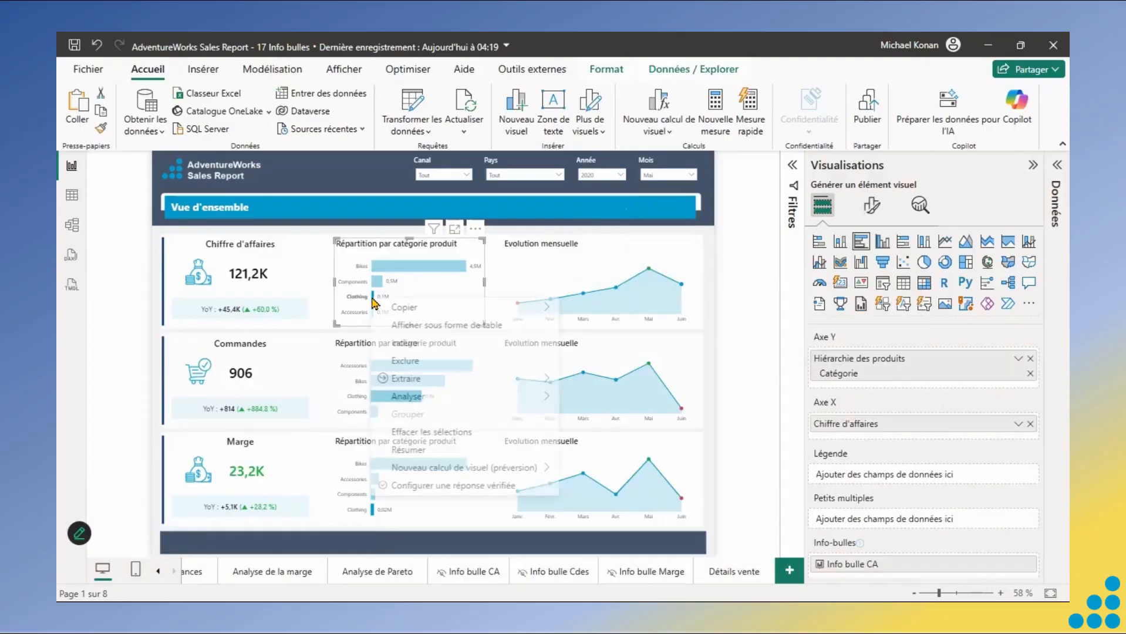
mouse_move(467, 384)
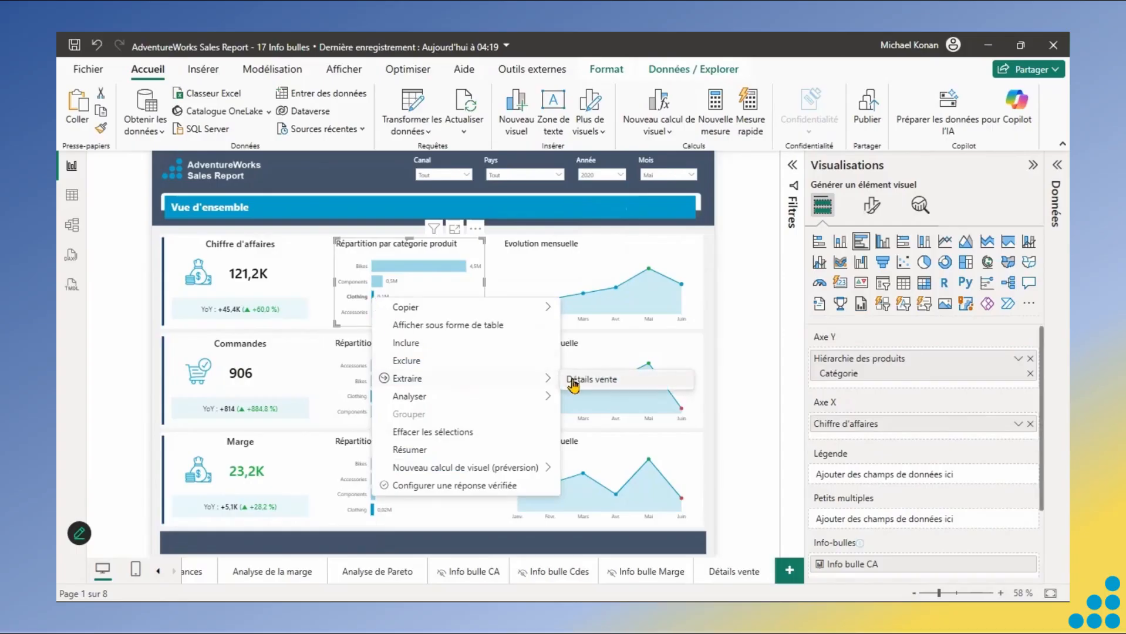
click(578, 380)
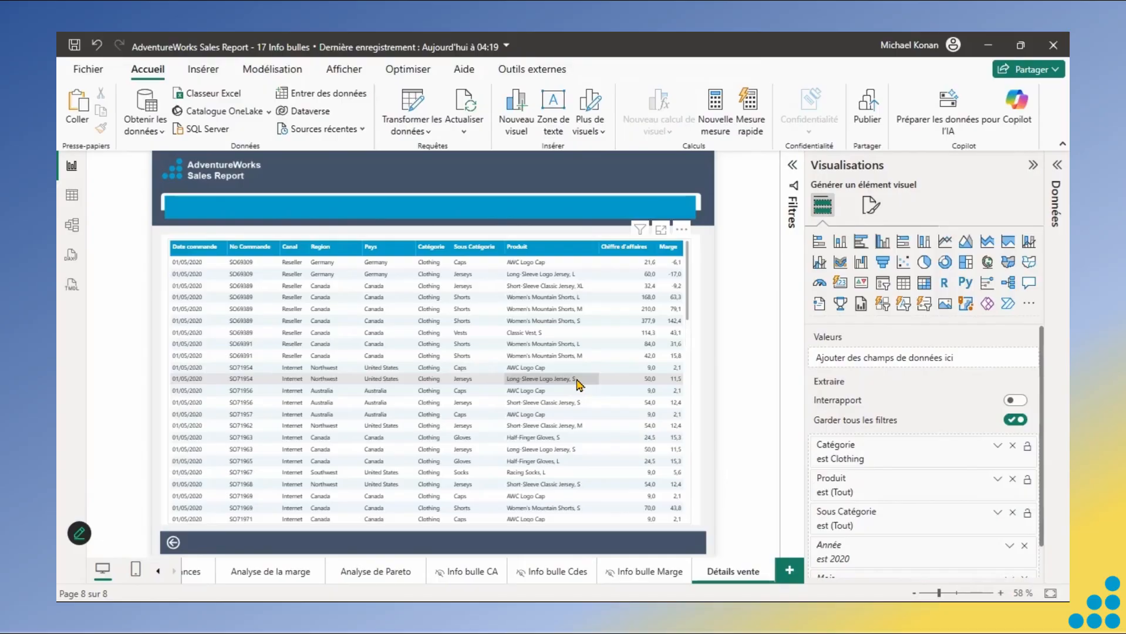
Turn off Garder tous les filtres for the Détails vente drill-through and return to Vue d'ensemble with the back button.
mouse_move(849, 452)
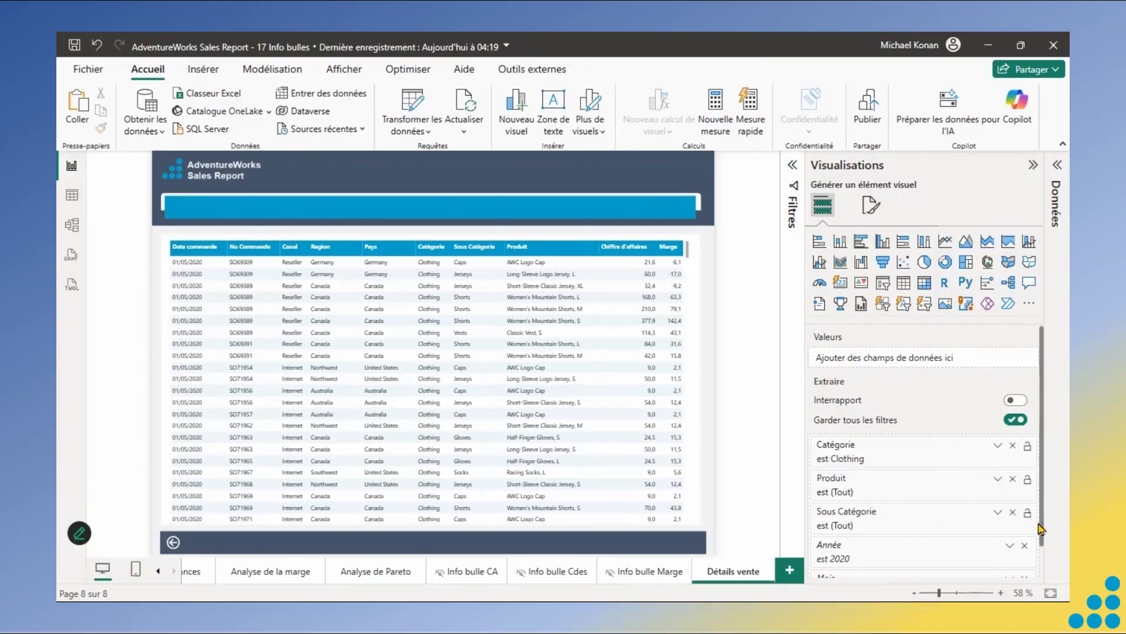
scroll(1043, 537, down, 2)
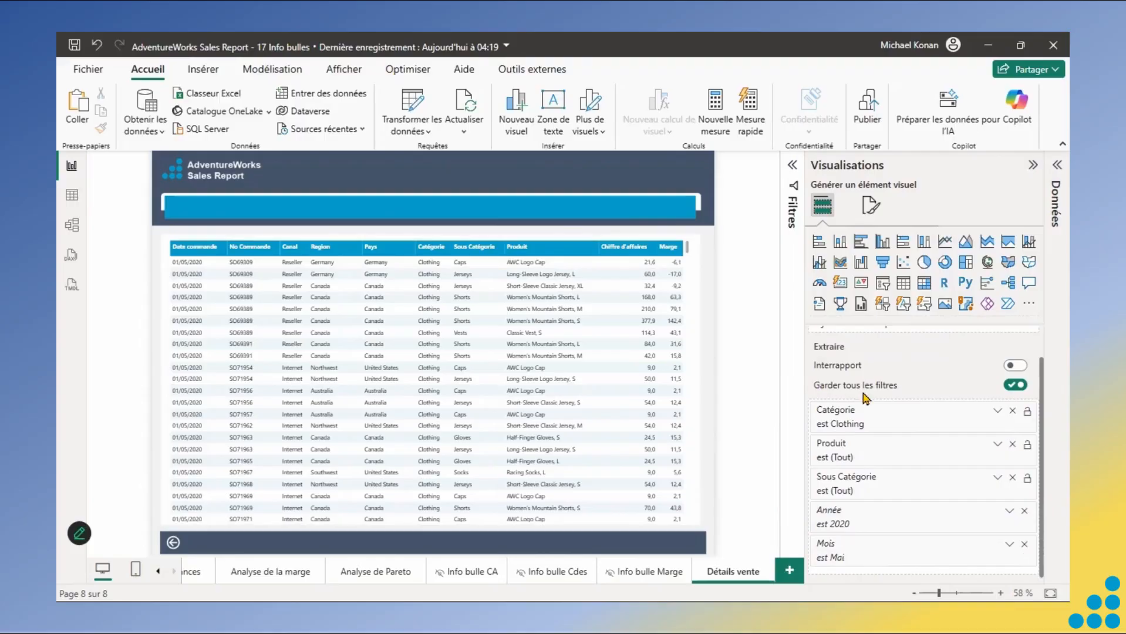
click(1015, 386)
ctrl+click(173, 542)
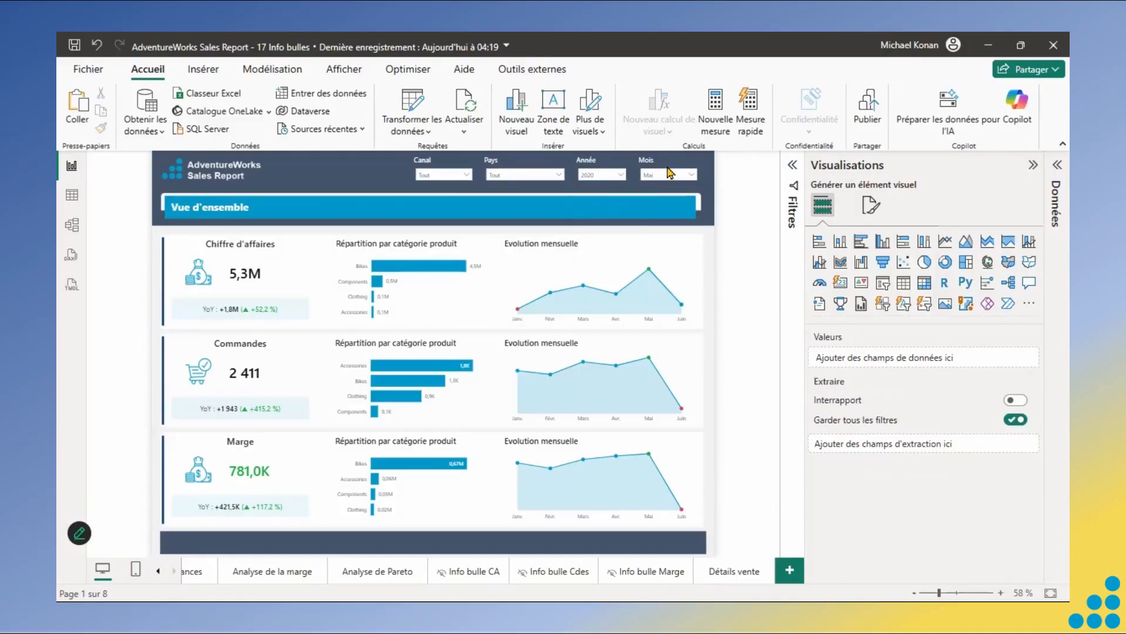
Set the Mois slicer to Janv. and drill through from the Accessories bar of the revenue by category chart to Détails vente.
click(683, 180)
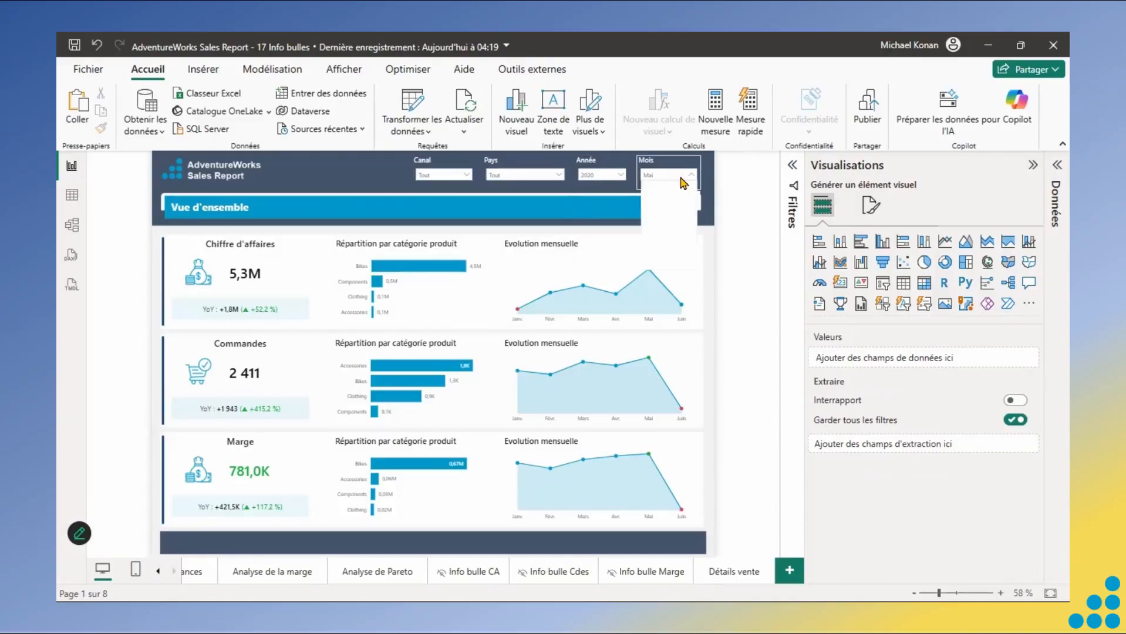
click(661, 190)
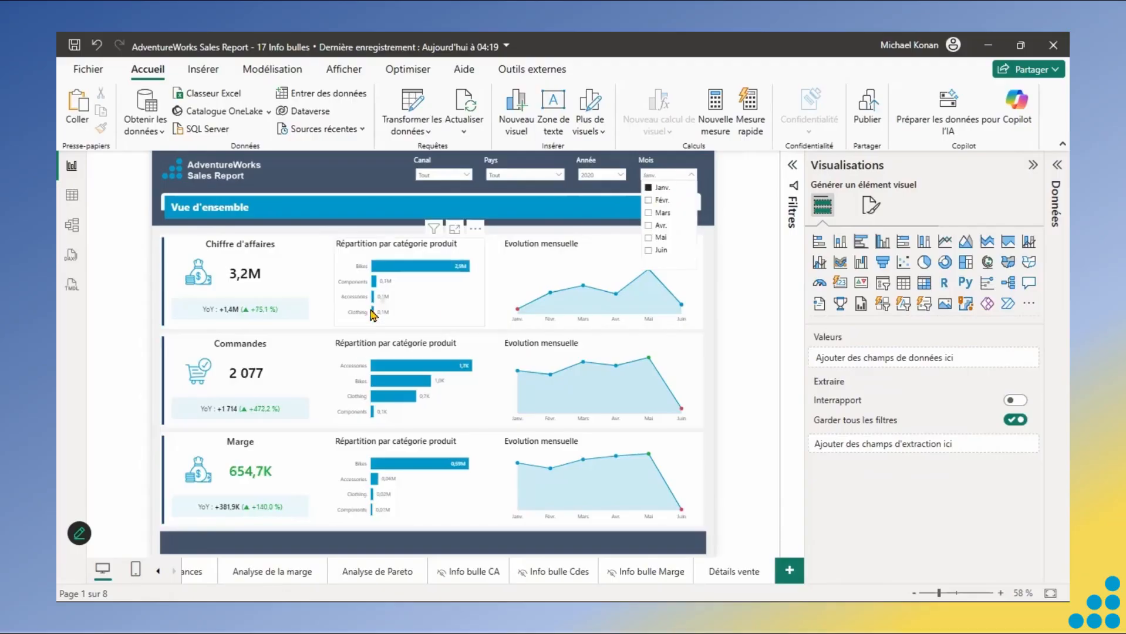
mouse_move(373, 317)
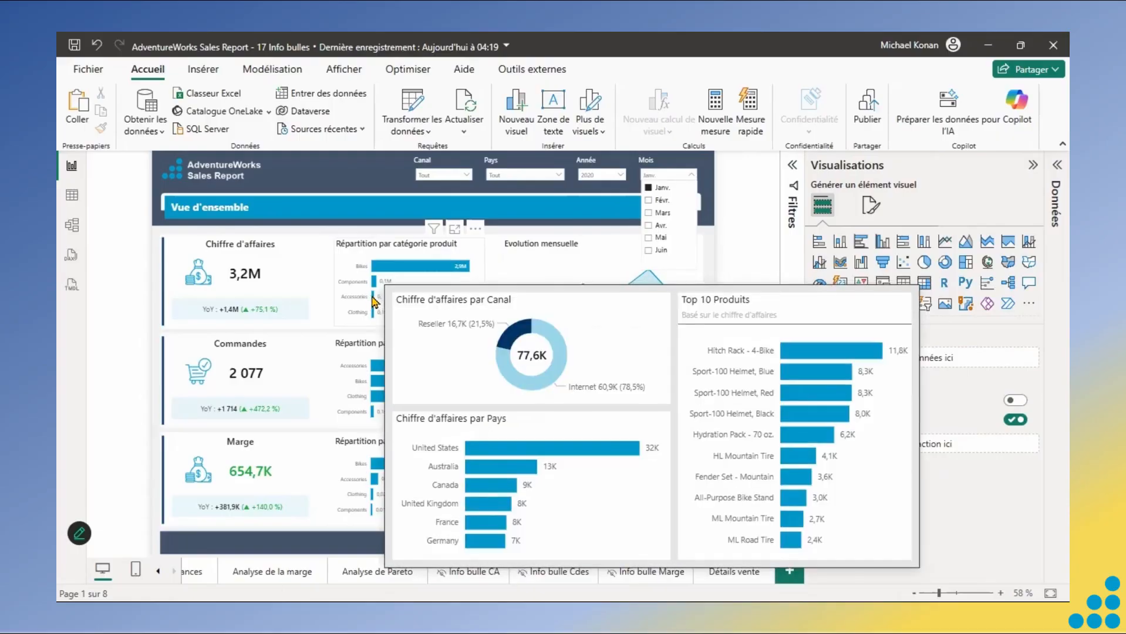
click(374, 299)
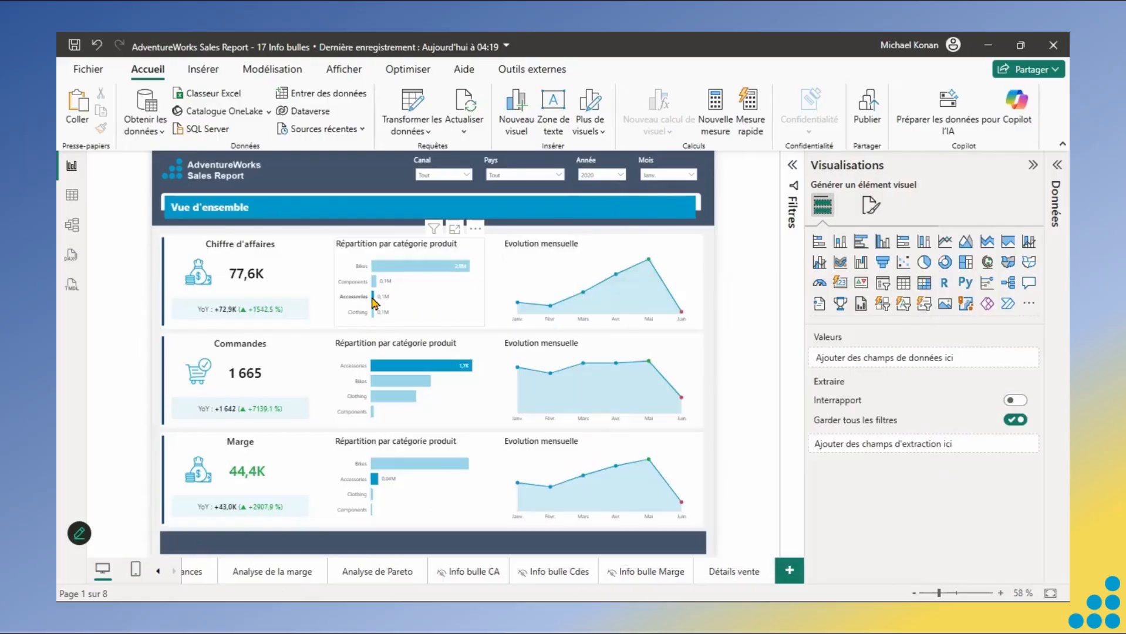
right_click(374, 301)
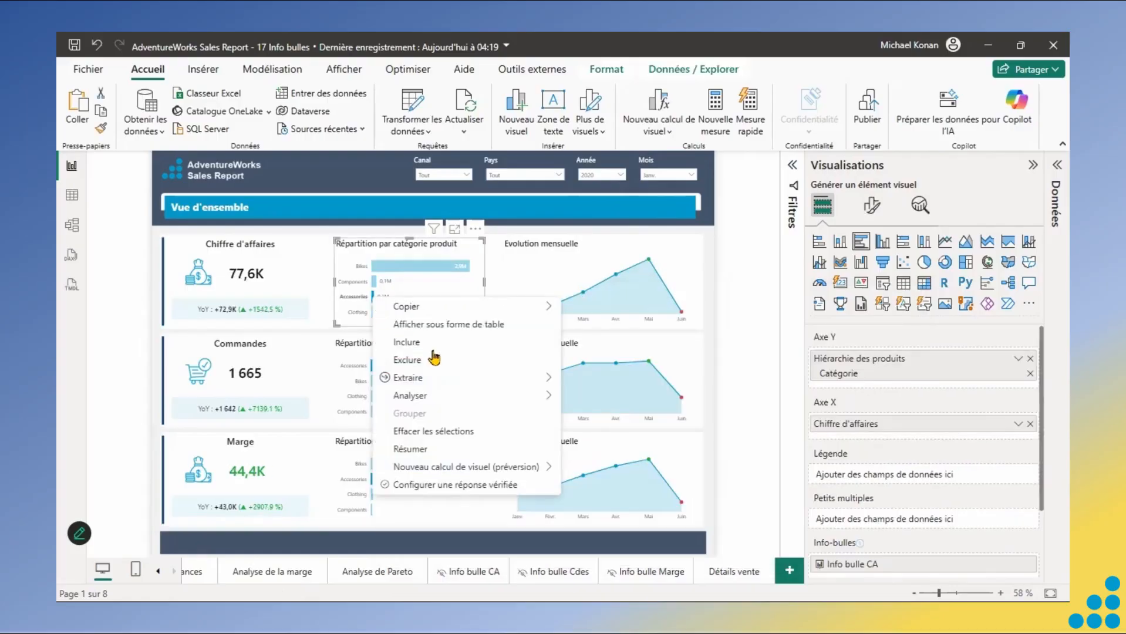
mouse_move(465, 383)
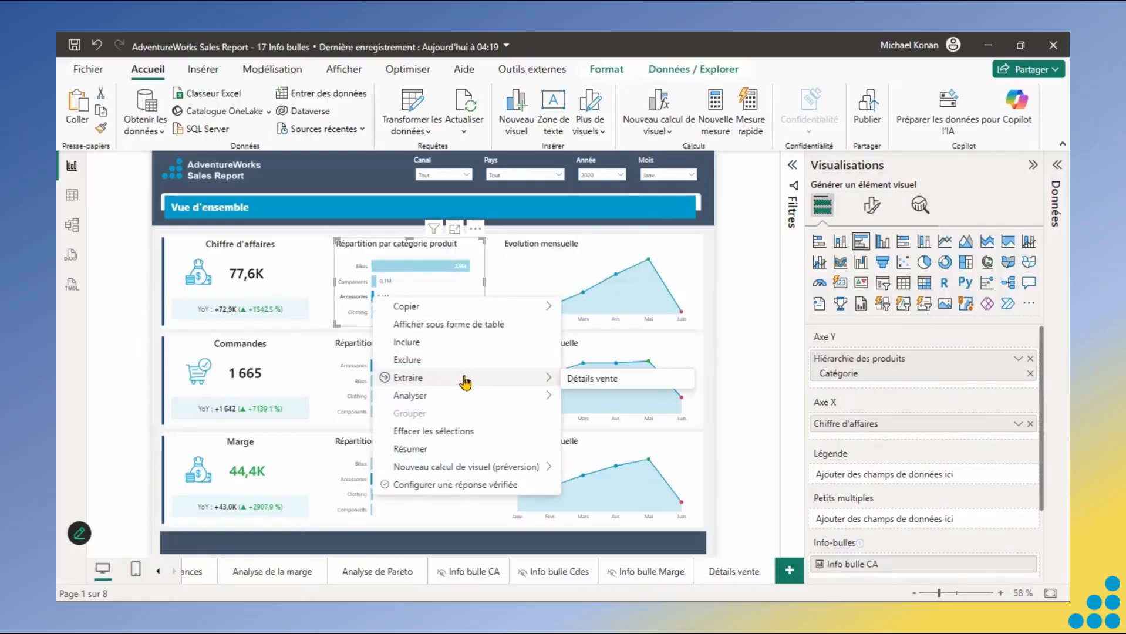
click(581, 380)
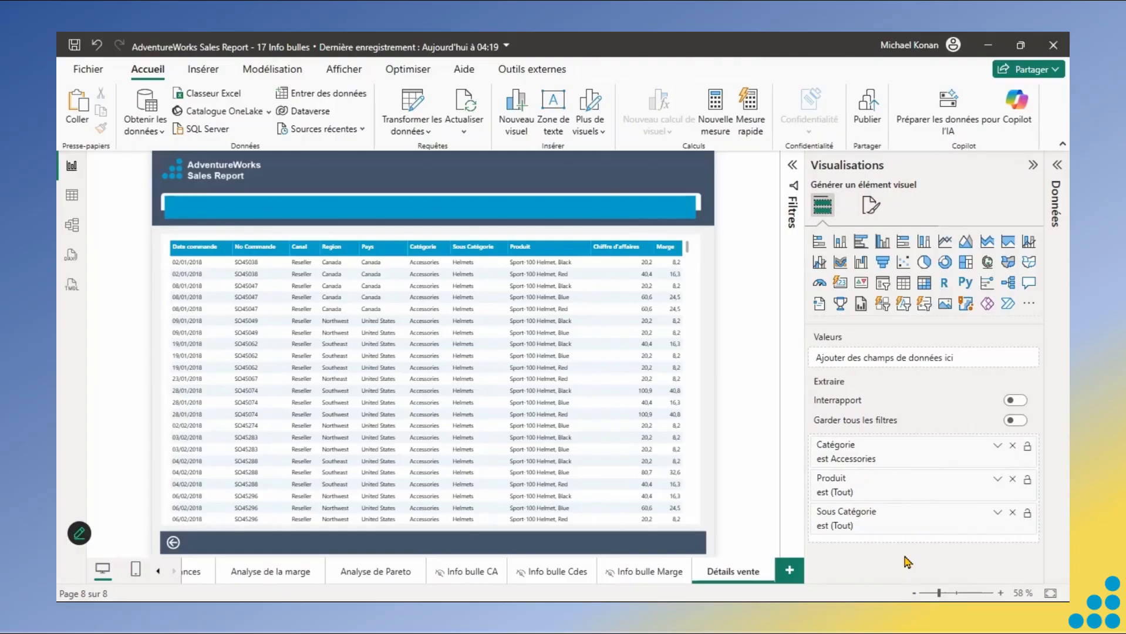
Go back to Vue d'ensemble, open the Tendances et comparaisons page and drill through from the table's Chain row to Détails vente.
ctrl+click(182, 545)
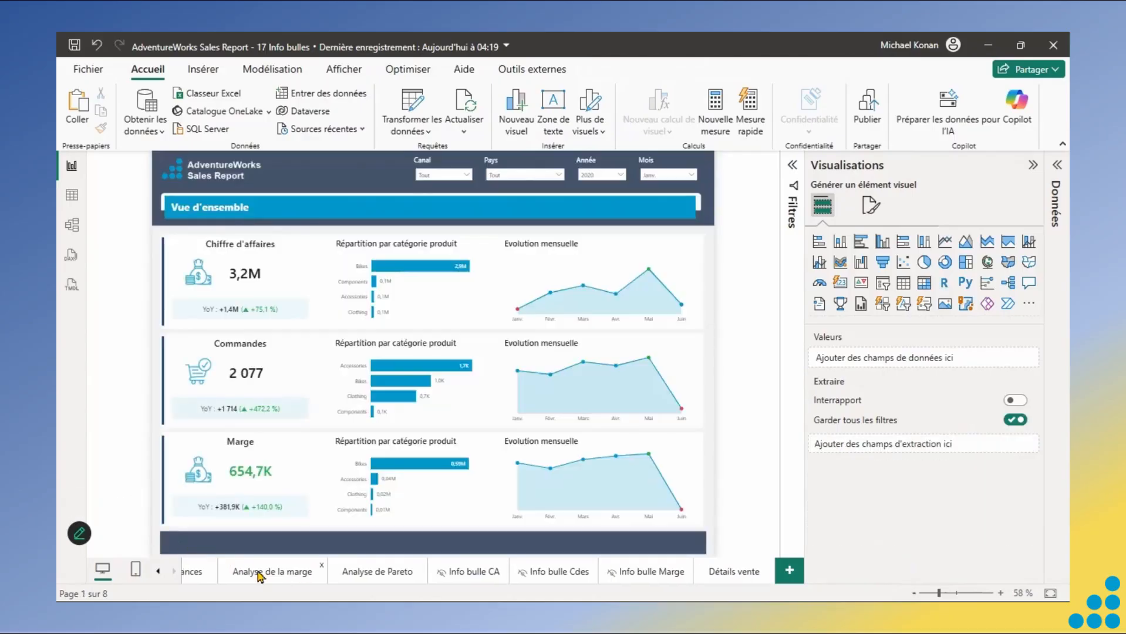
click(194, 578)
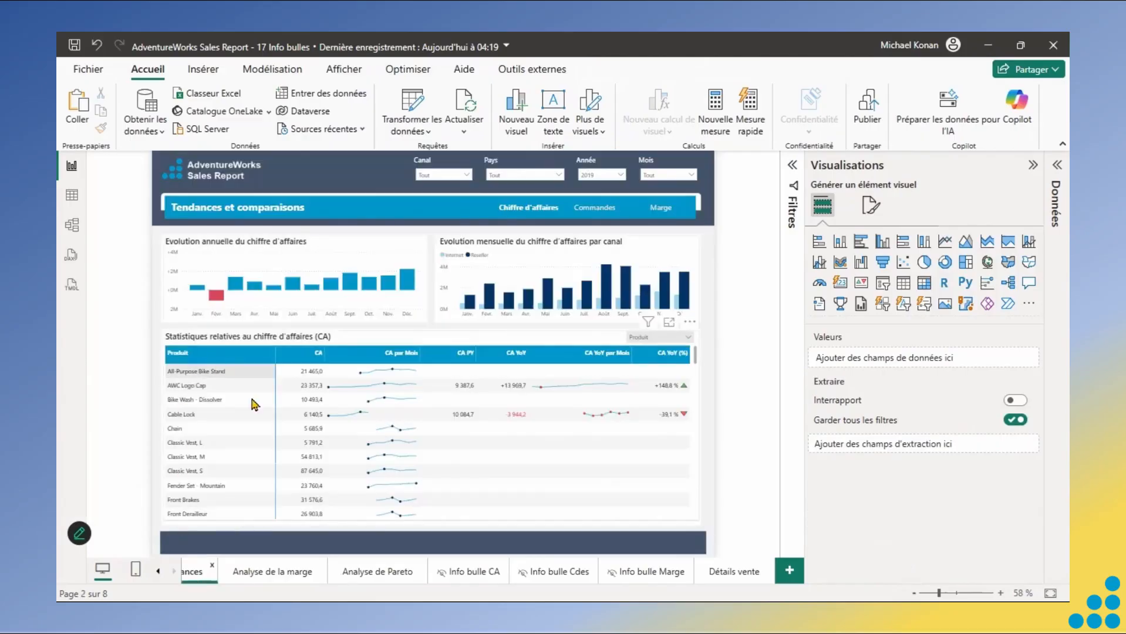
click(180, 435)
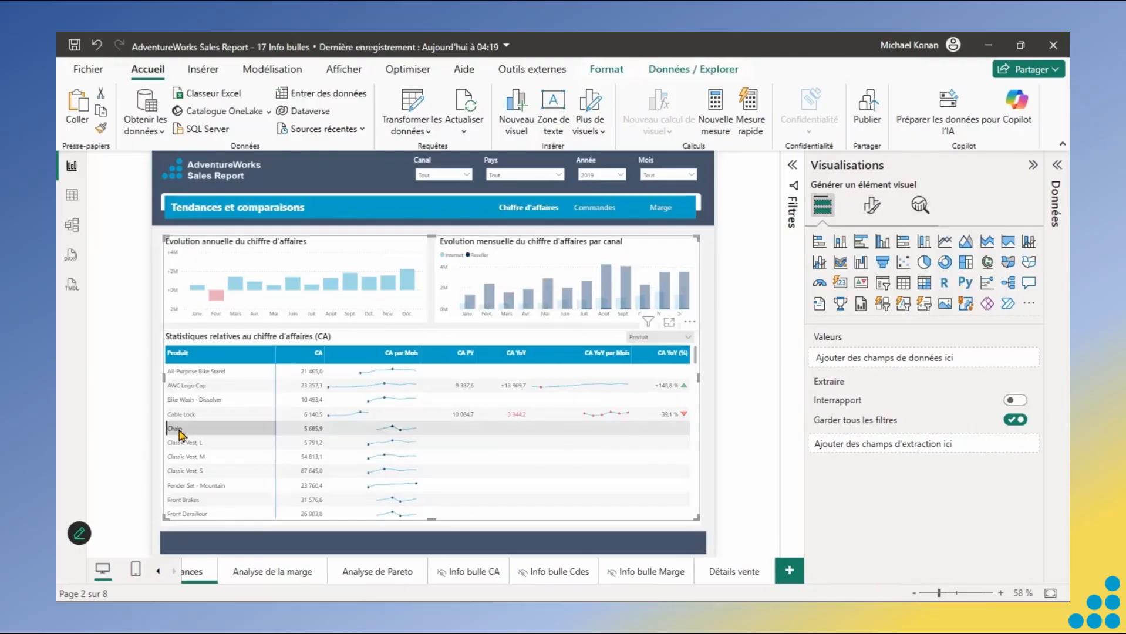
click(180, 434)
click(179, 434)
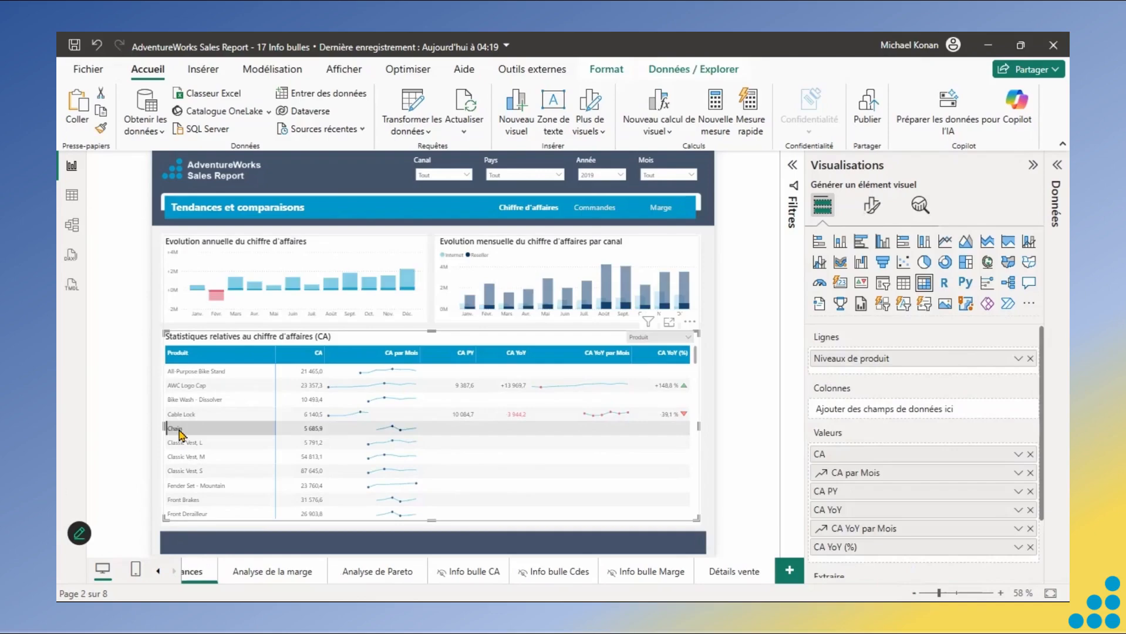
right_click(179, 434)
mouse_move(272, 317)
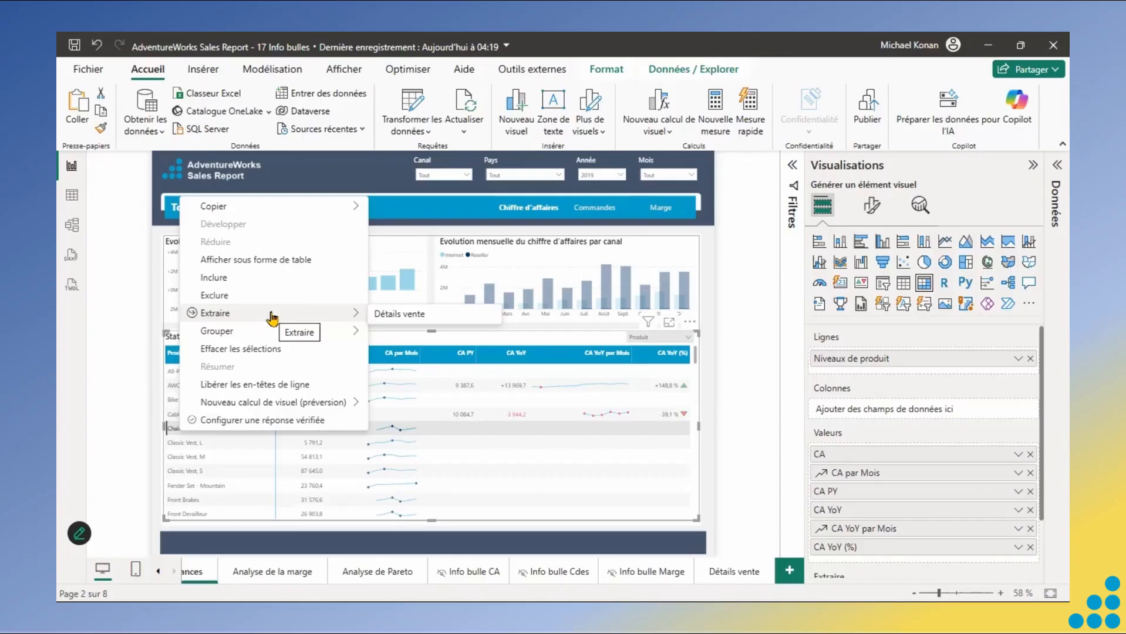
click(379, 317)
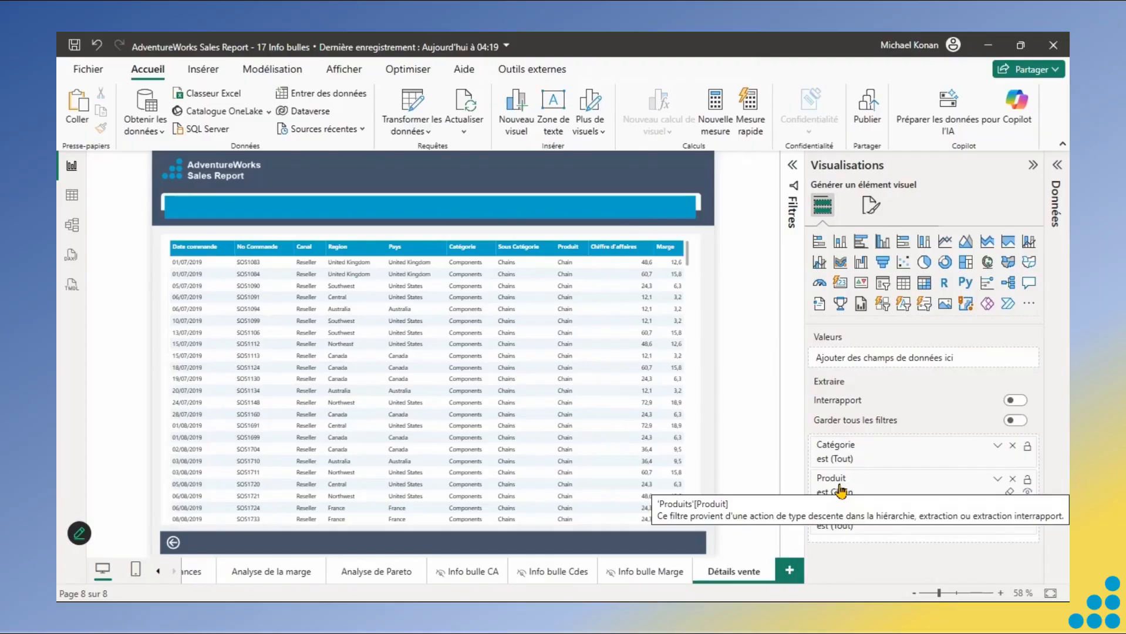
Enable a title on the sales detail table with the text Détail des ventes.
click(690, 329)
click(871, 205)
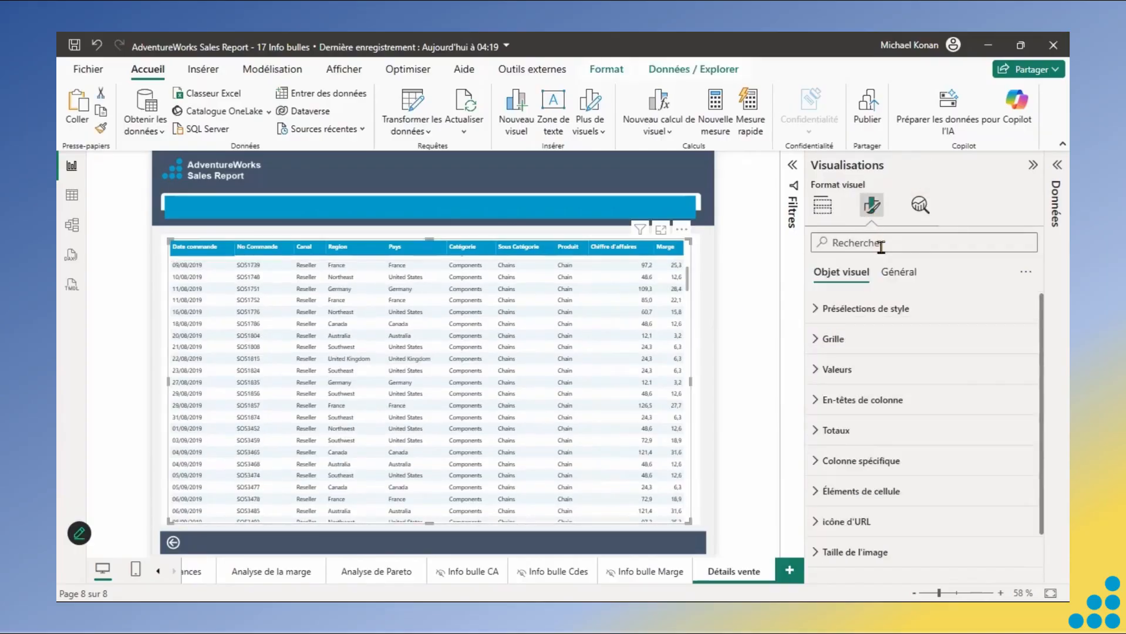
click(903, 282)
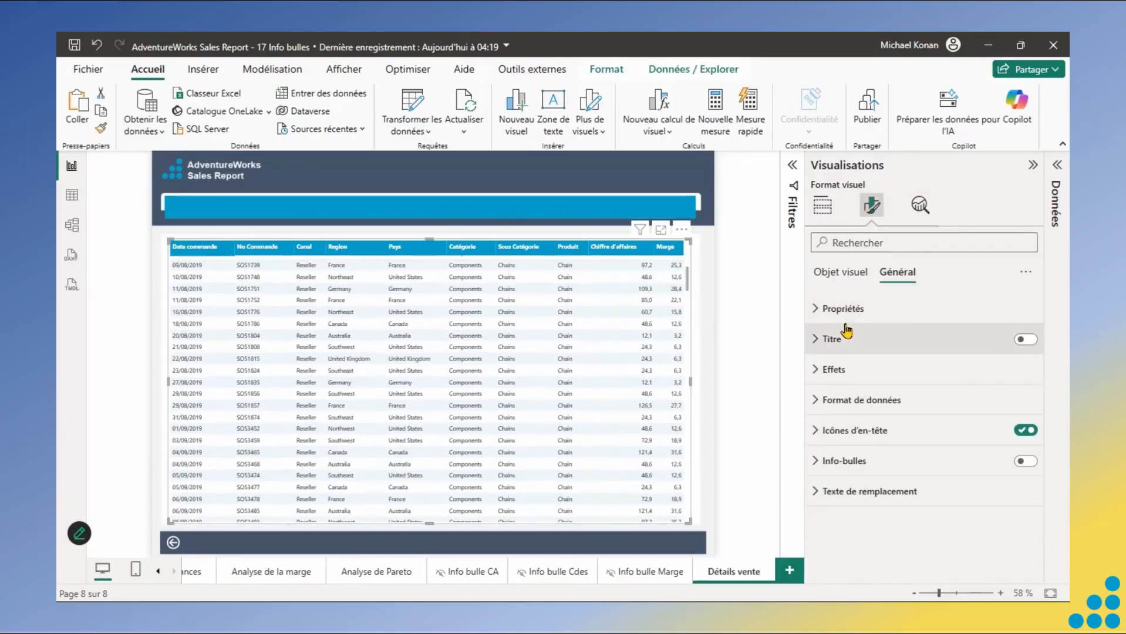
click(1022, 344)
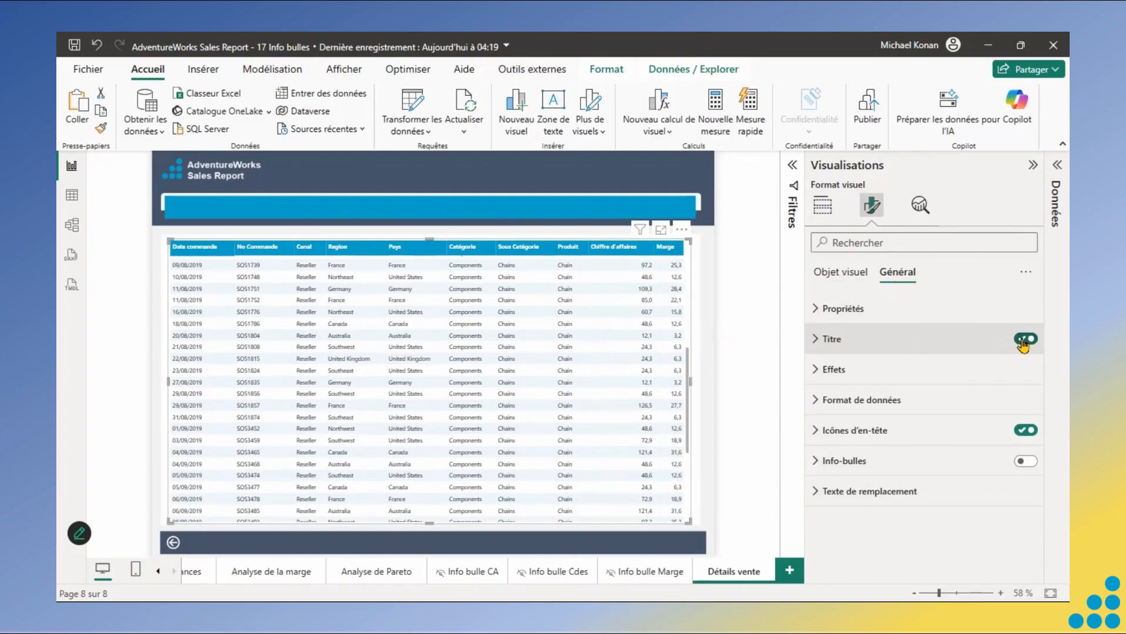
click(819, 338)
click(842, 407)
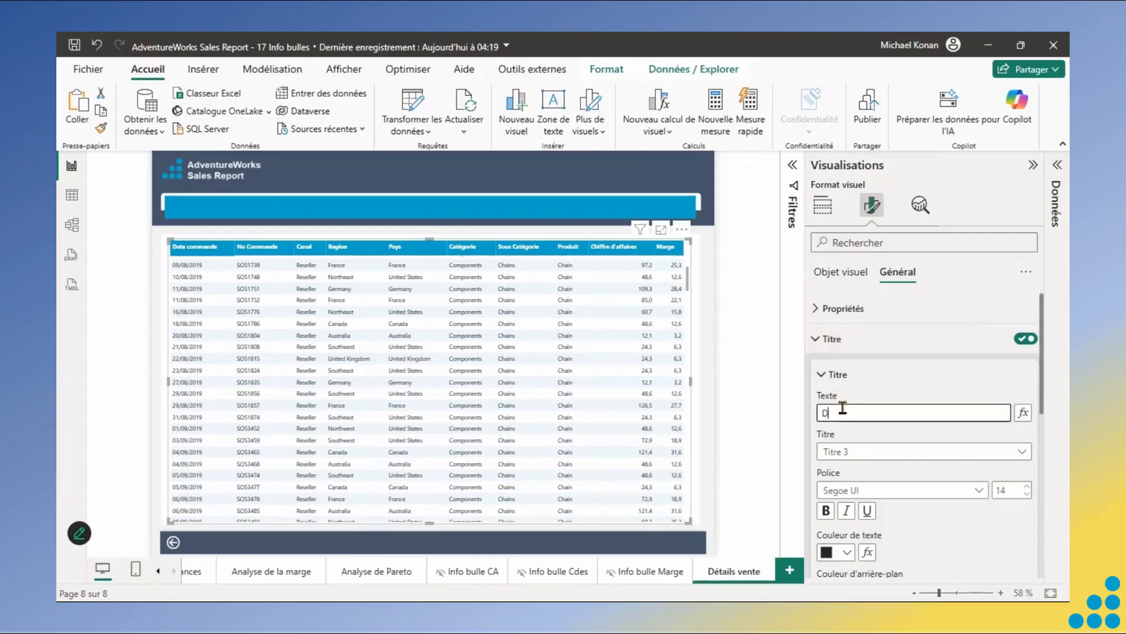
text(Détails des )
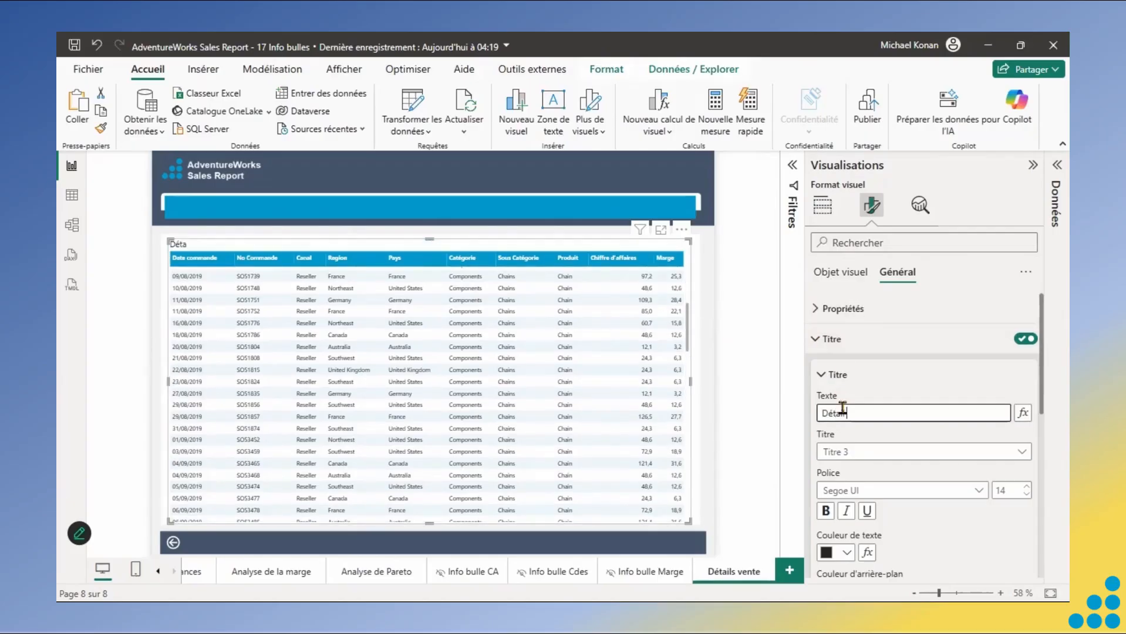
text(ventes)
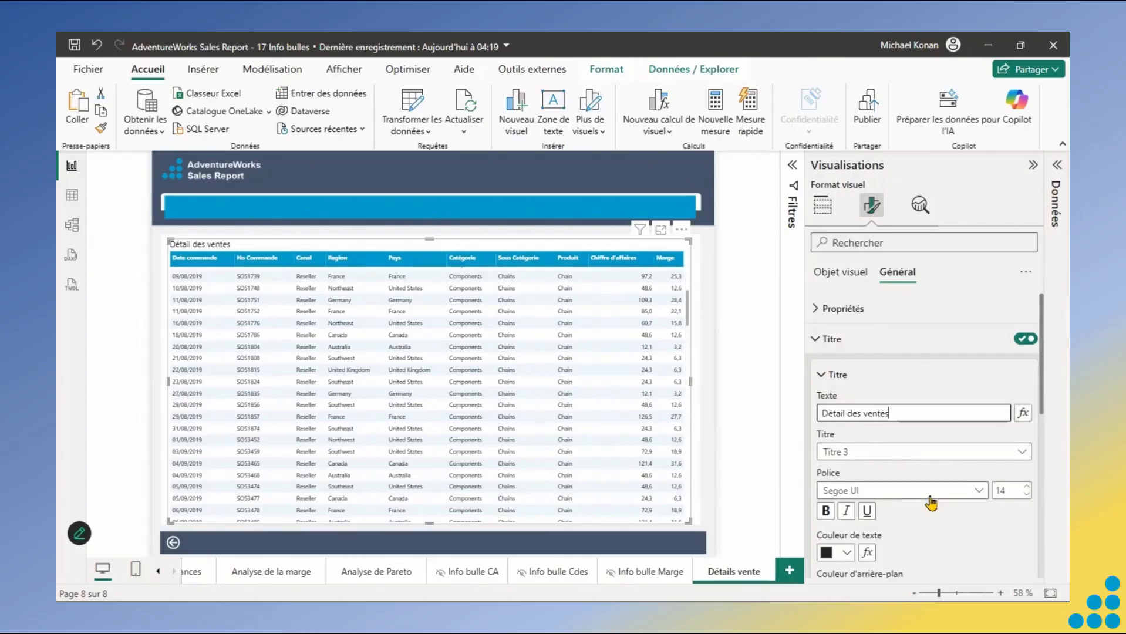
Set the font of the sales detail table's title to Segoe UI Semibold.
click(972, 494)
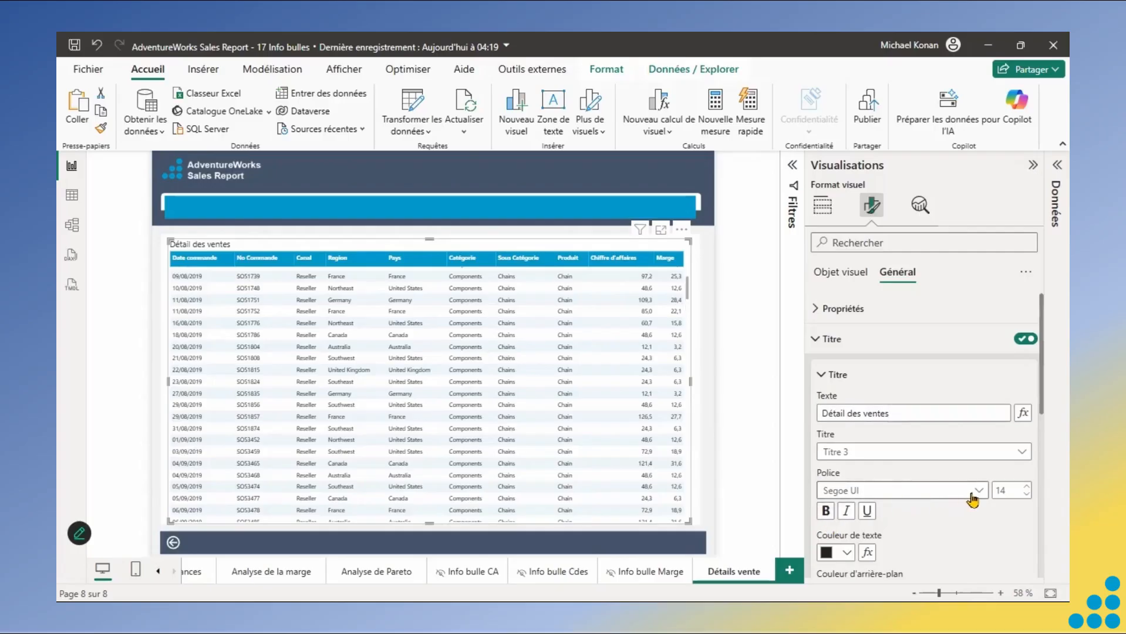
click(978, 494)
click(984, 494)
click(985, 494)
click(907, 405)
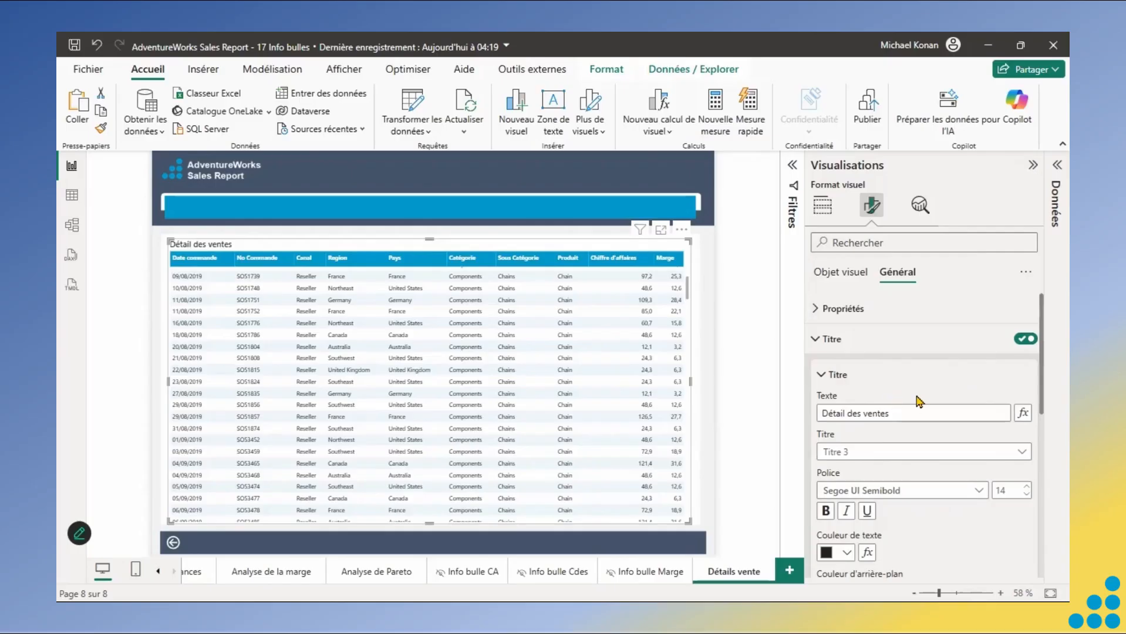
Enable the divider below the table's title, set the space between label and value to 10 px, and deselect the table.
drag(1044, 392, 1046, 500)
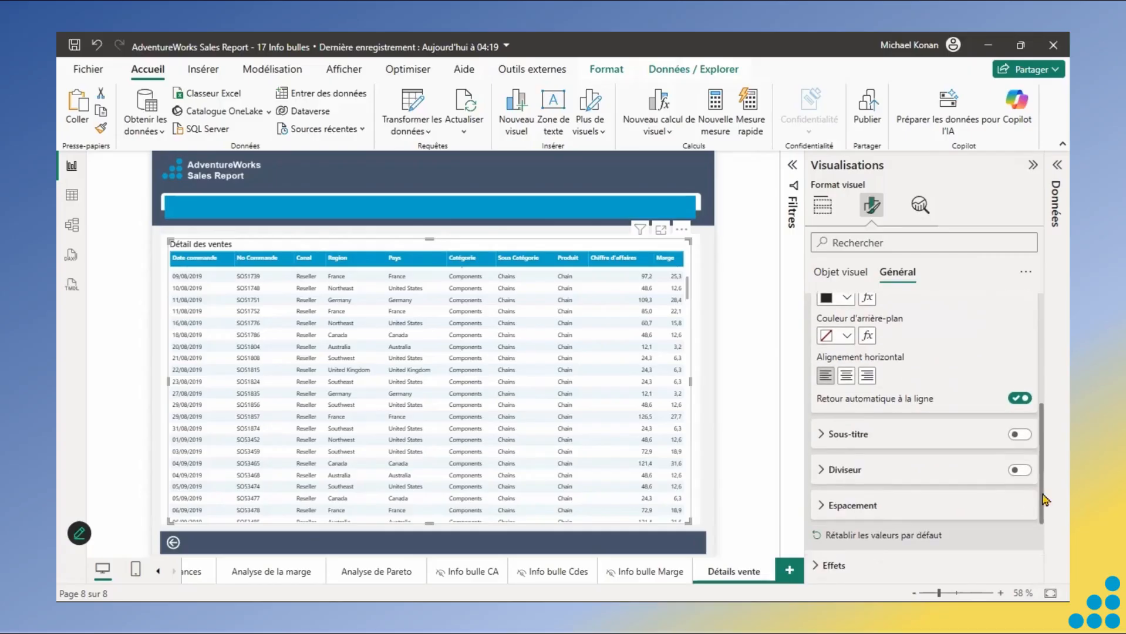
click(1018, 471)
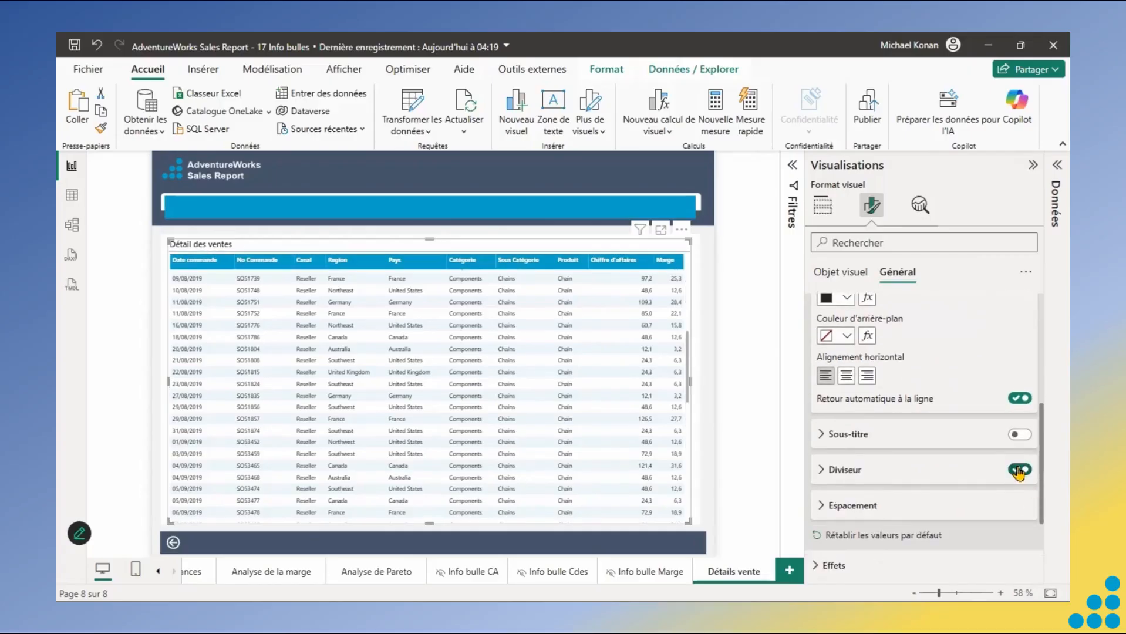
click(824, 506)
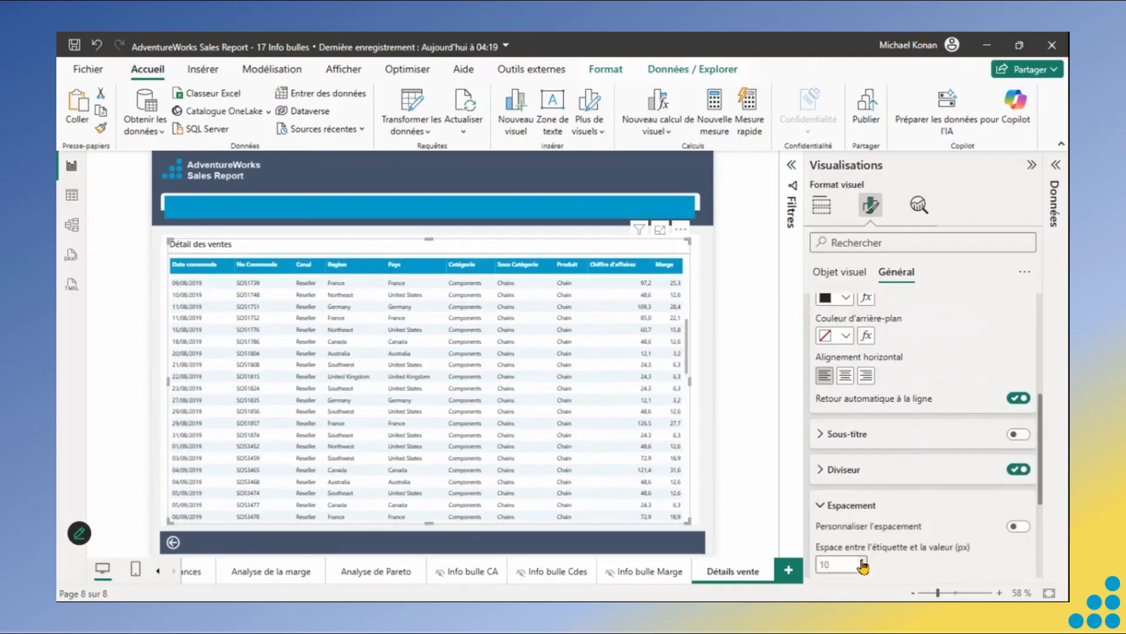
click(709, 430)
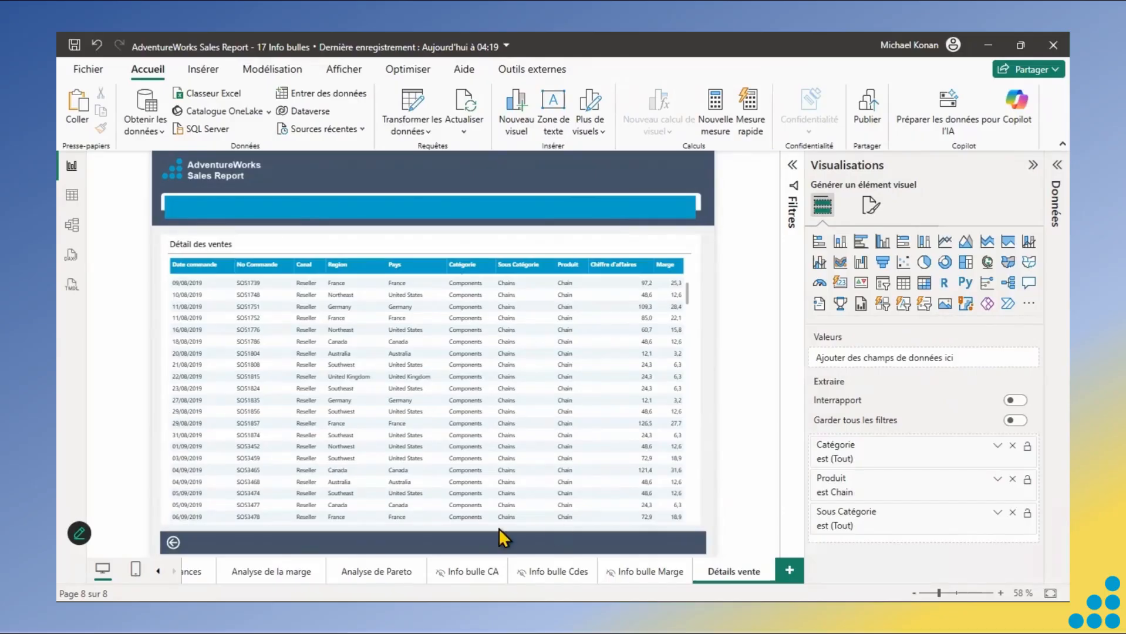
Copy the Canal, Pays, Année and Mois slicers from Analyse de Pareto onto Détails vente, synchronised with the originals.
click(390, 574)
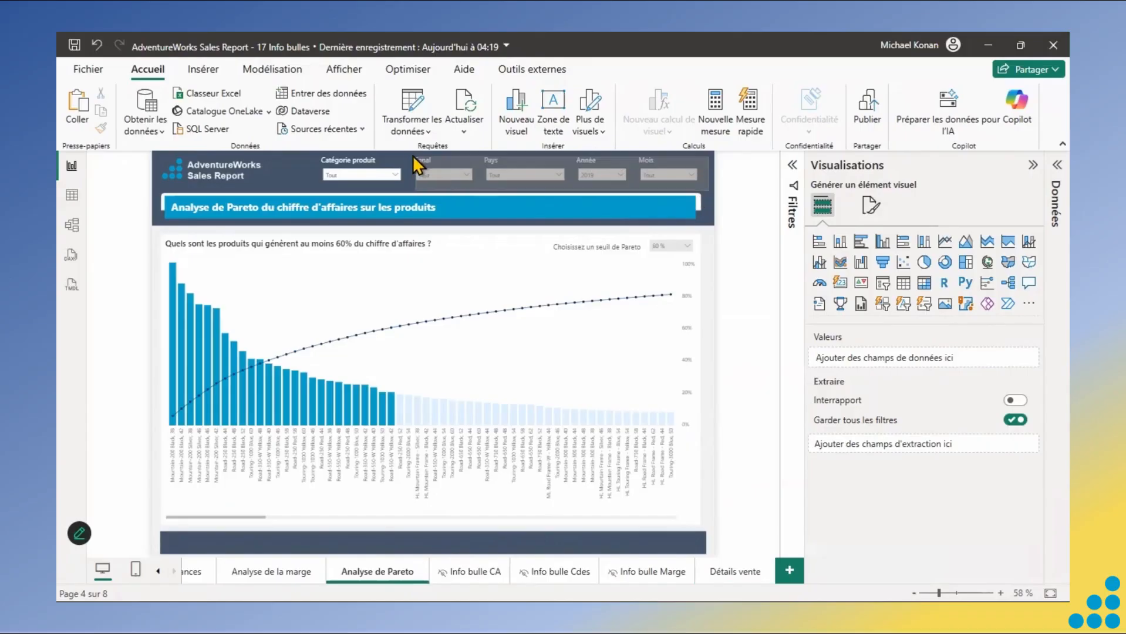
drag(719, 206, 399, 143)
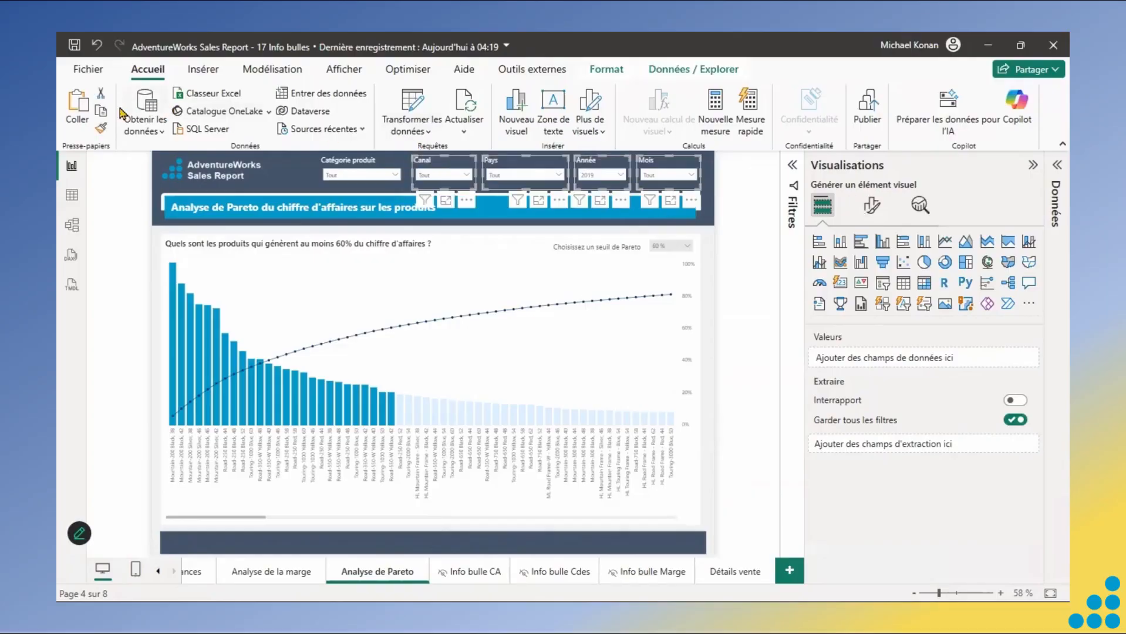
click(716, 572)
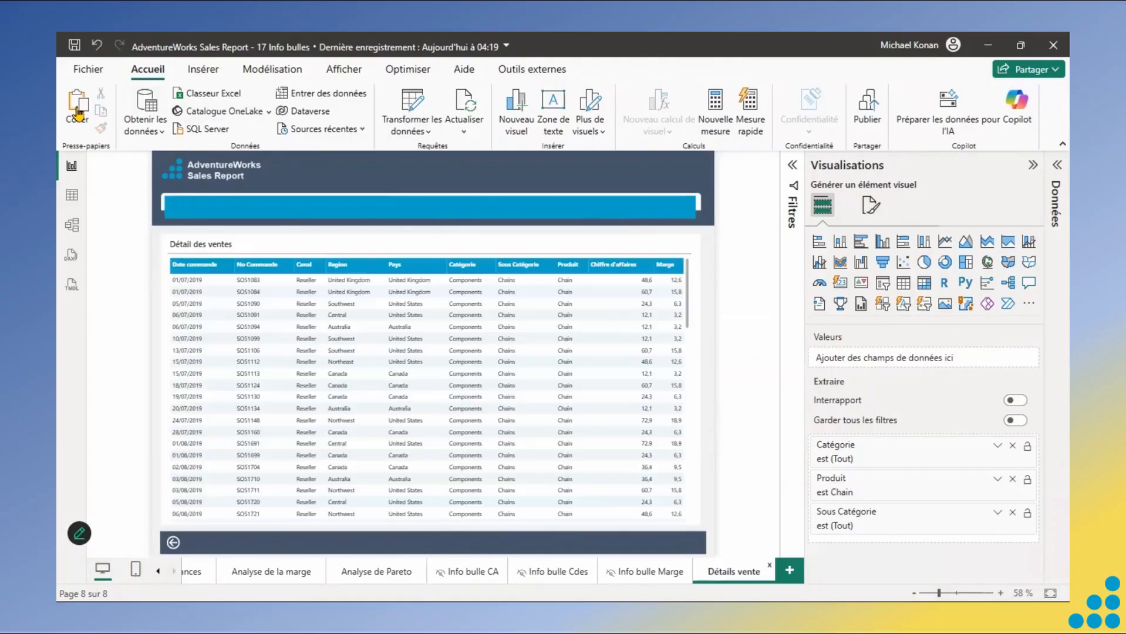
click(78, 112)
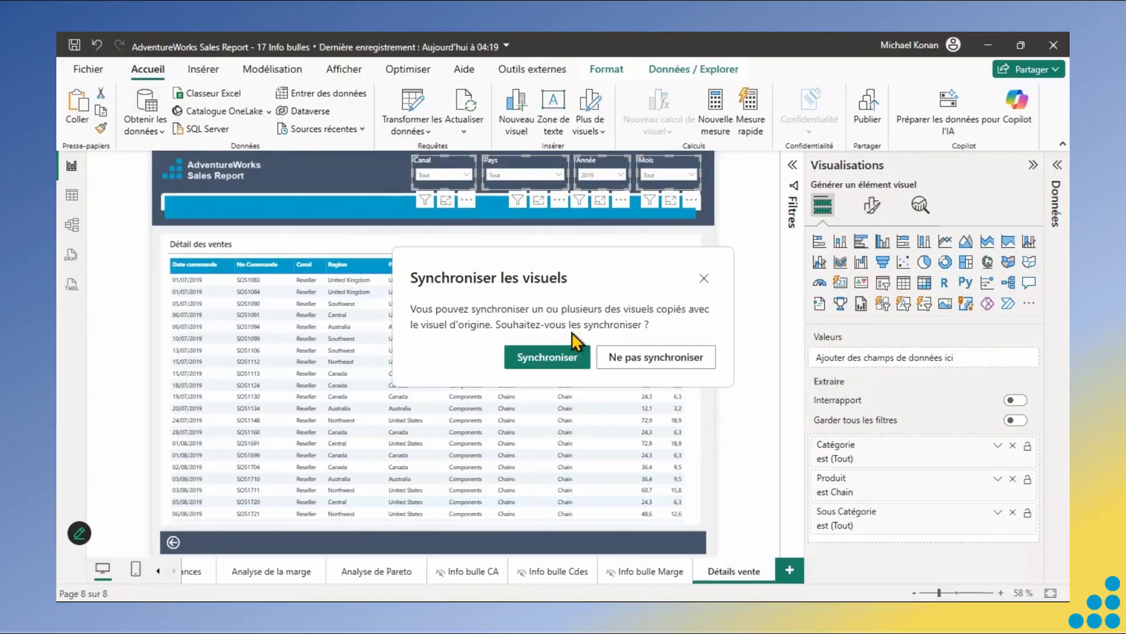
click(572, 360)
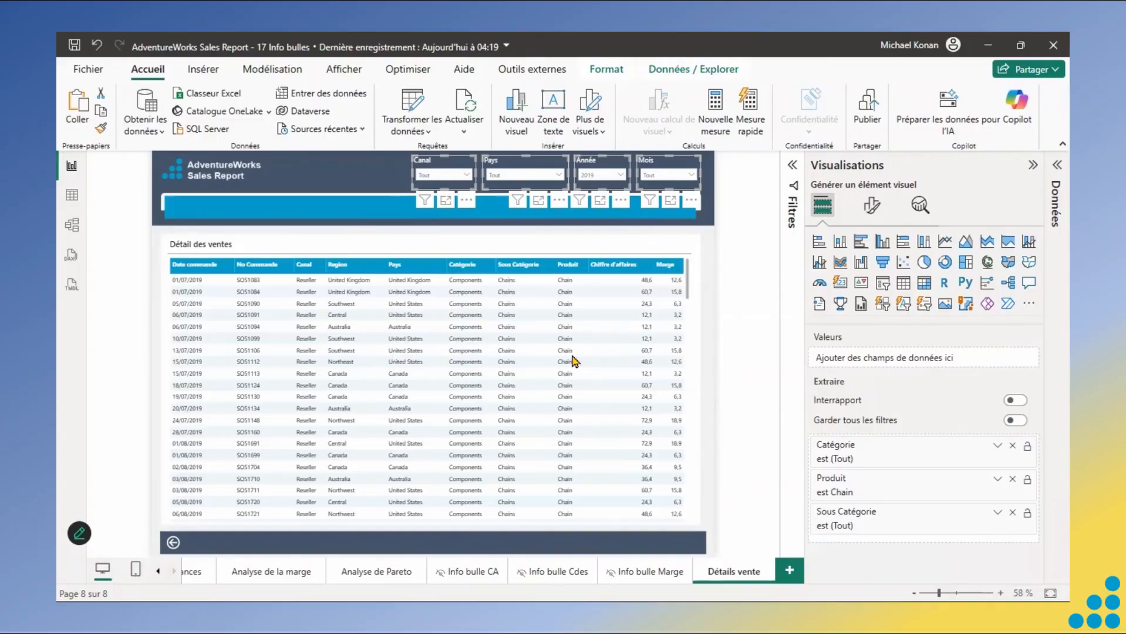
Hide the Détails vente page and deselect the pasted slicers.
right_click(730, 578)
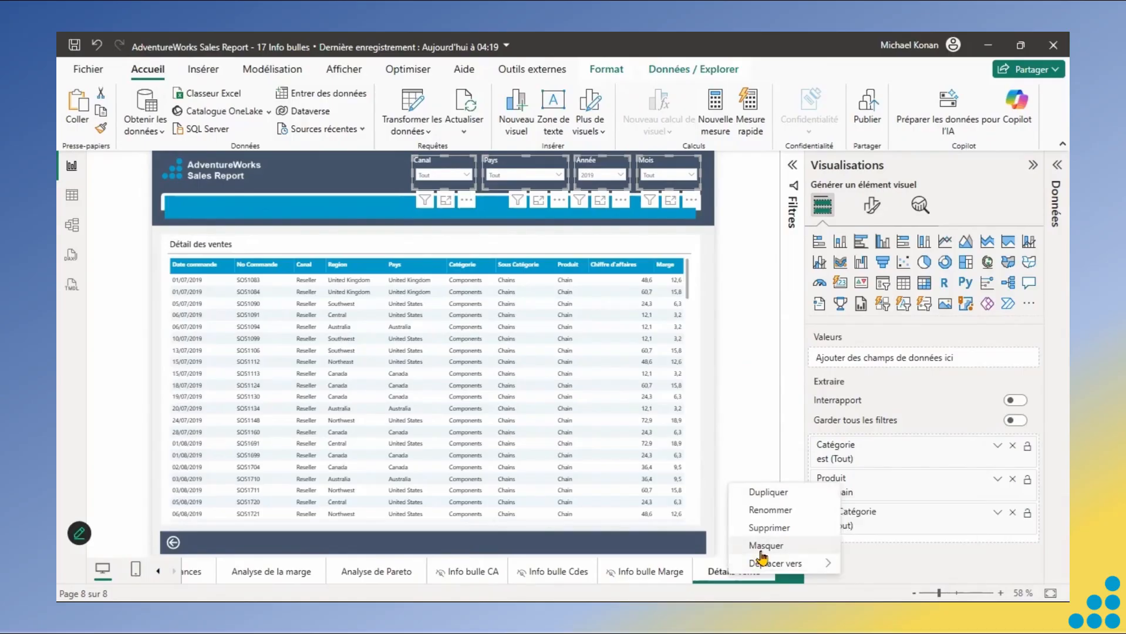
click(760, 551)
click(741, 302)
Delete the Année and Mois slicers and place a copy of the Pays slicer in the freed header space.
click(605, 179)
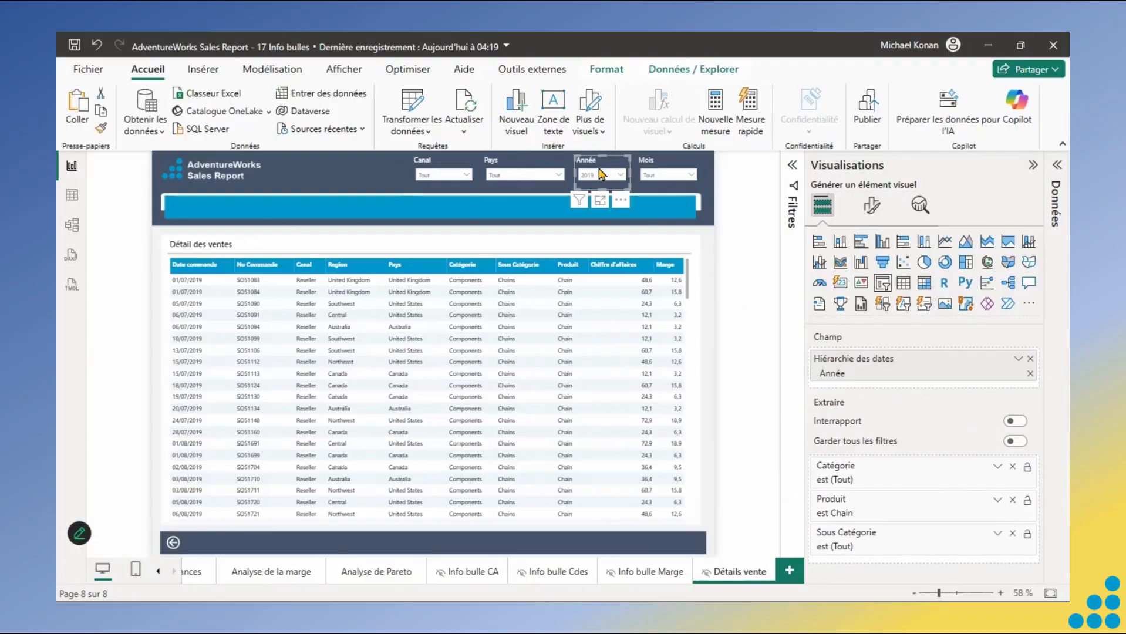
ctrl+click(656, 173)
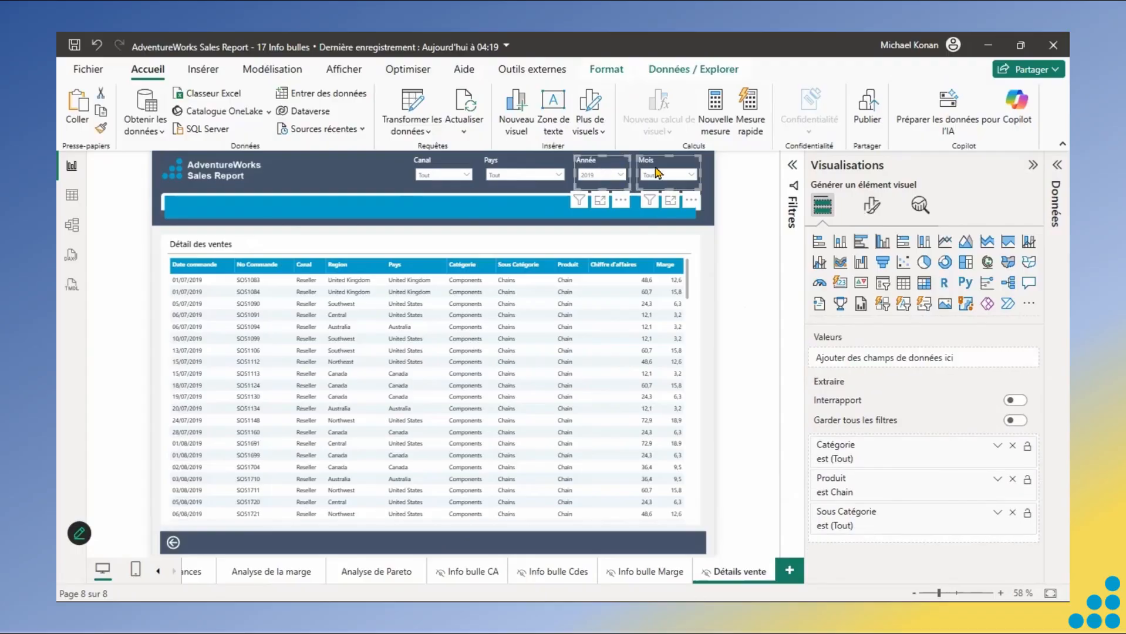
click(525, 171)
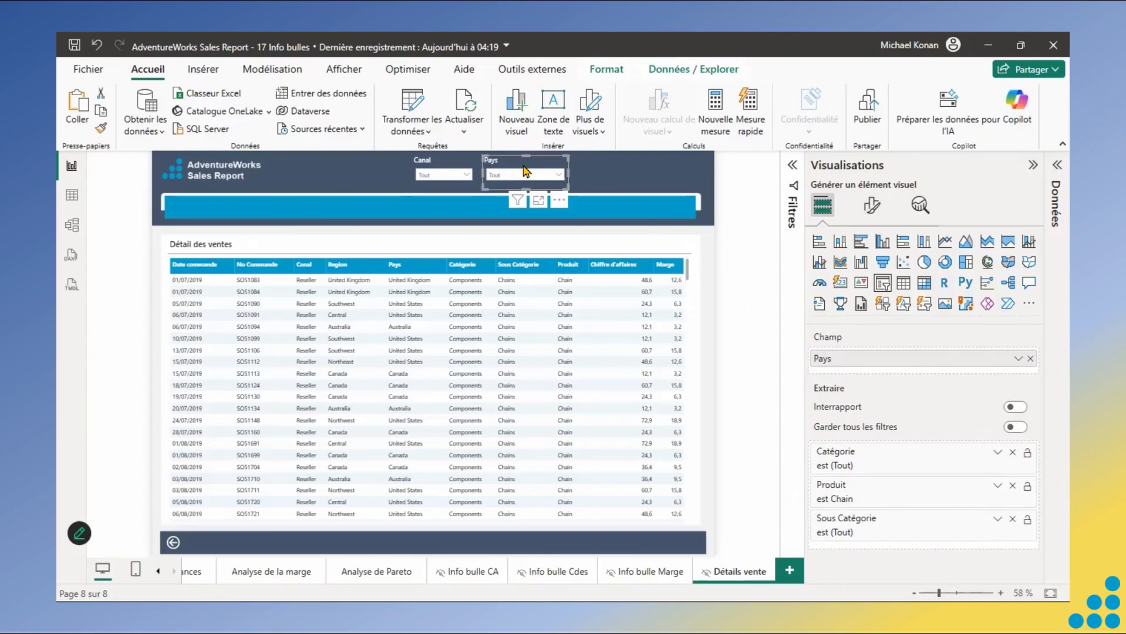
click(71, 112)
drag(587, 169, 608, 167)
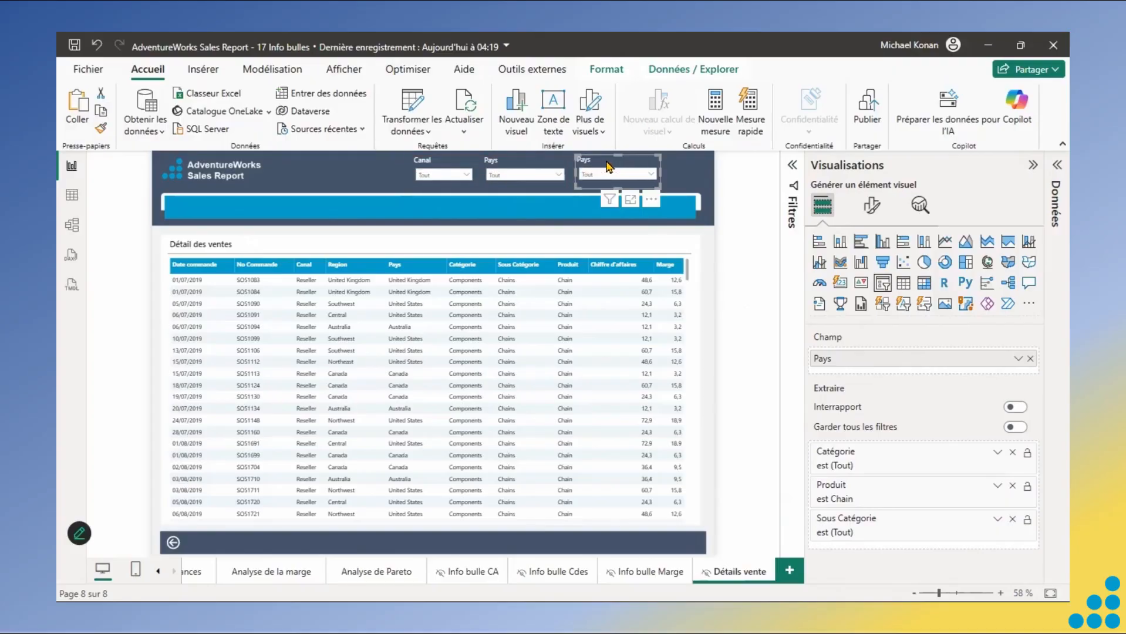
Replace the copied slicer's Pays field with only the Date level of the Calendrier table's Hiérarchie des dates.
click(1031, 358)
click(1056, 363)
text(date)
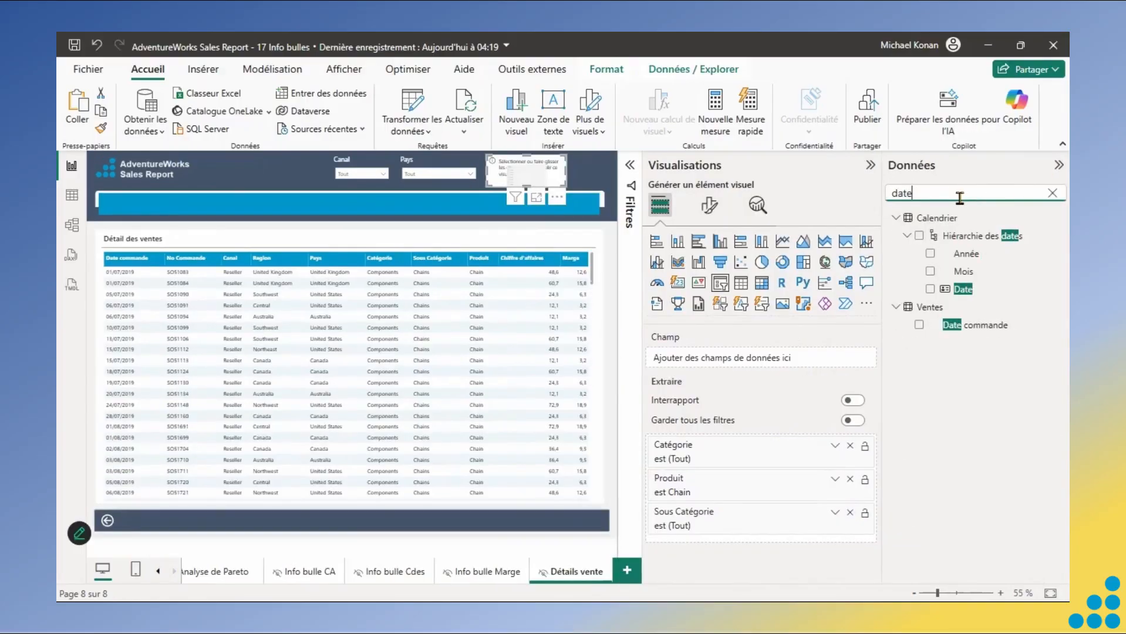
click(931, 289)
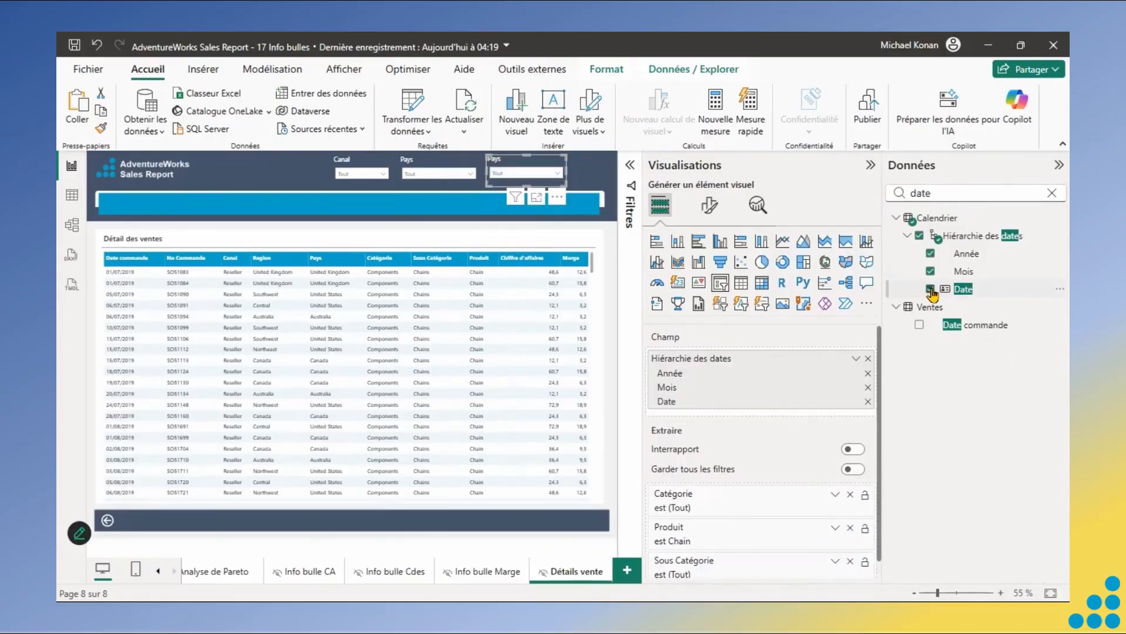
click(711, 207)
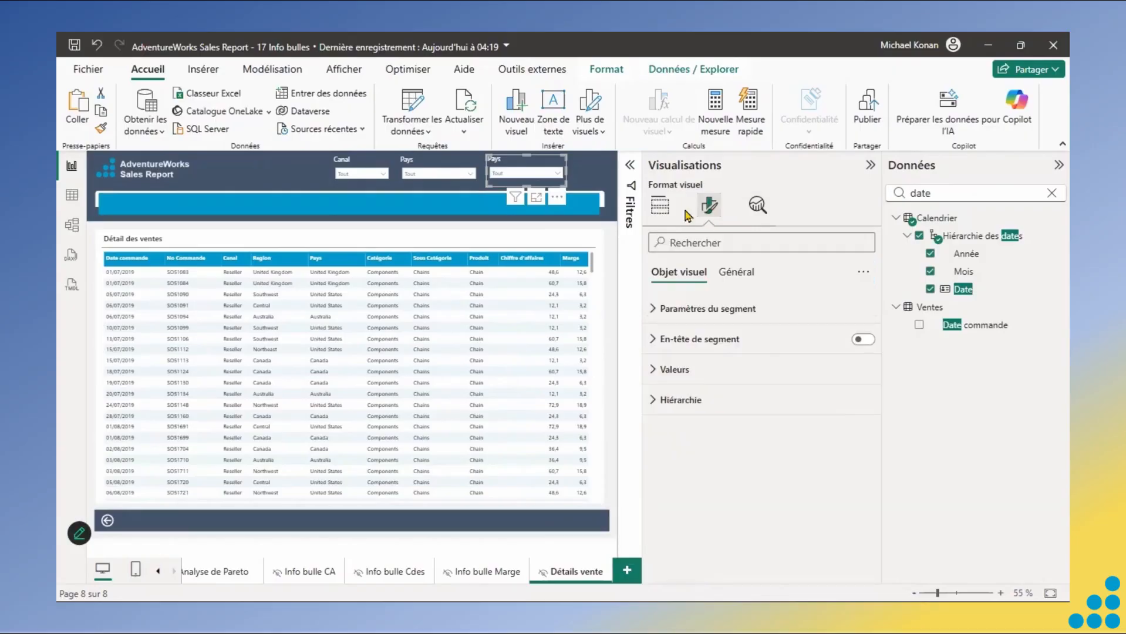
click(660, 205)
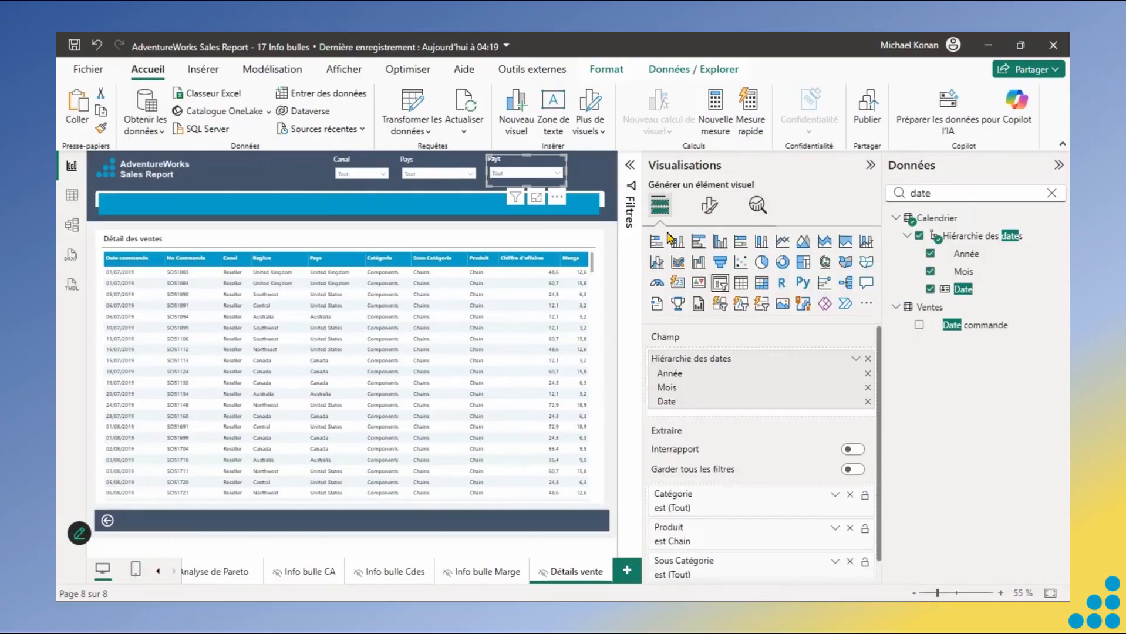
click(867, 374)
click(868, 374)
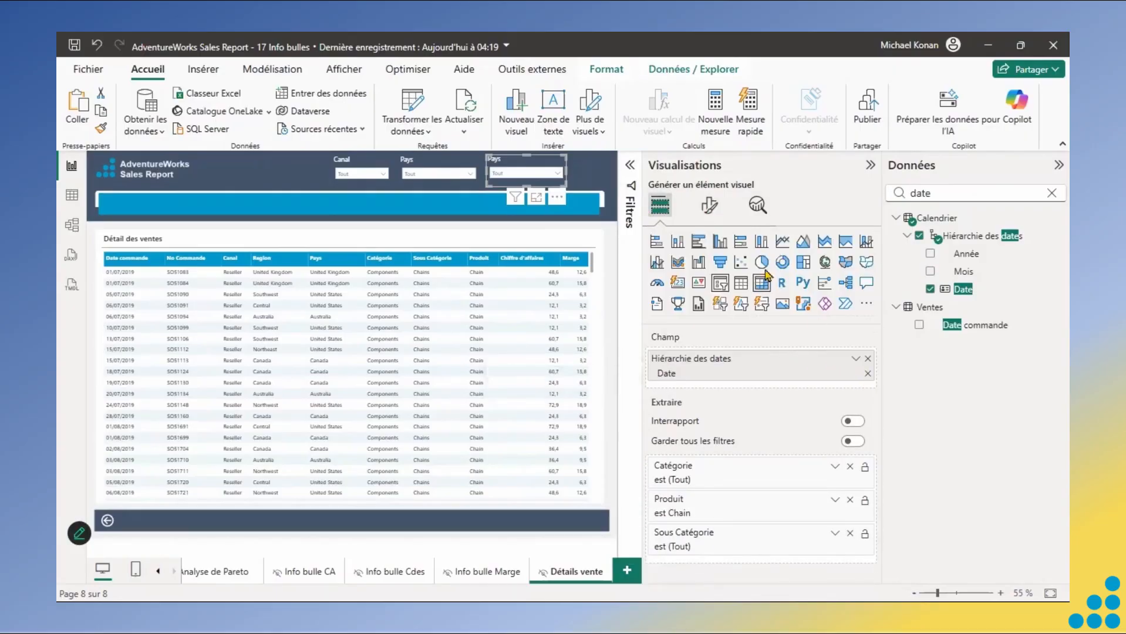
Change the date slicer's title text to Période de vente.
click(711, 207)
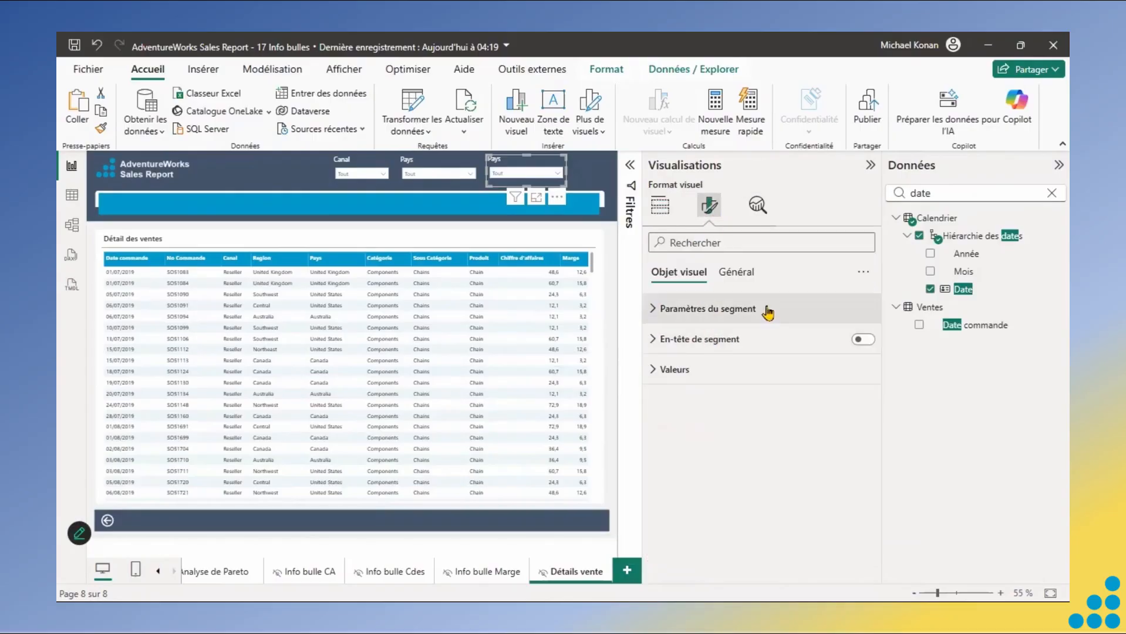
click(736, 274)
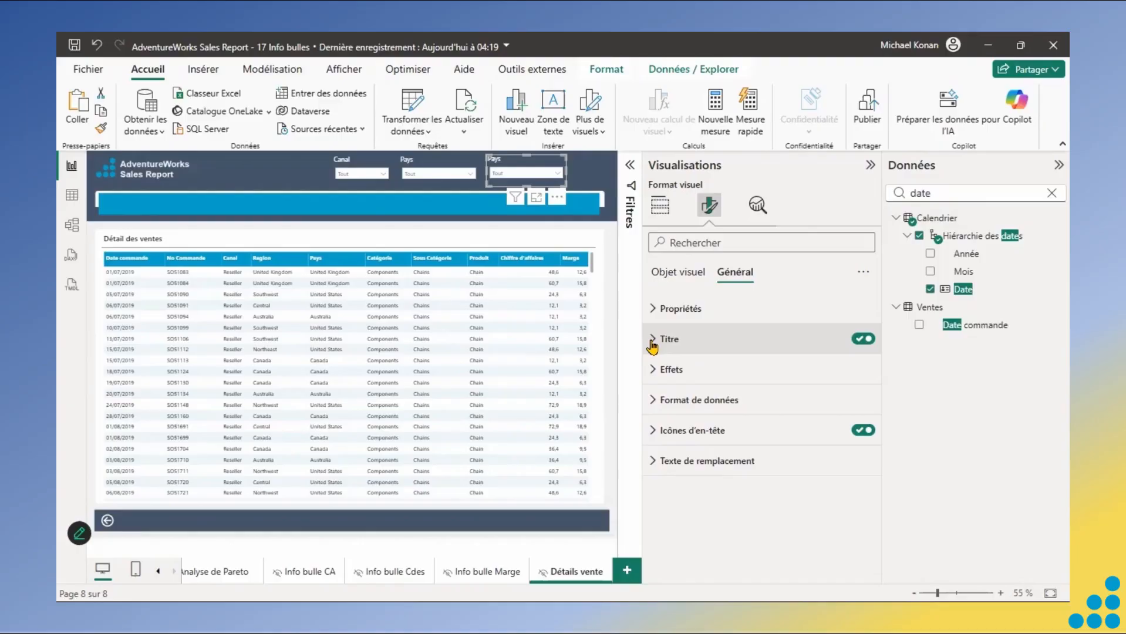
click(660, 339)
click(690, 414)
key(ctrl+a)
text(Pe)
text(riode de vente)
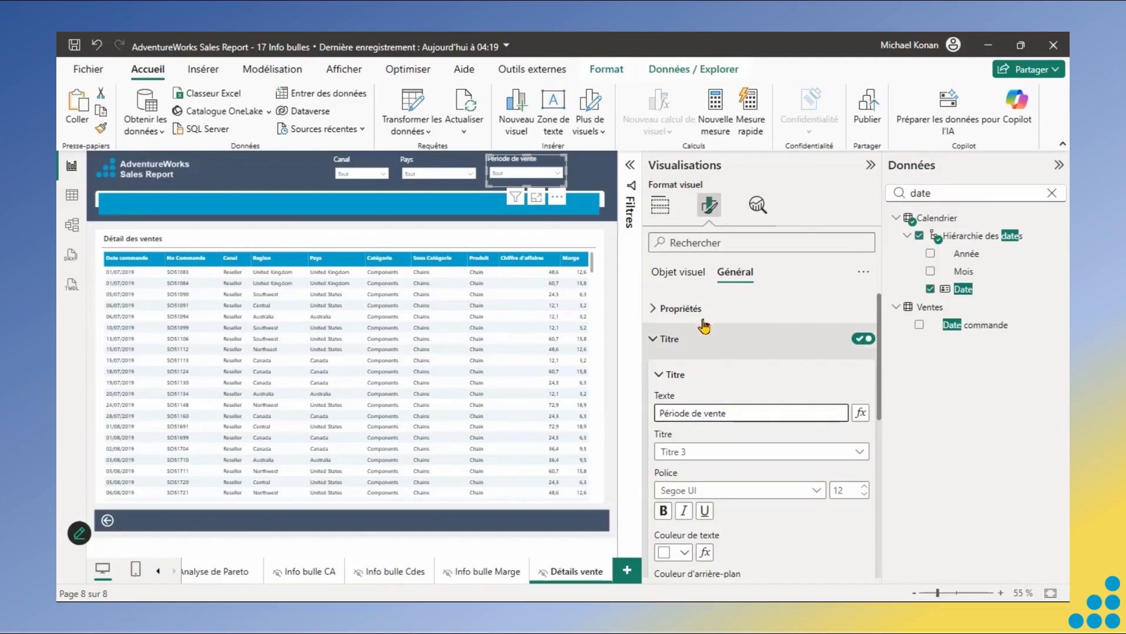
Set the Période de vente slicer's style to Entre and widen it so both date boxes fit side by side.
click(673, 275)
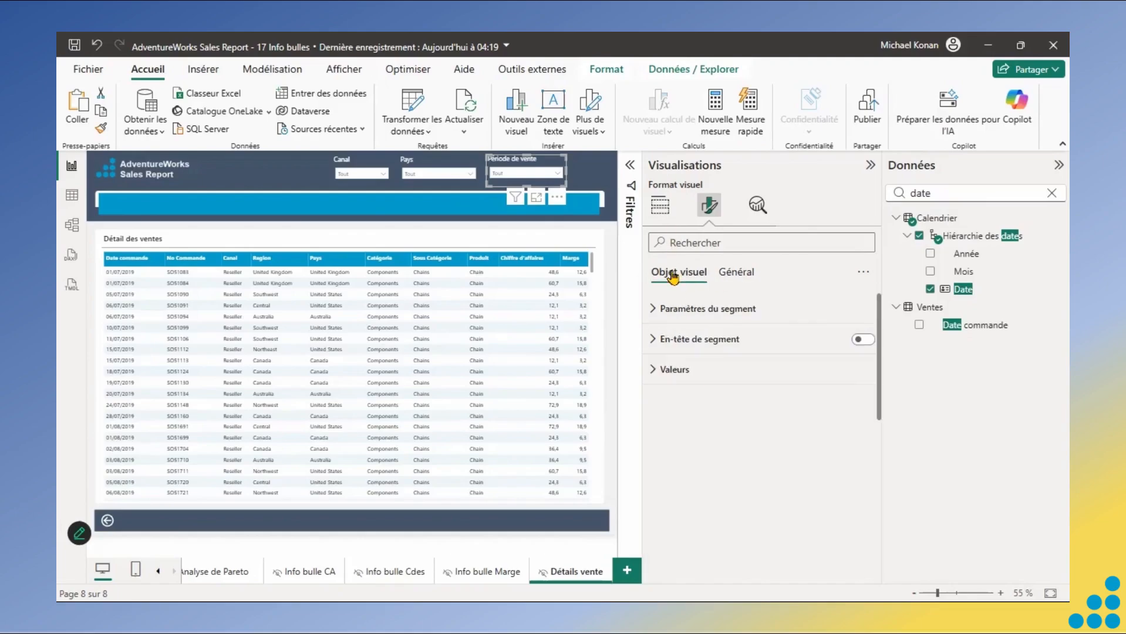
click(660, 310)
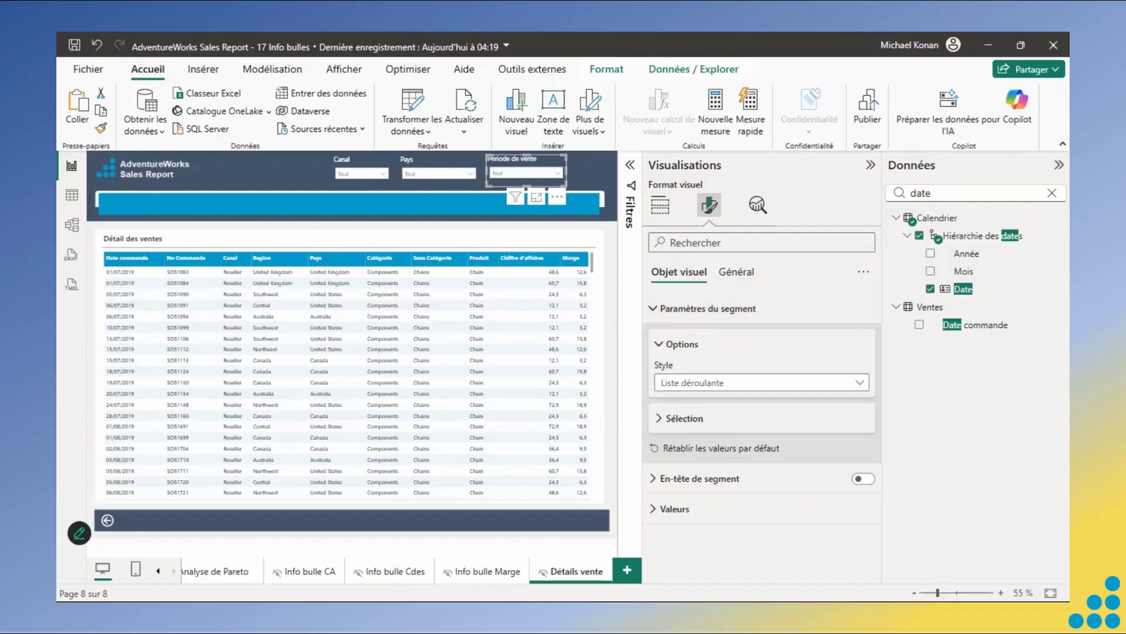
click(1058, 164)
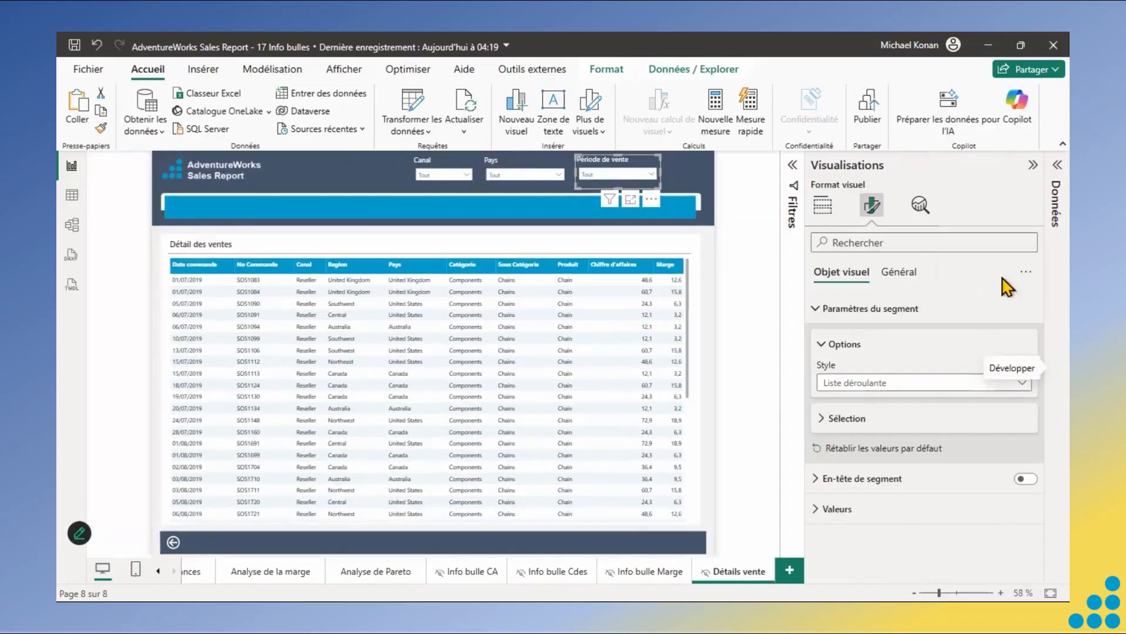
click(1022, 382)
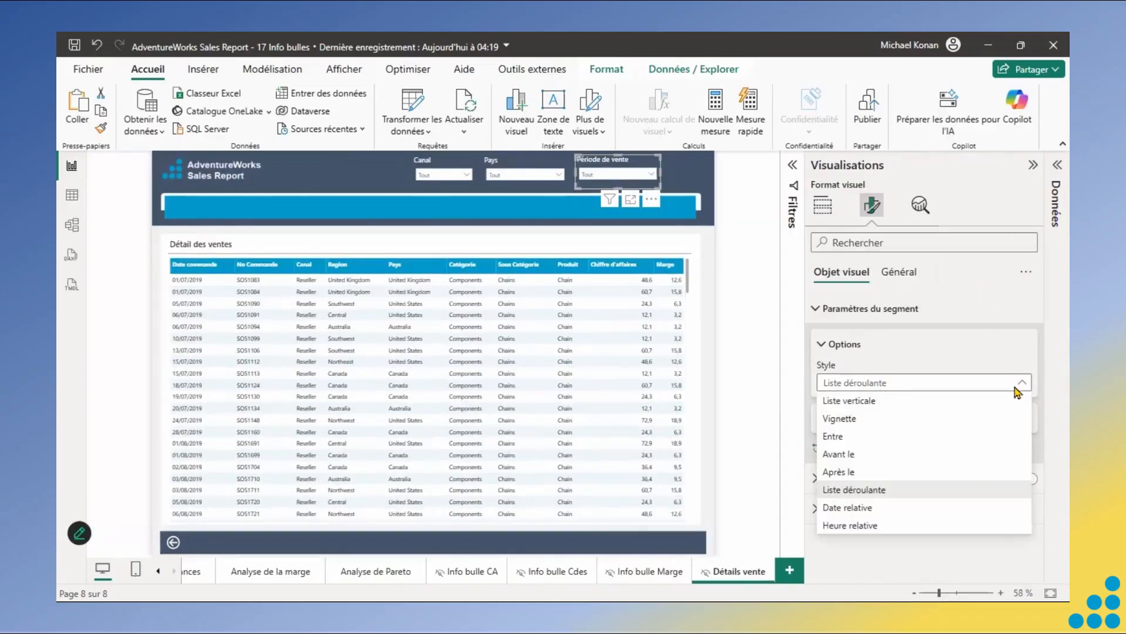
click(850, 438)
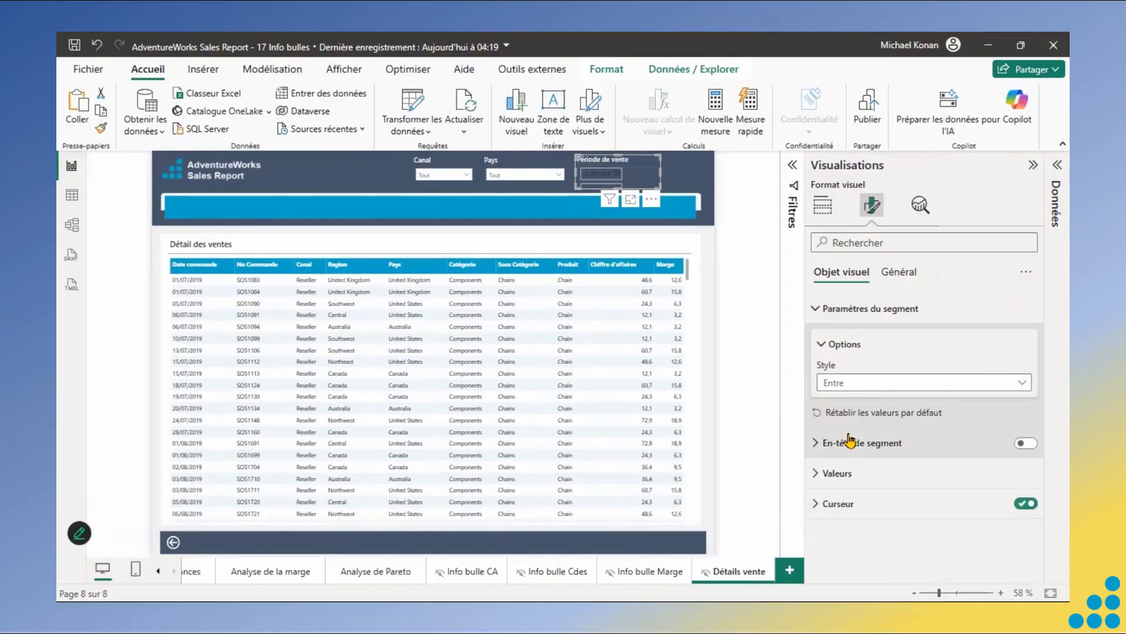
drag(660, 172, 685, 180)
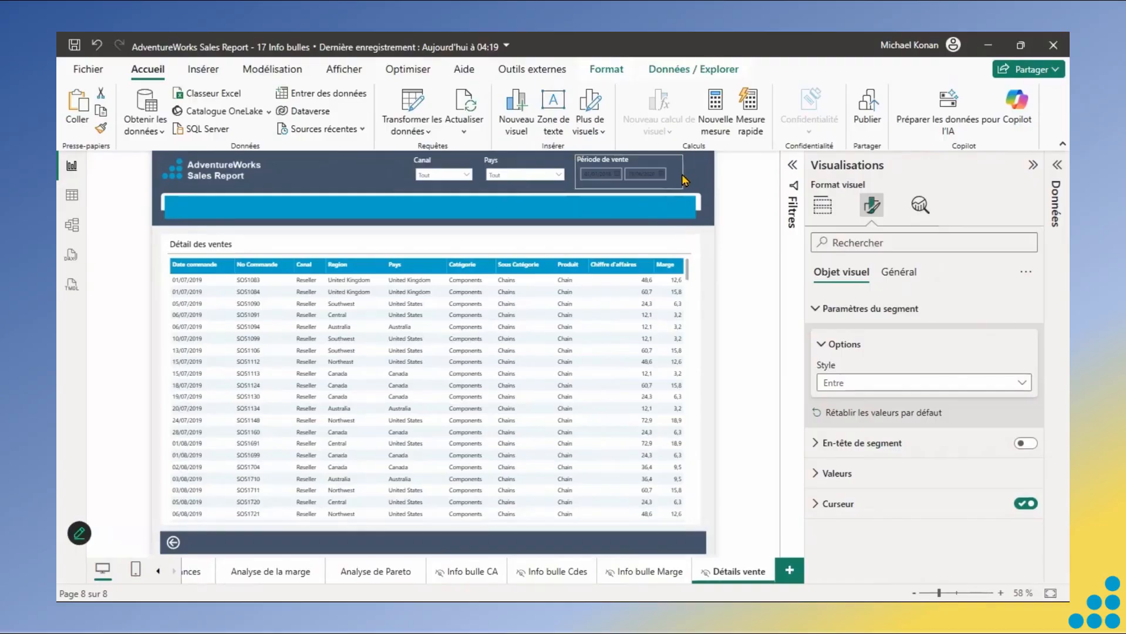
Turn off the range slider (Curseur) of the Période de vente slicer.
click(823, 509)
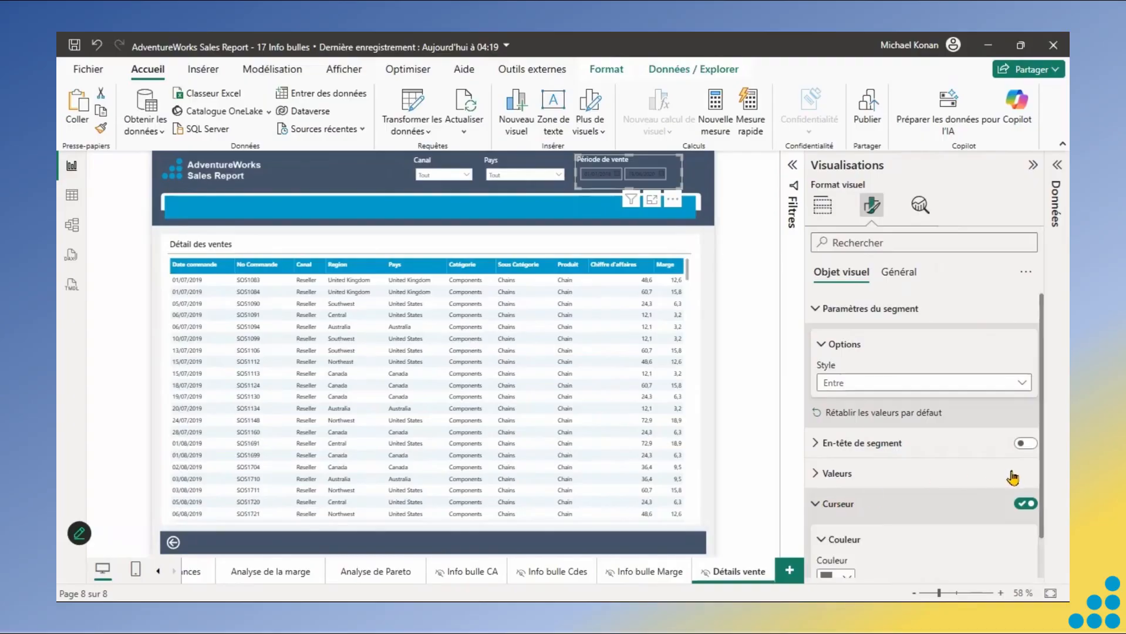
click(814, 475)
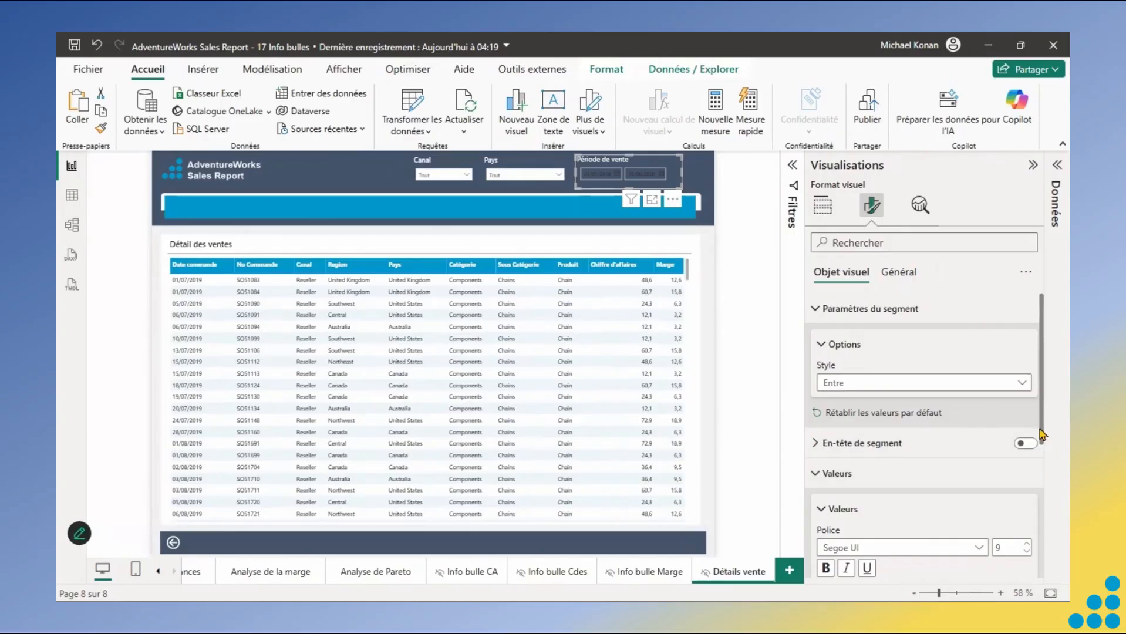
drag(1043, 432, 1036, 552)
click(824, 415)
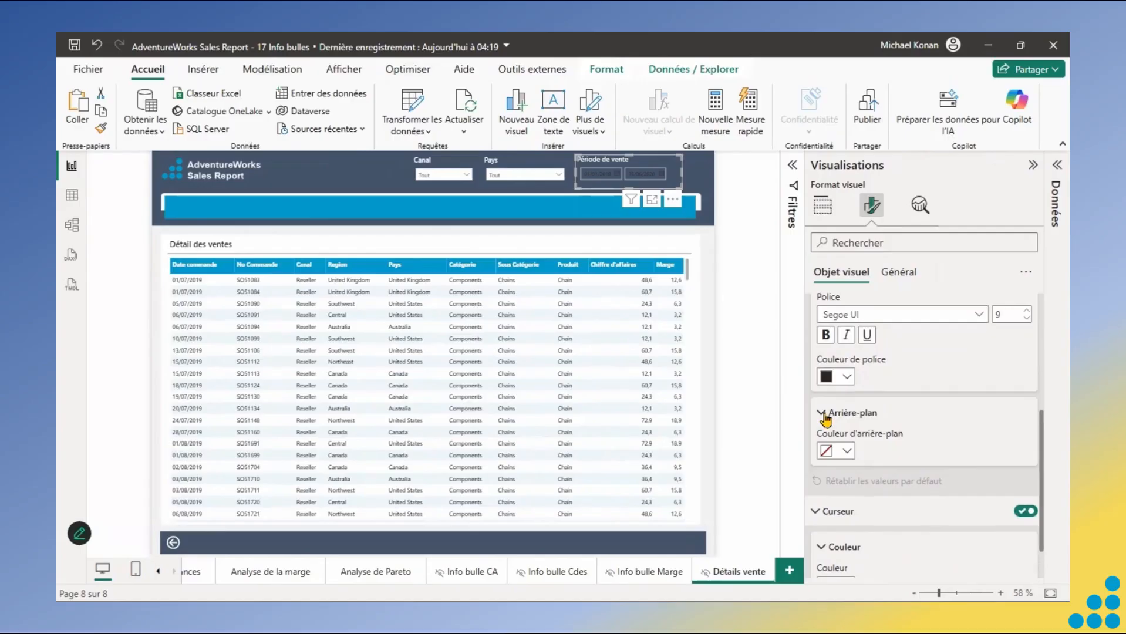
click(823, 414)
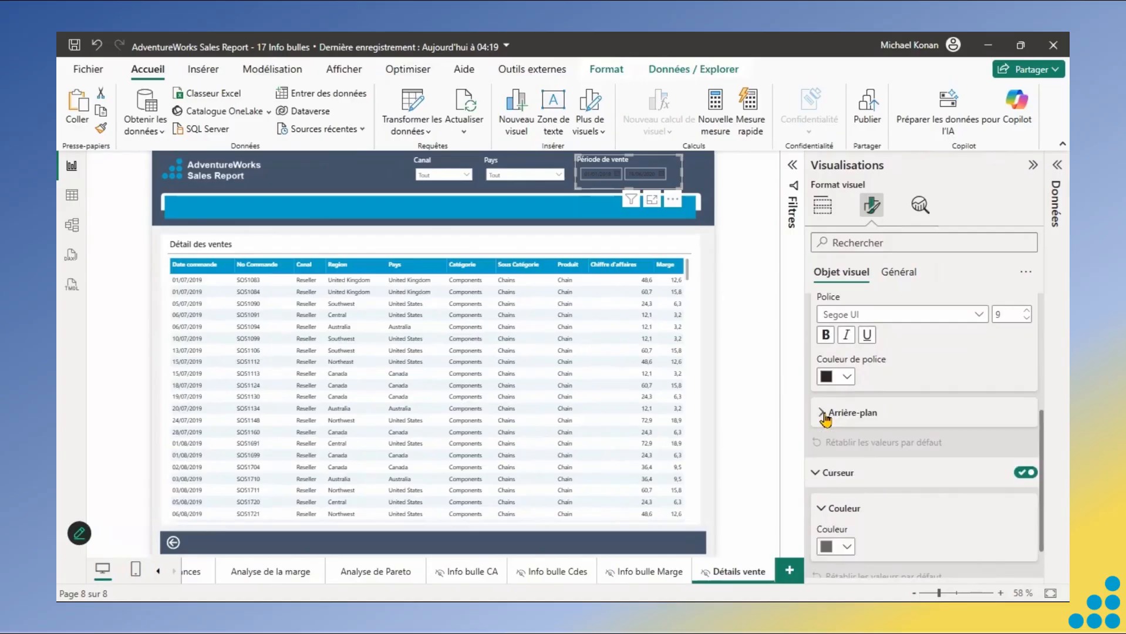
click(1023, 474)
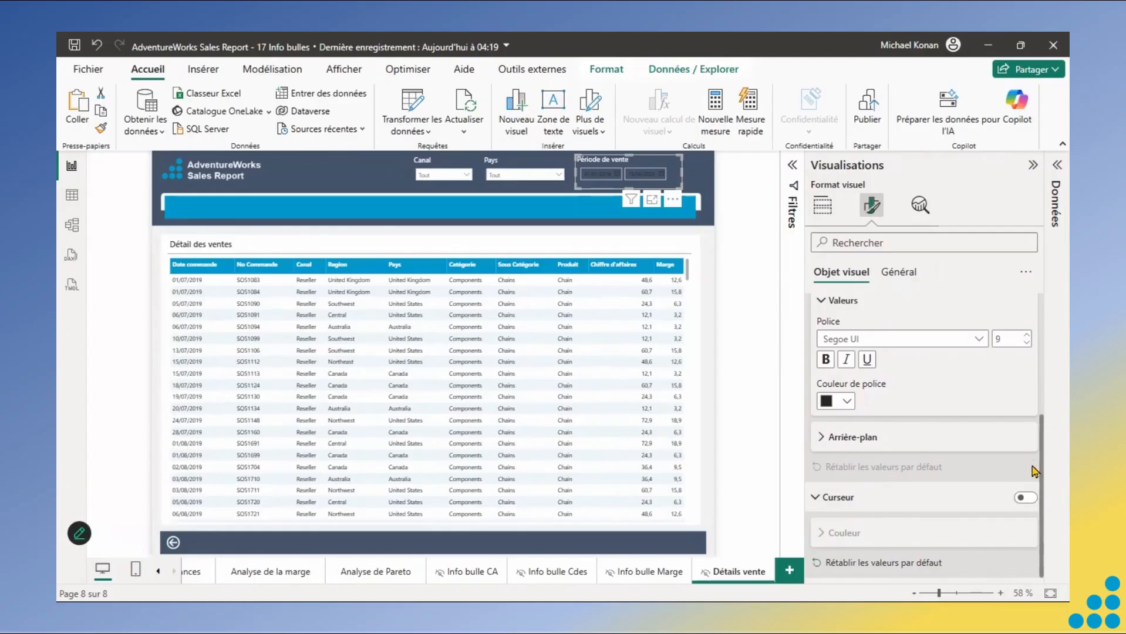
click(1039, 497)
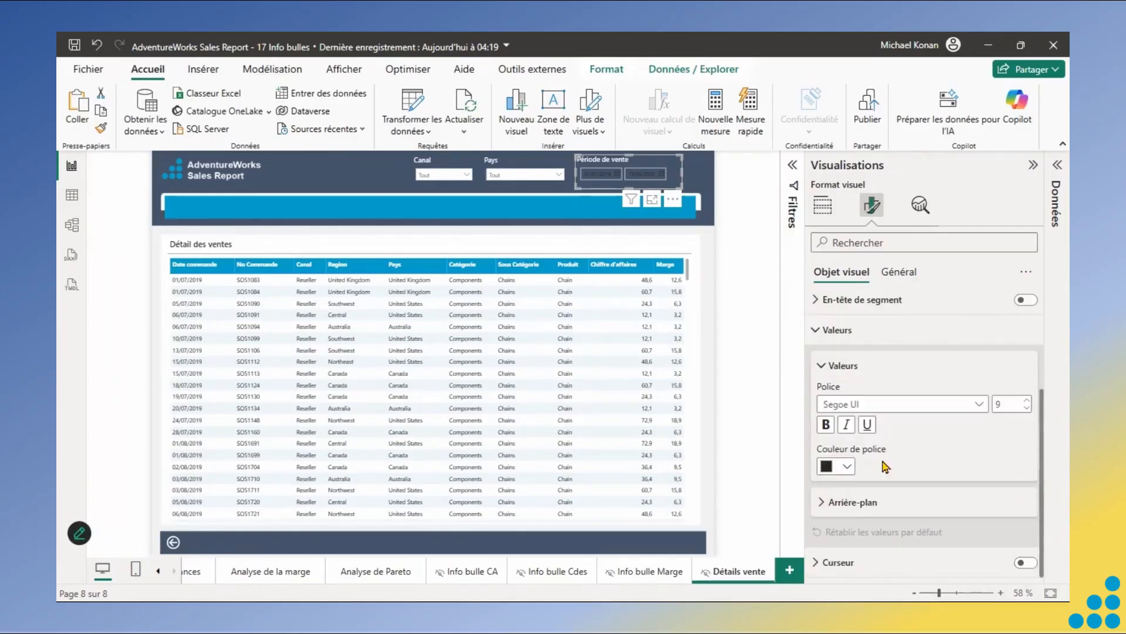
Set the background colour of the Période de vente slicer's values to white.
click(823, 503)
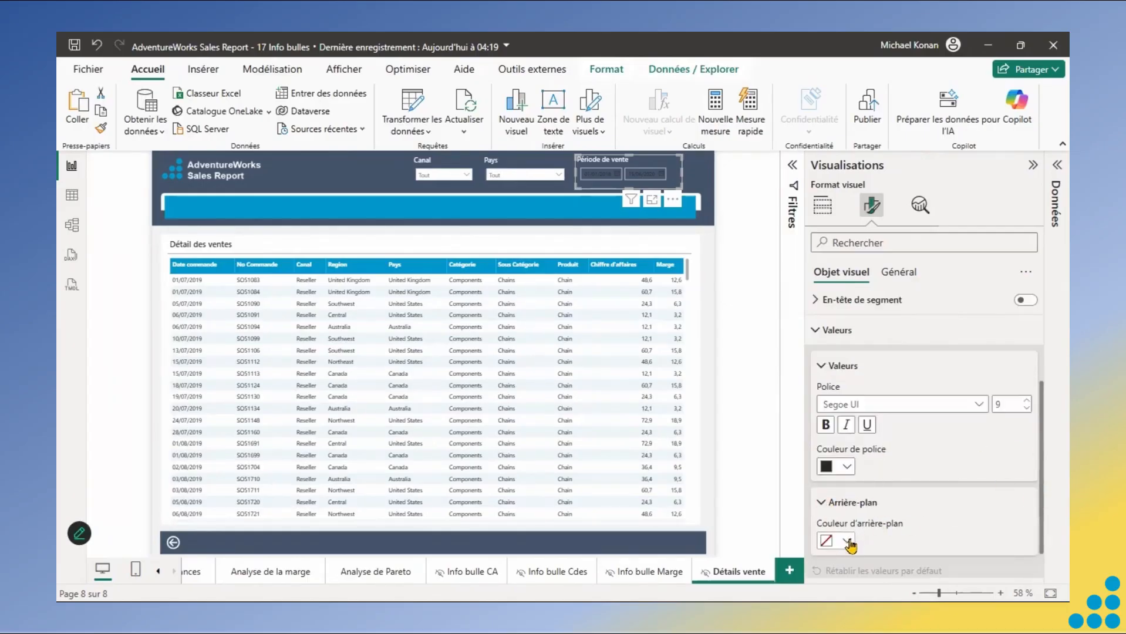
click(846, 542)
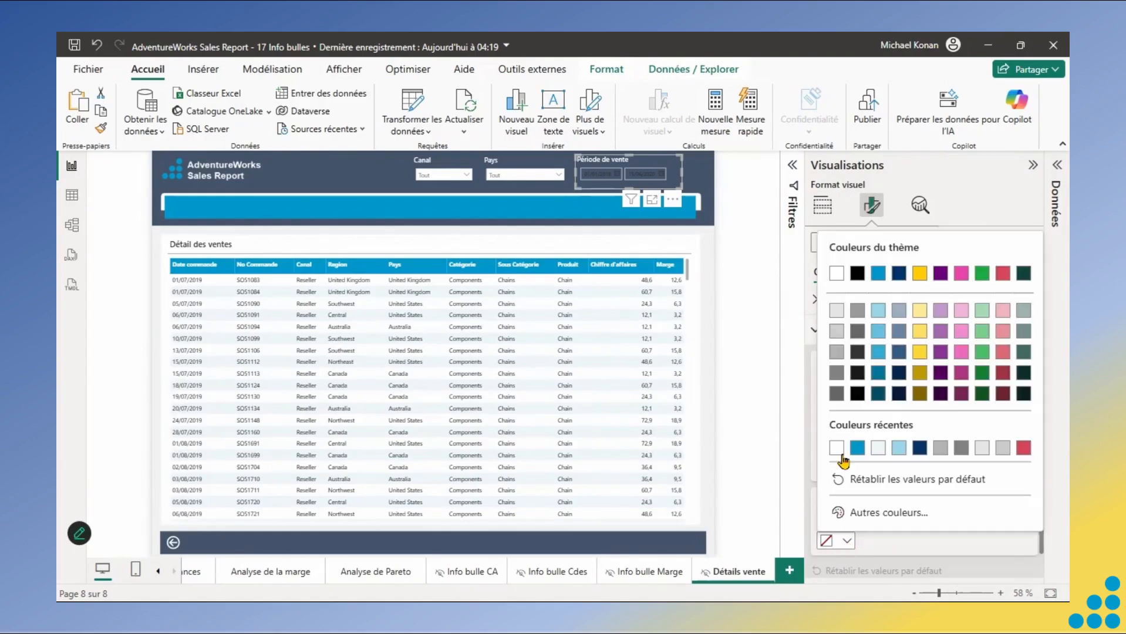
click(837, 448)
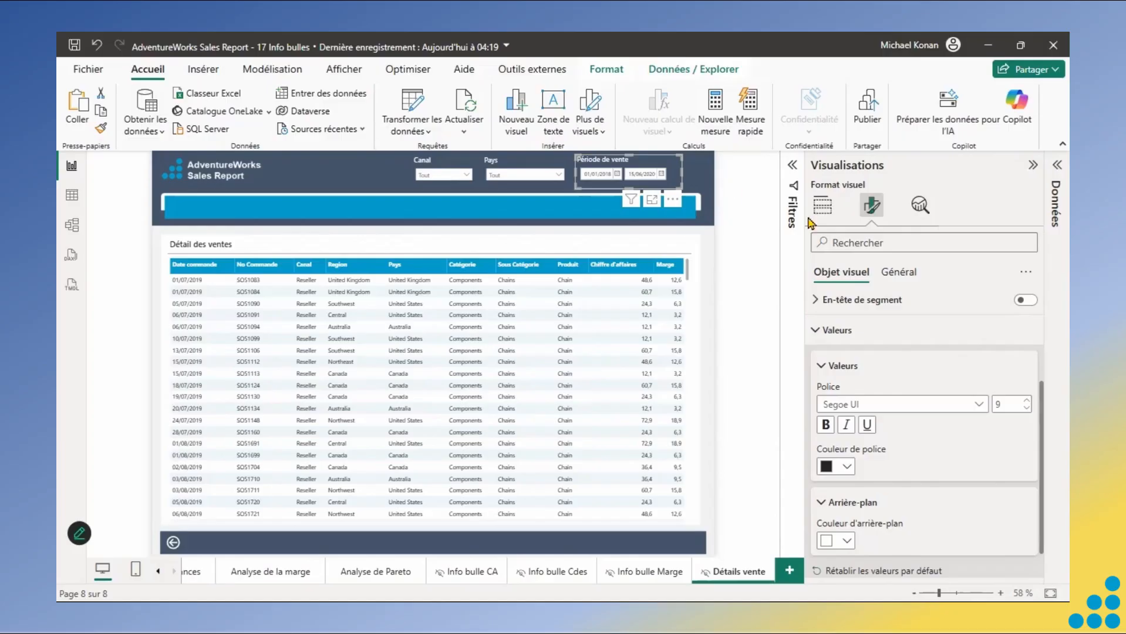
Set the width of the Période de vente slicer to 230, keeping its height as it is.
click(892, 273)
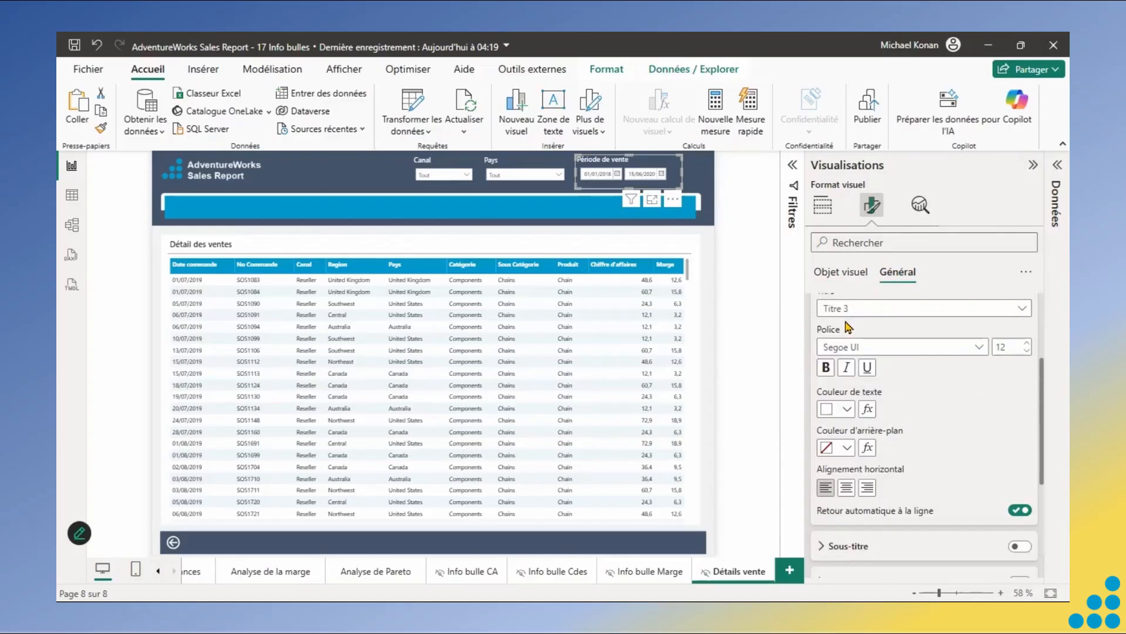
click(1026, 273)
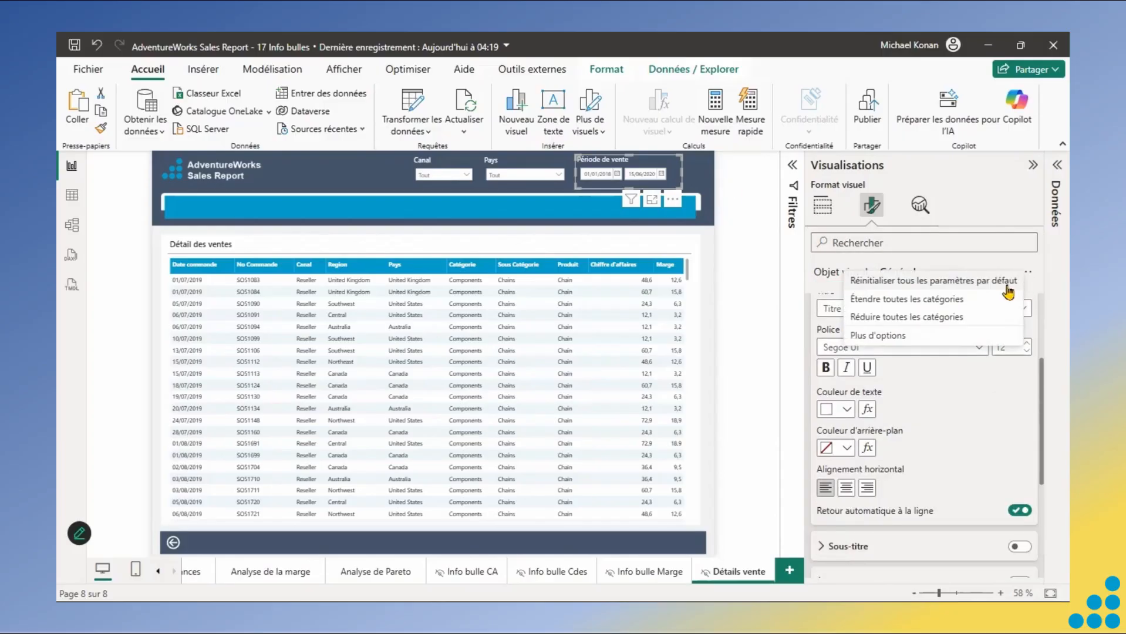
click(903, 317)
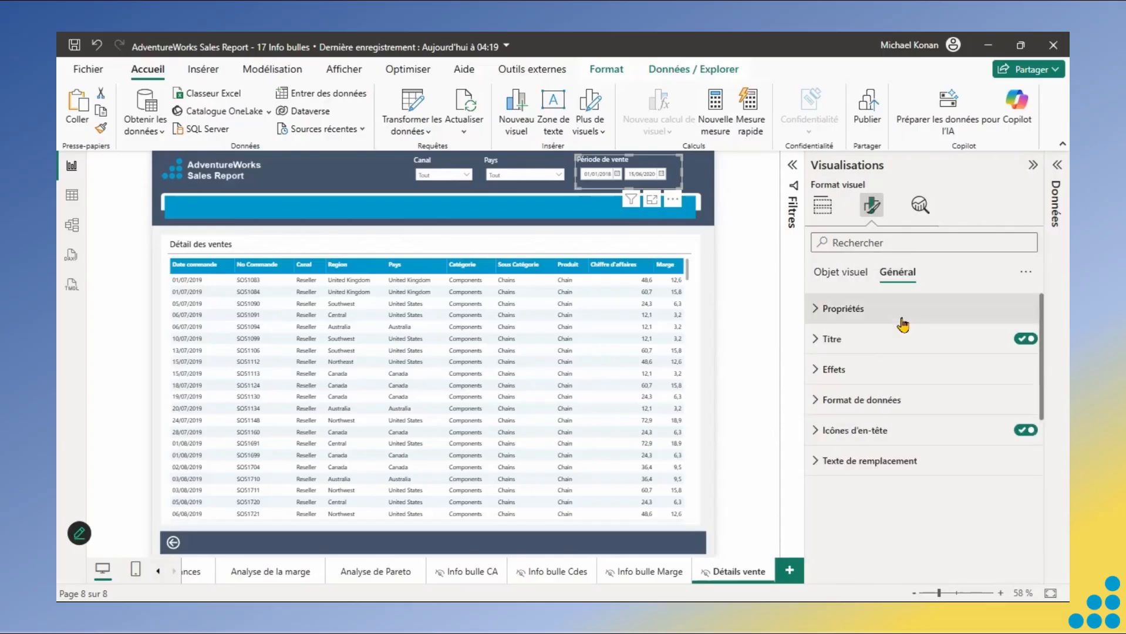
click(818, 310)
click(825, 347)
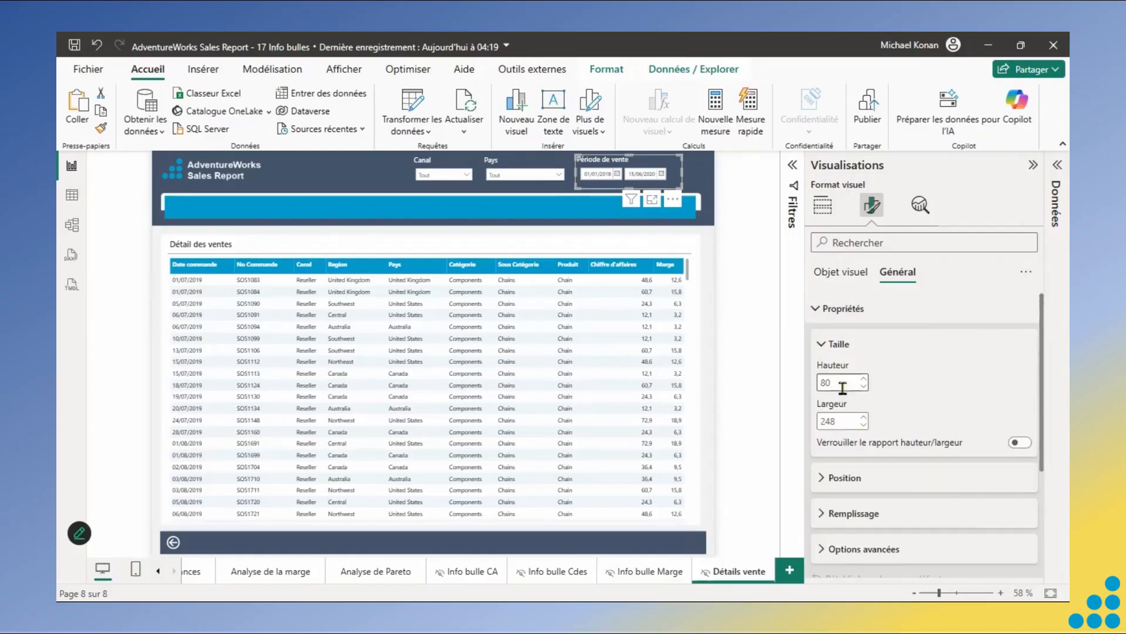
click(844, 420)
text(230)
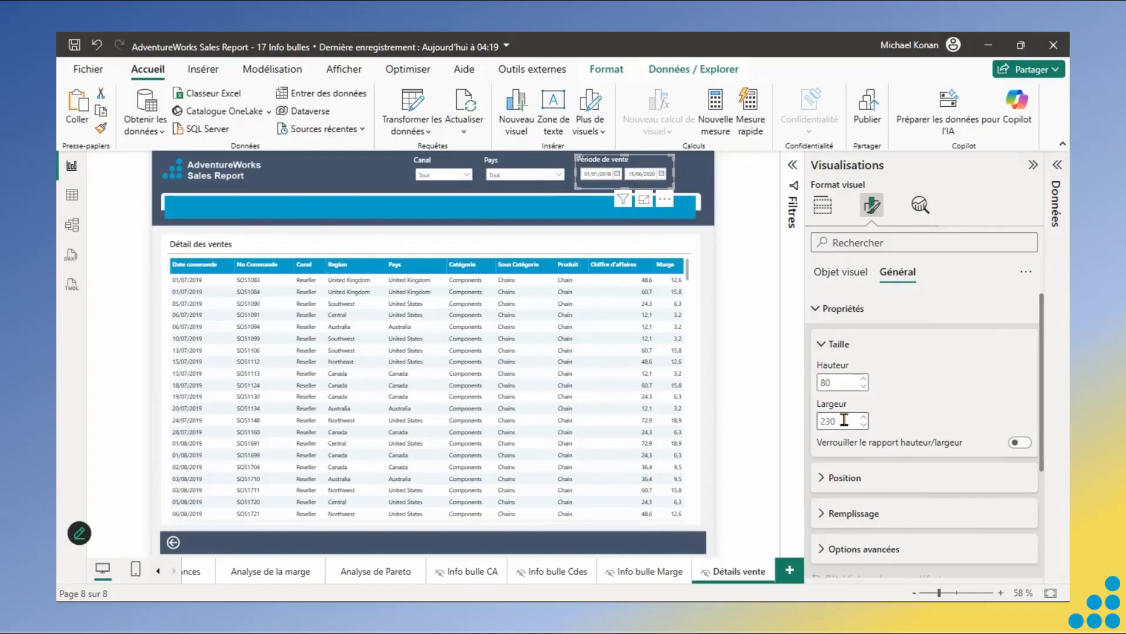
click(844, 420)
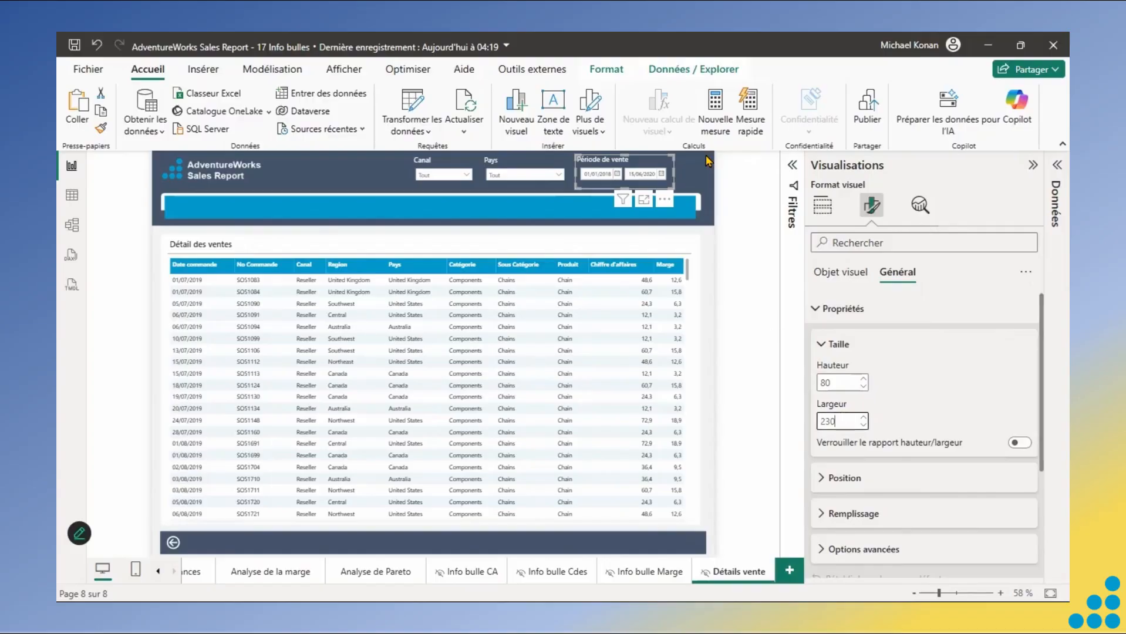
click(706, 220)
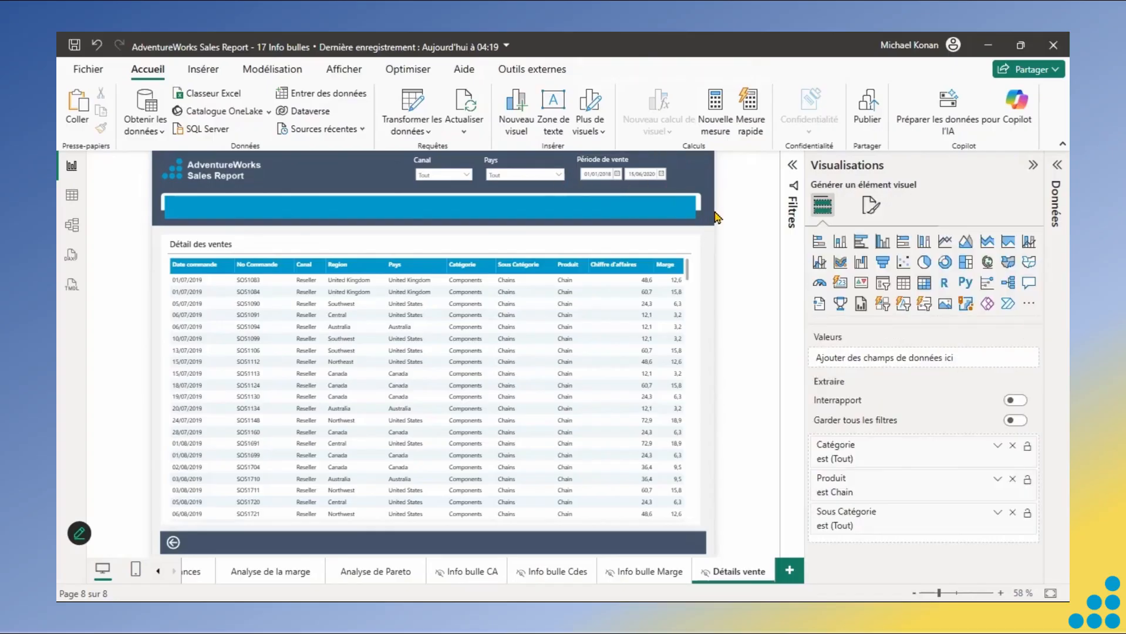
Check the size and position properties of the Pays and Période de vente slicers.
drag(709, 202, 352, 138)
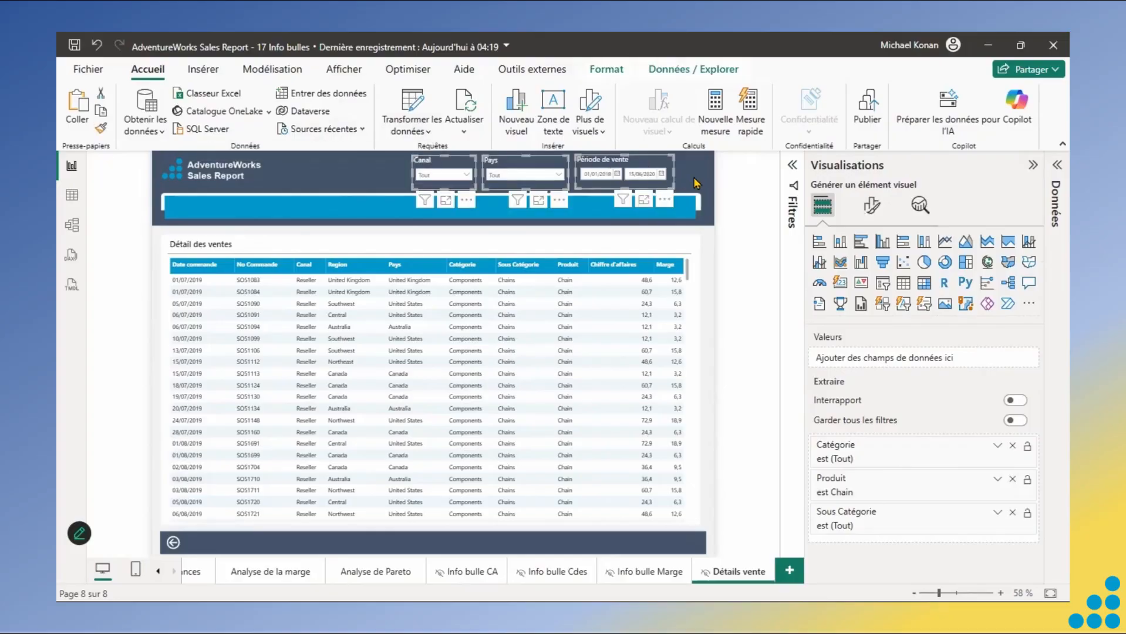
click(695, 182)
click(546, 166)
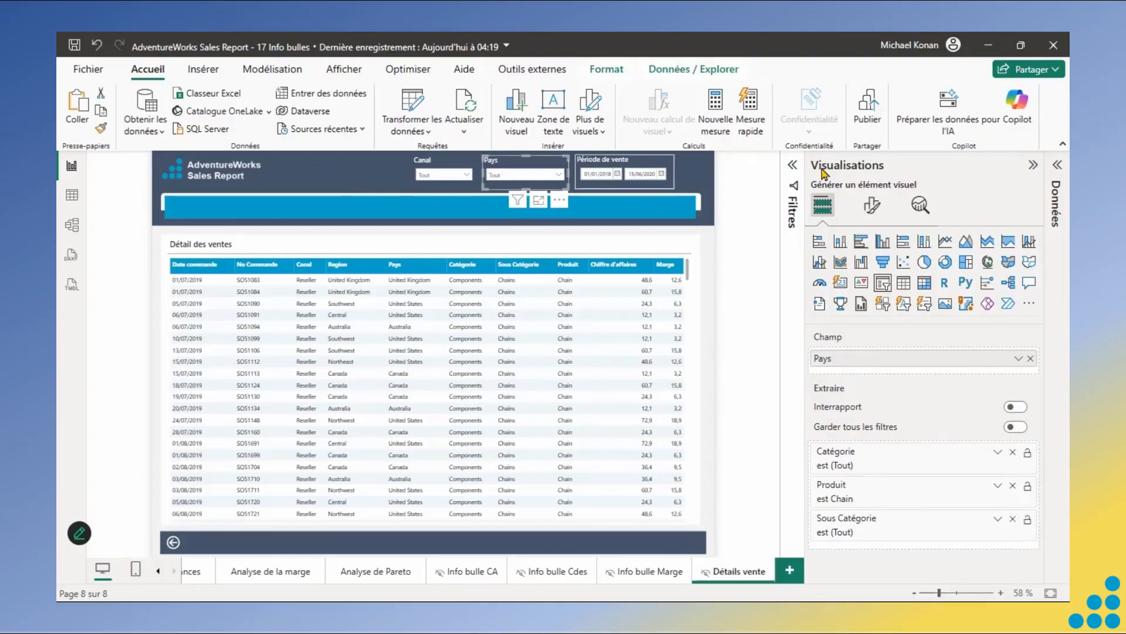
click(871, 205)
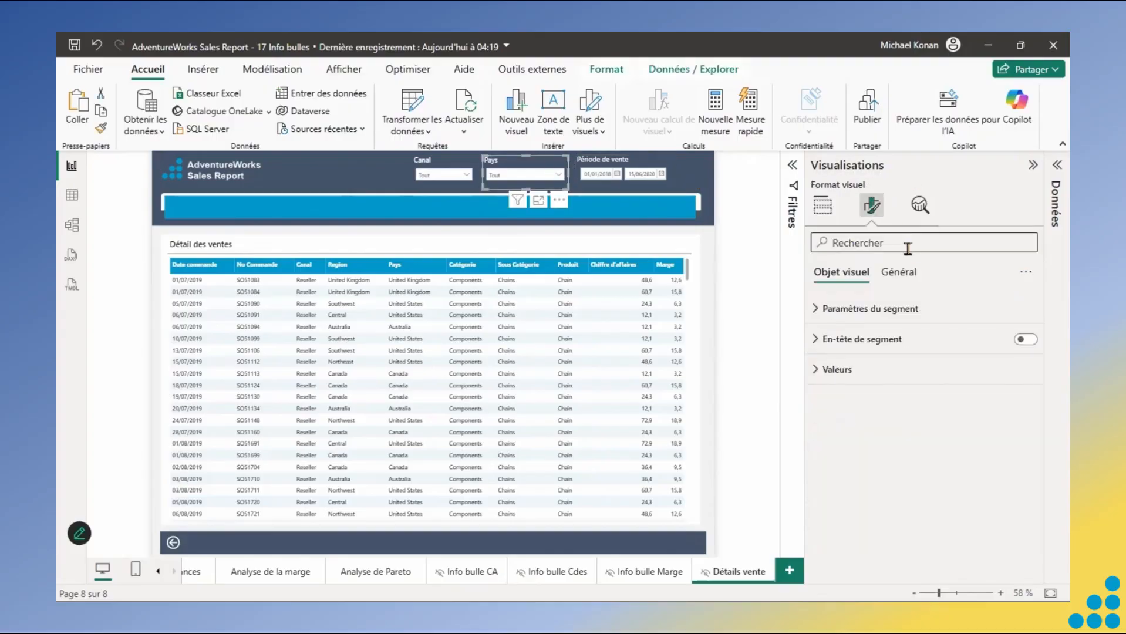
click(898, 273)
click(826, 311)
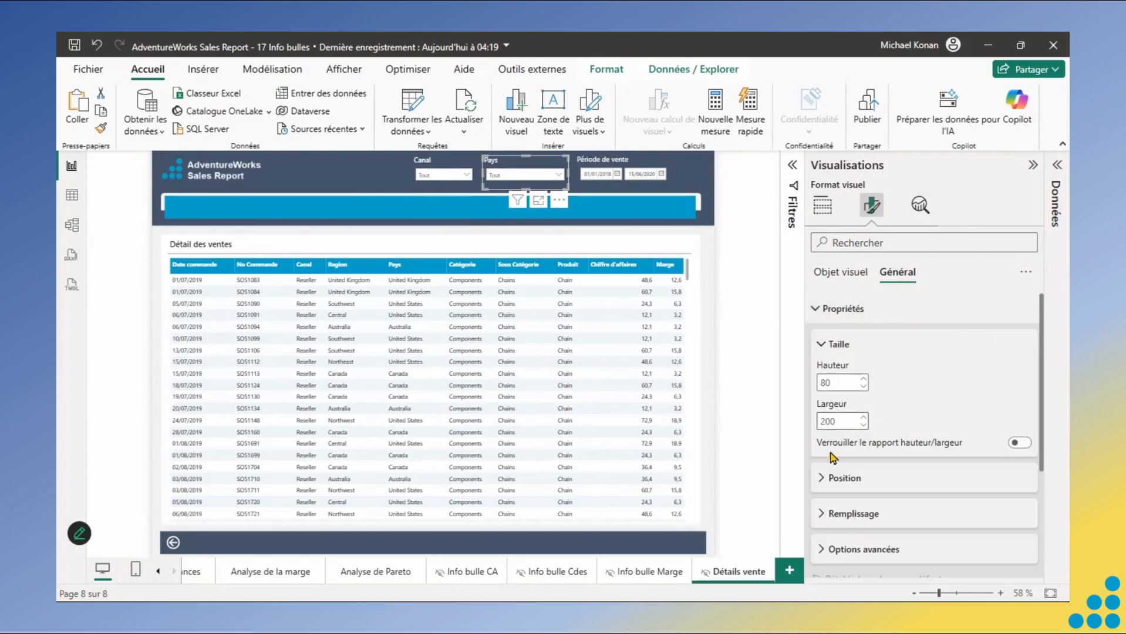
click(822, 479)
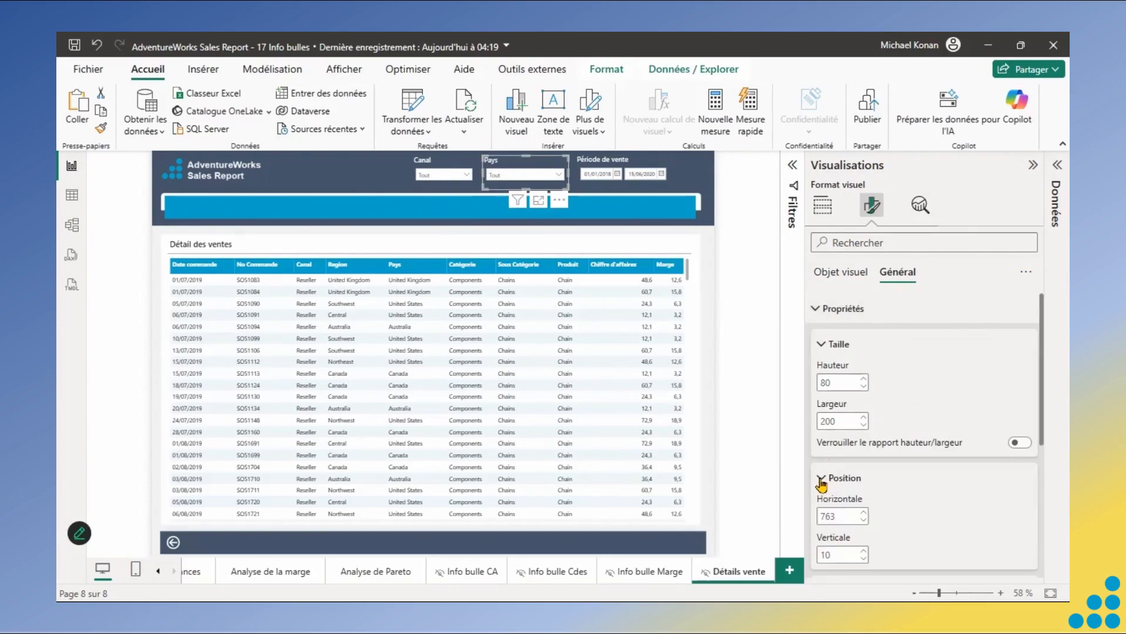
click(643, 162)
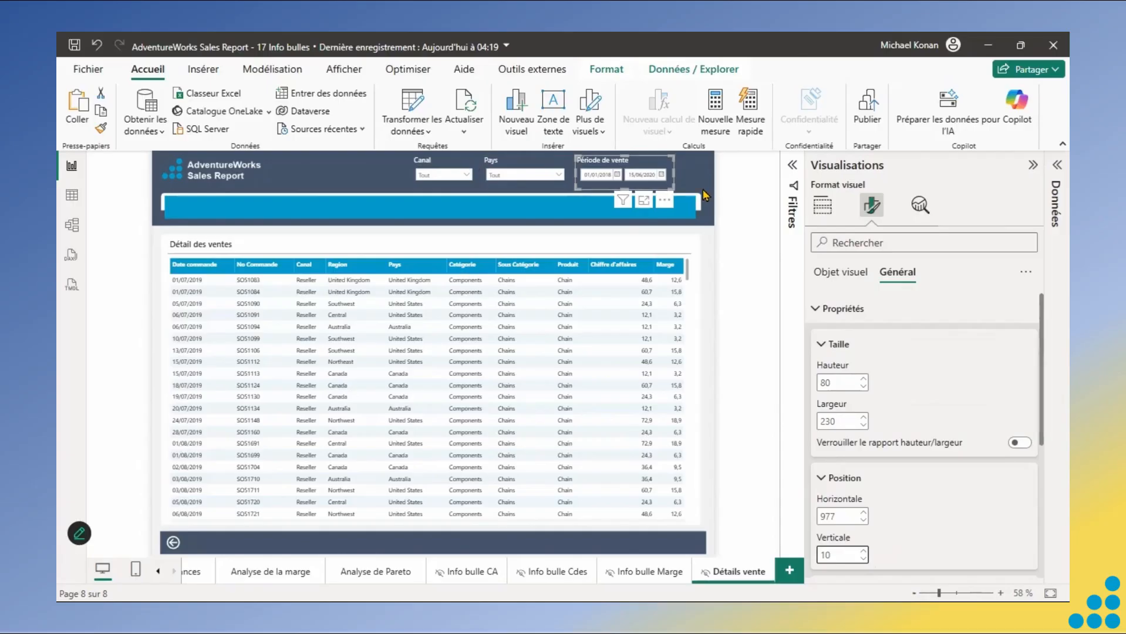
Set the Détail des ventes table's horizontal position to 25 and its width to 1235.
click(692, 255)
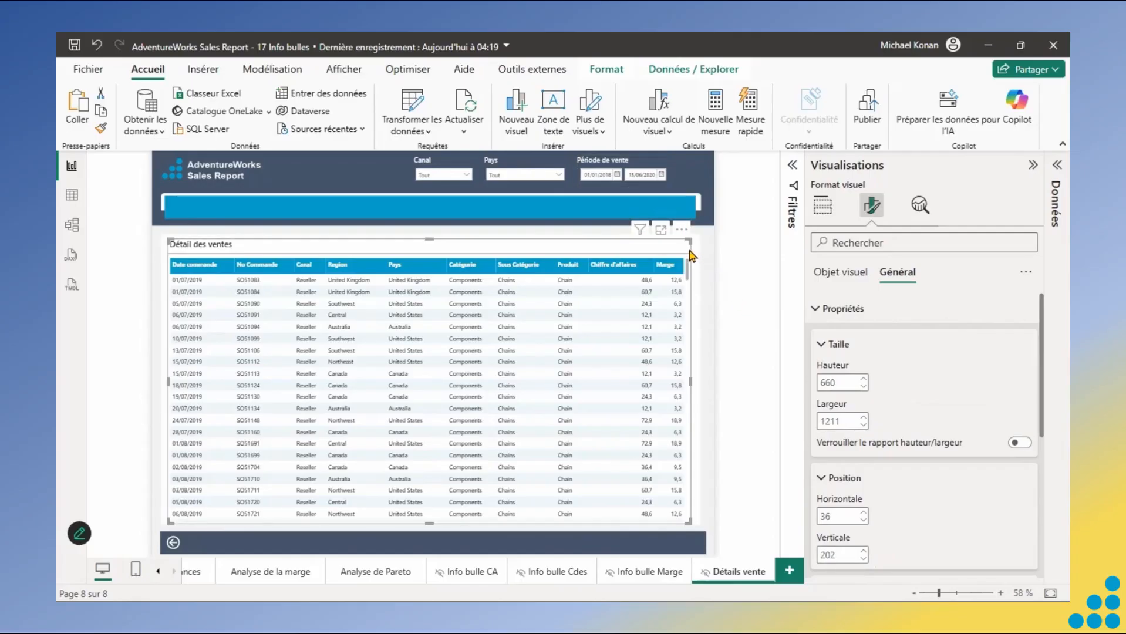
click(848, 513)
text(25)
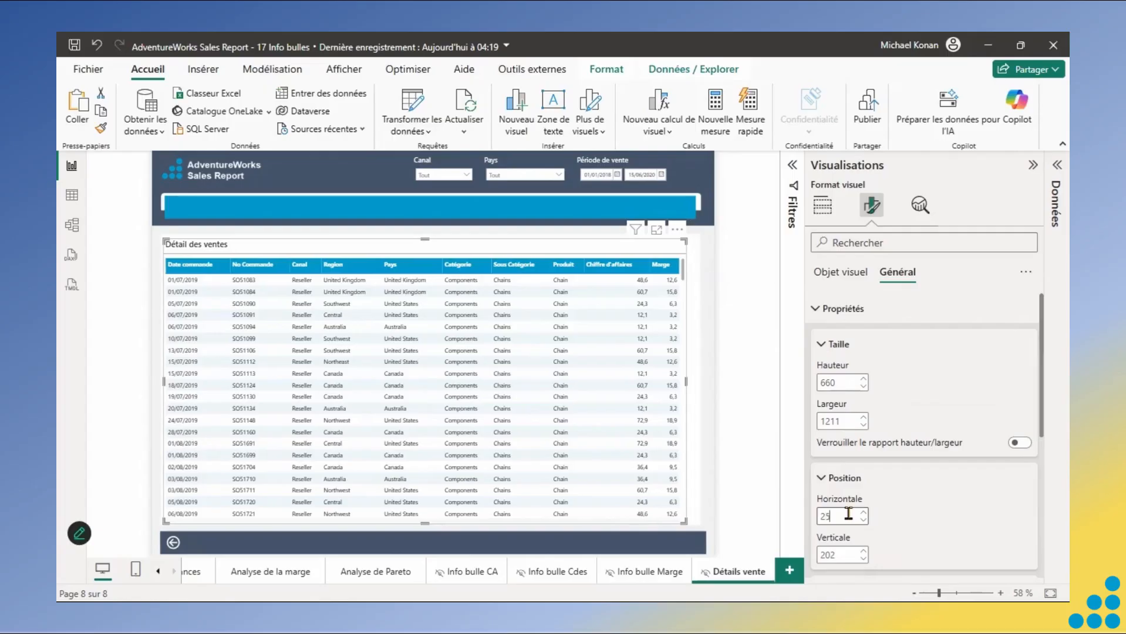
double_click(841, 421)
text(1230)
double_click(840, 422)
text(12)
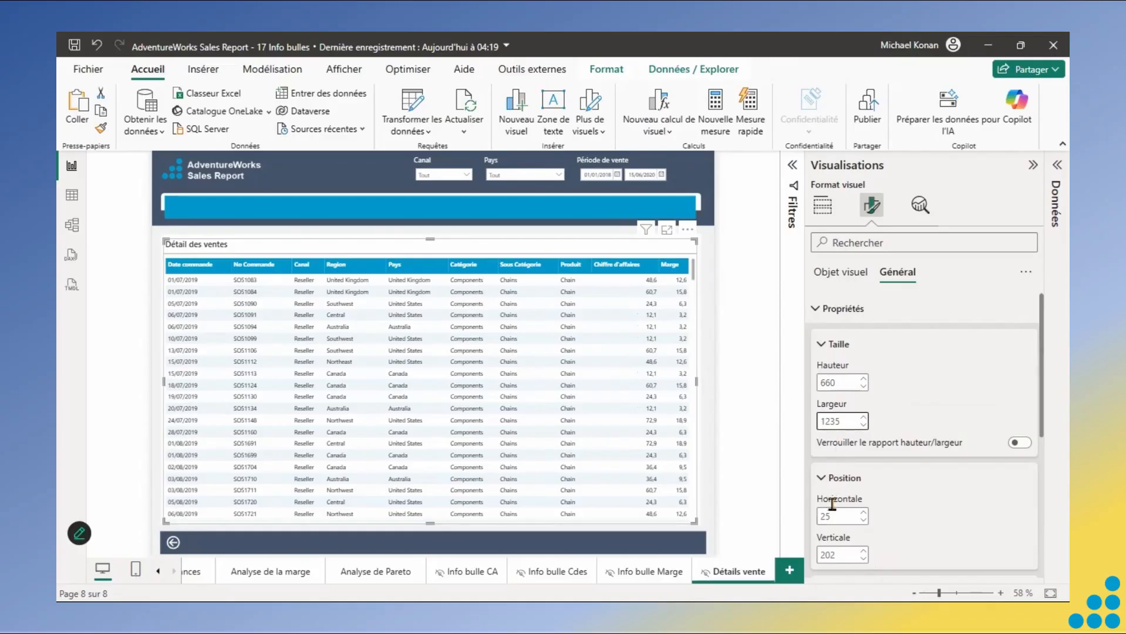
Set the Détail des ventes table's vertical position to 200 and its height to 655.
click(836, 556)
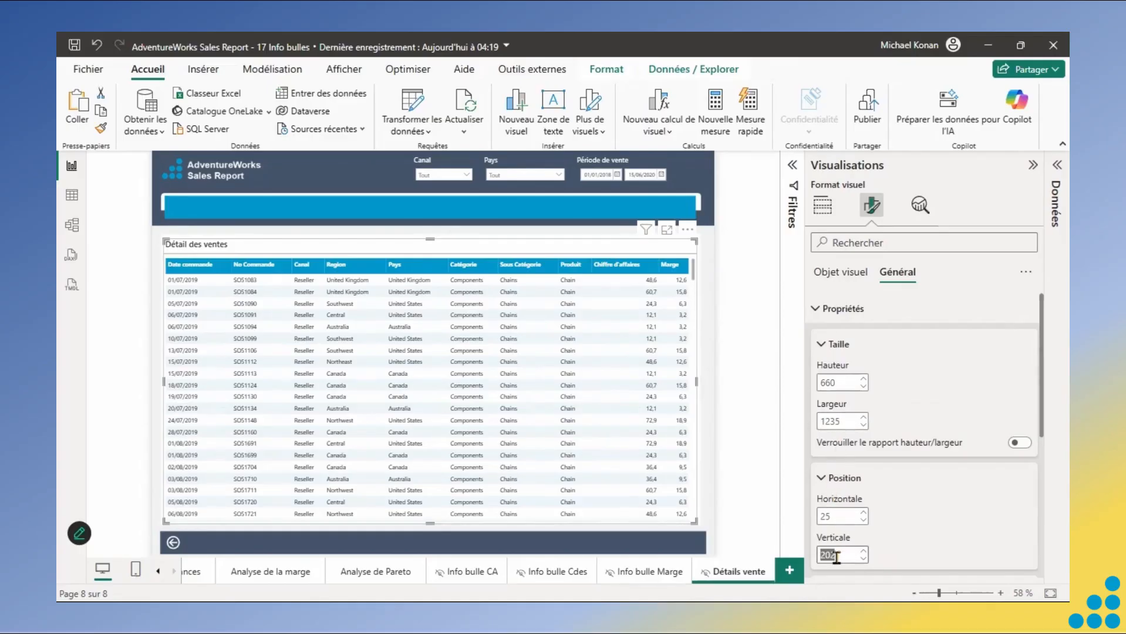
text(2)
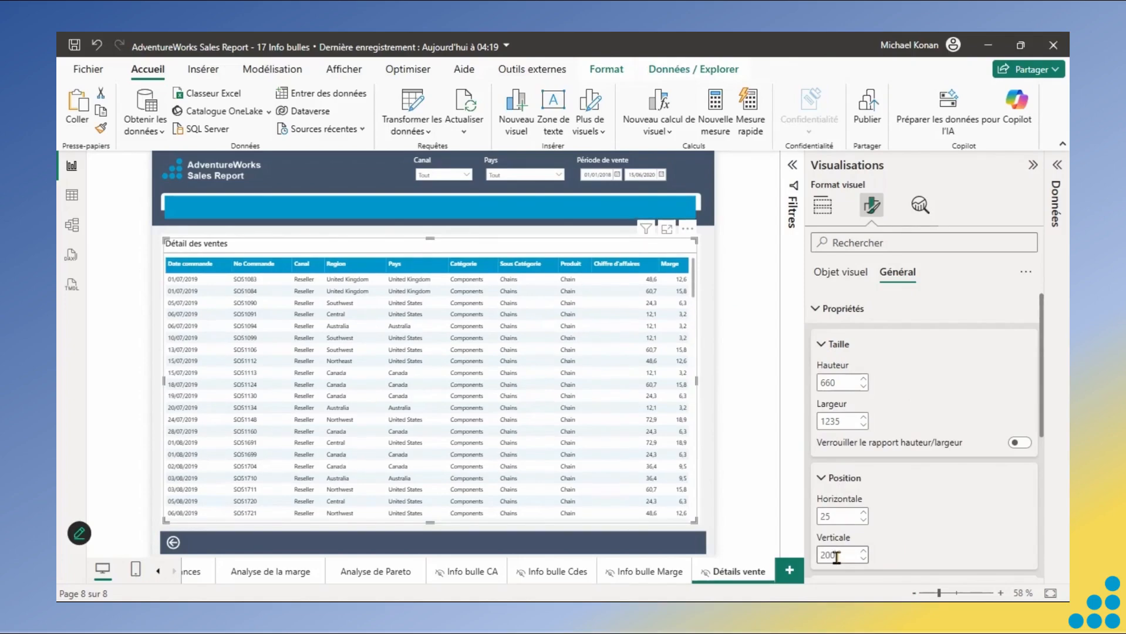
double_click(847, 383)
text(655)
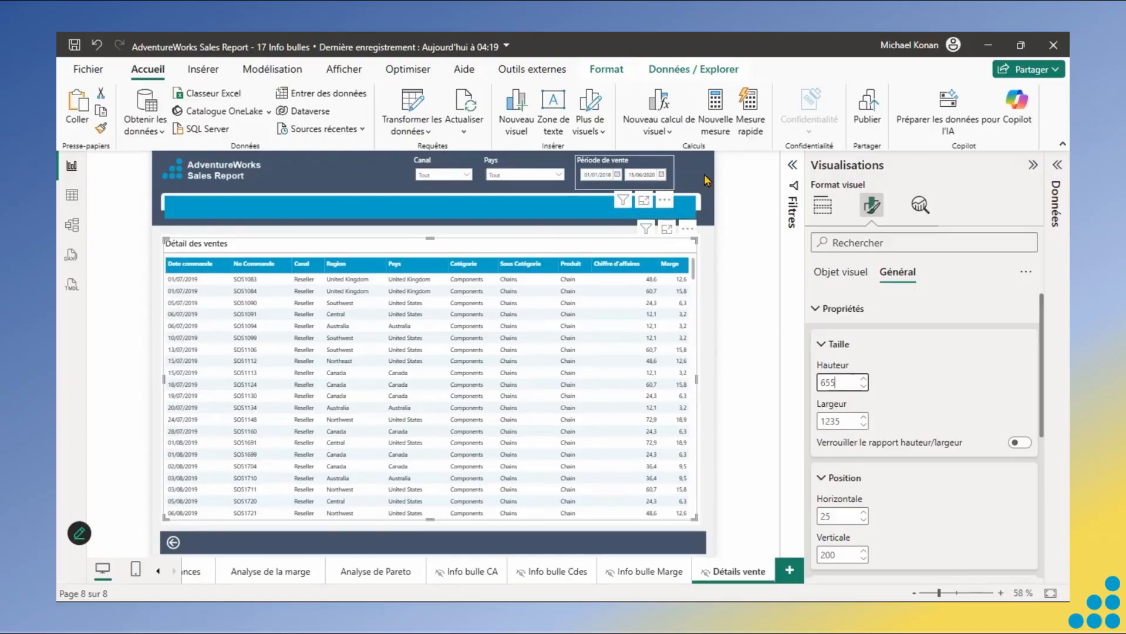
click(726, 175)
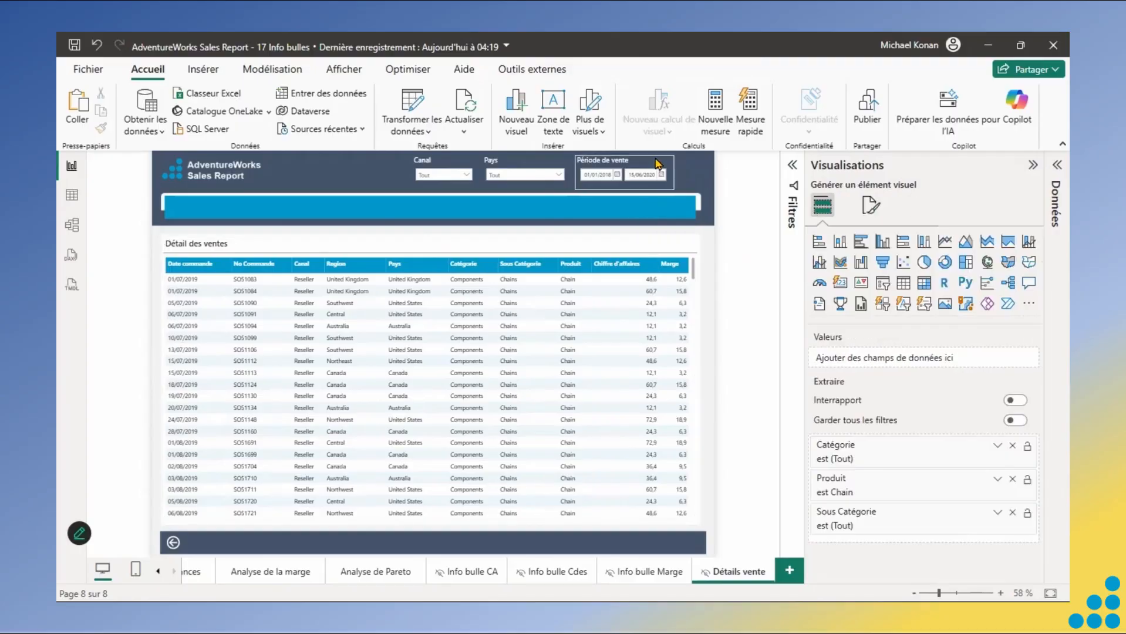
Align the Période de vente slicer and the Détail des ventes table along their right edges.
click(656, 164)
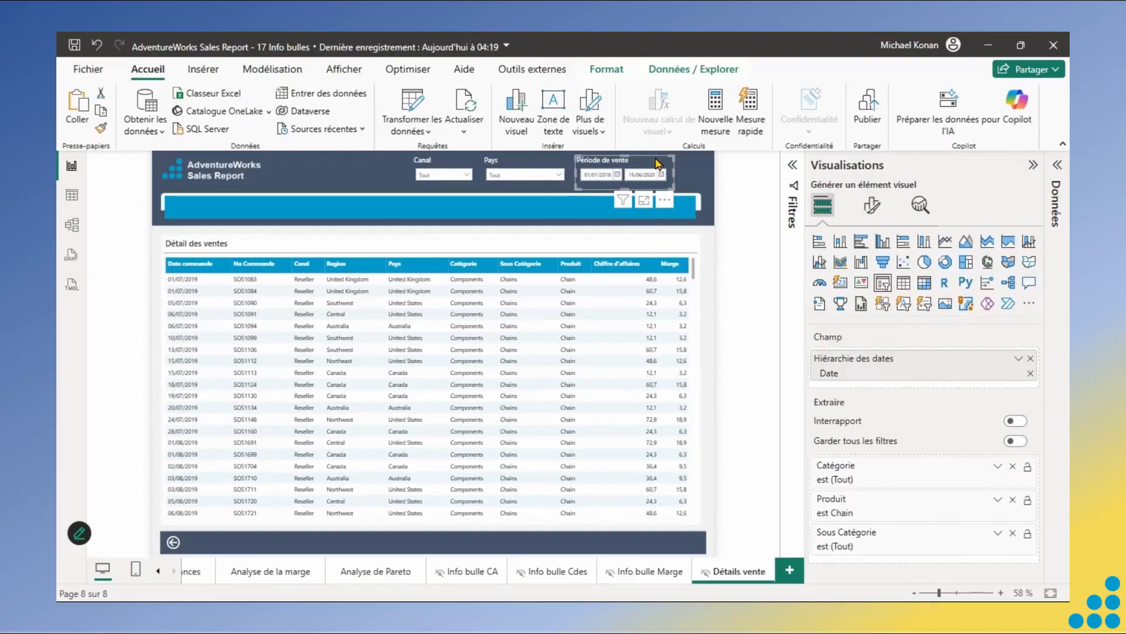
click(697, 276)
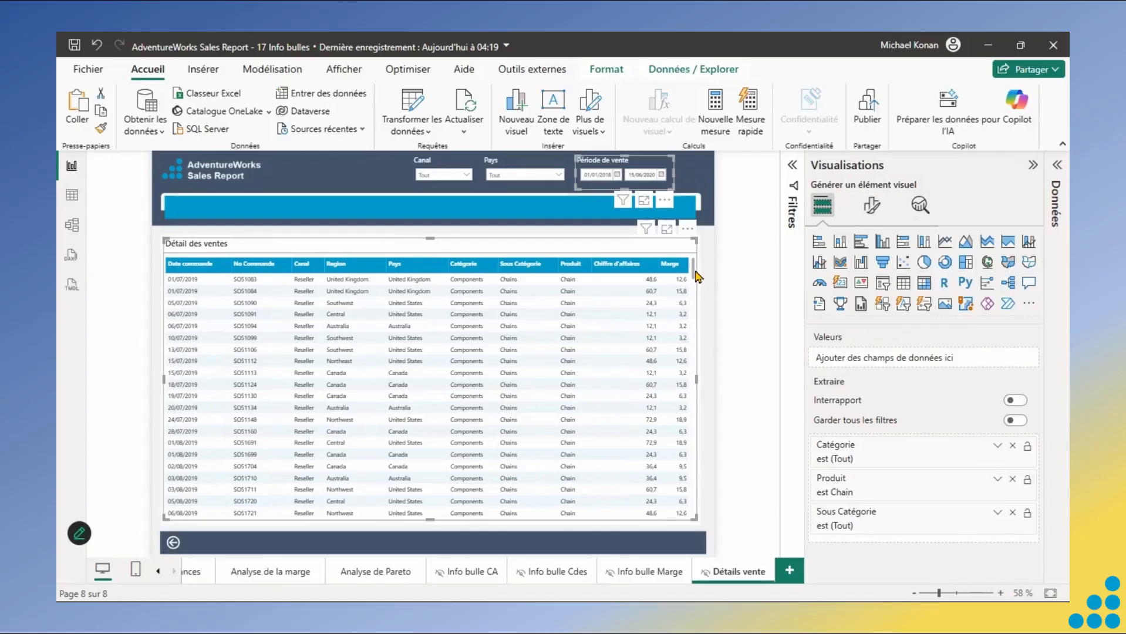
click(597, 79)
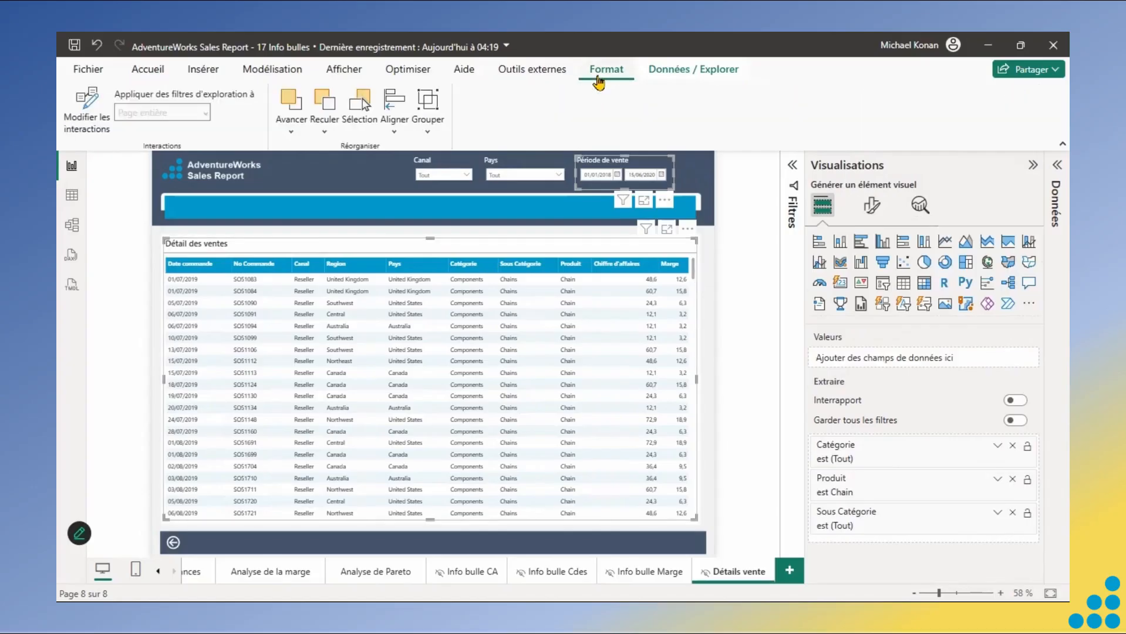
click(406, 134)
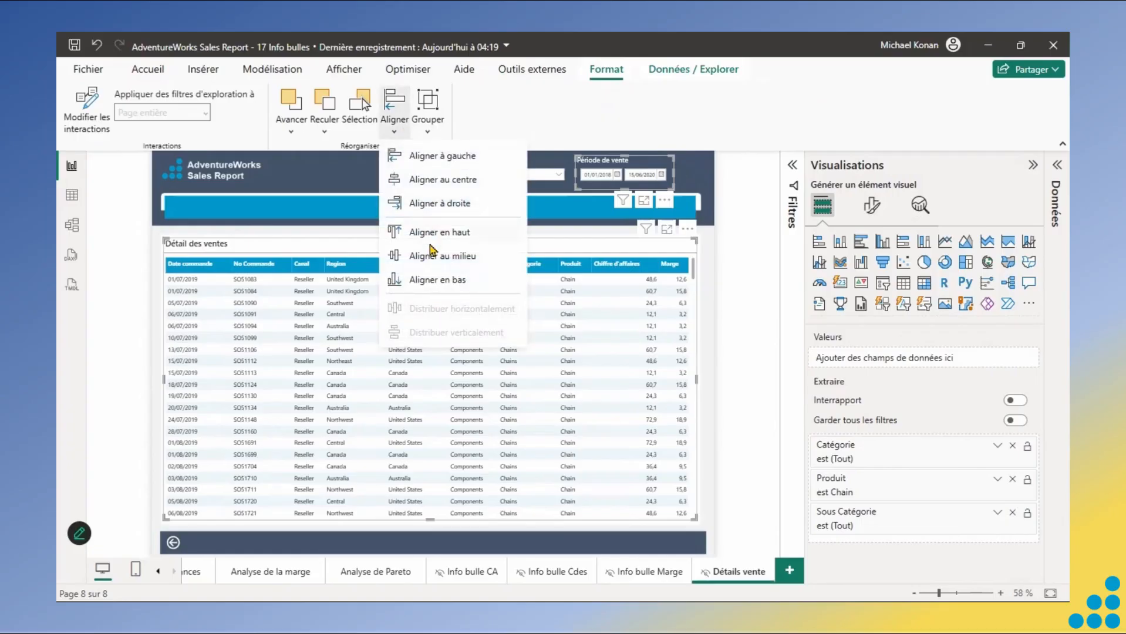
click(429, 203)
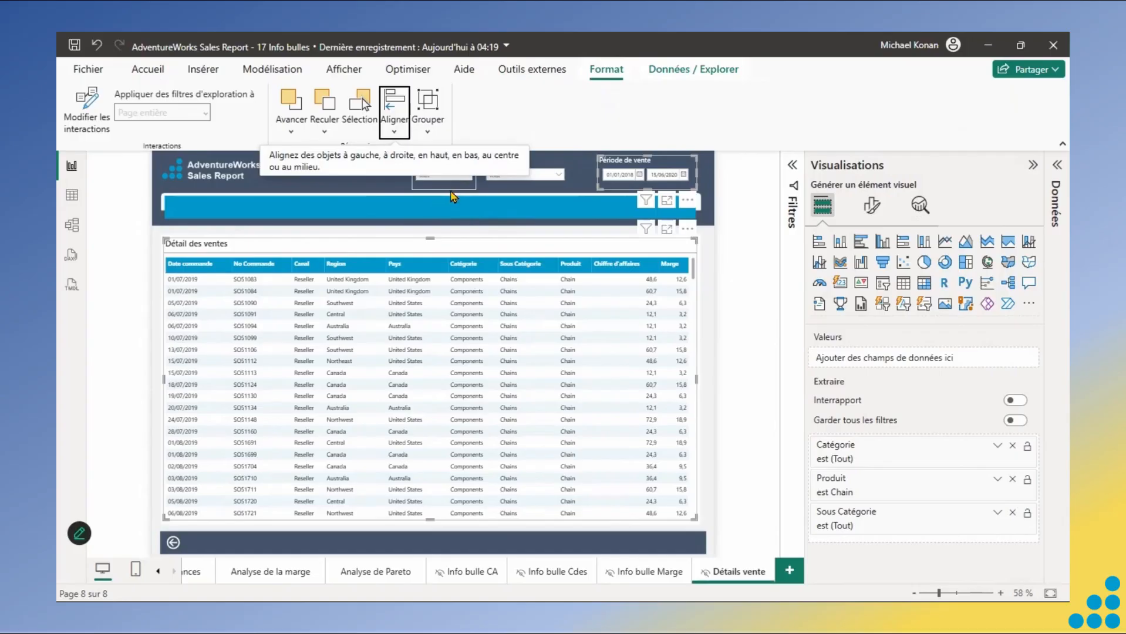
Set the horizontal position of the Canal slicer to 650.
click(464, 192)
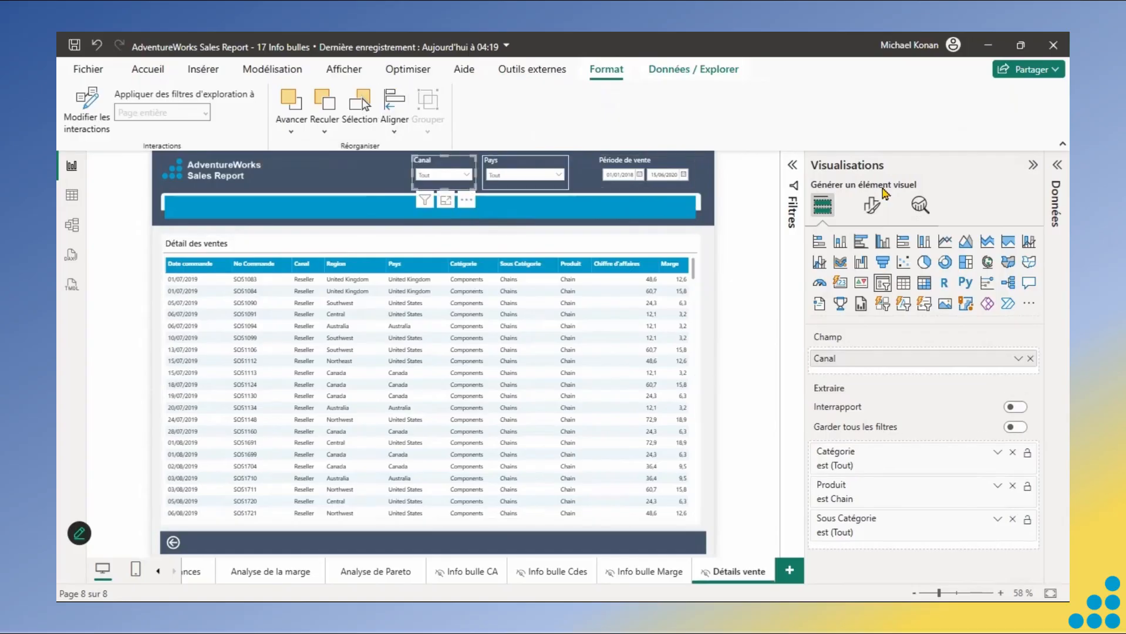
click(872, 204)
click(899, 273)
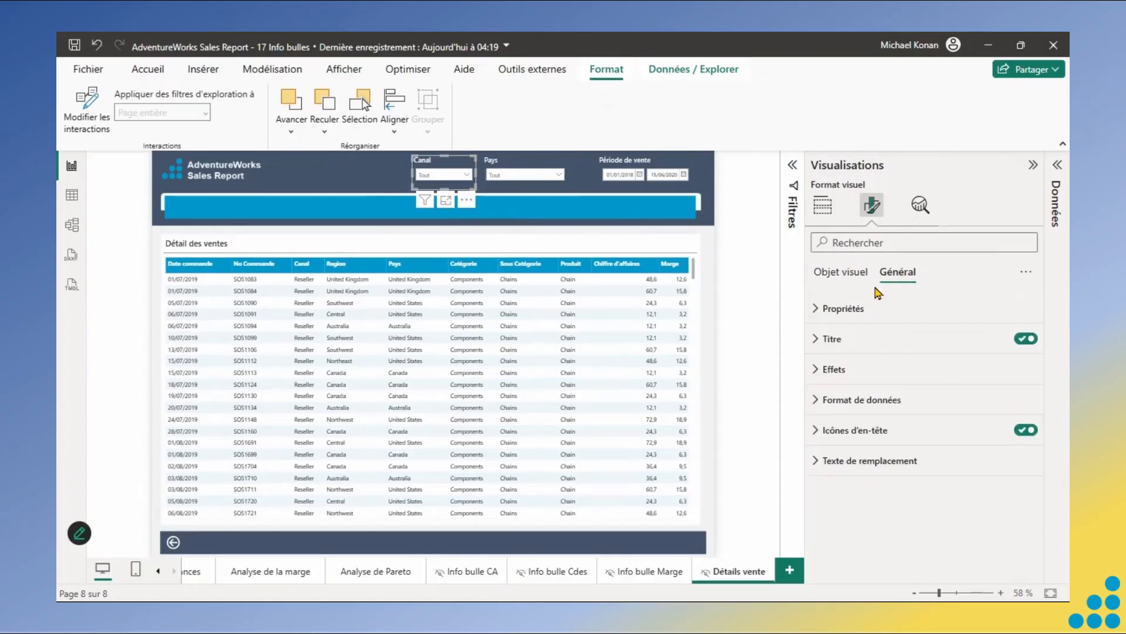
click(832, 309)
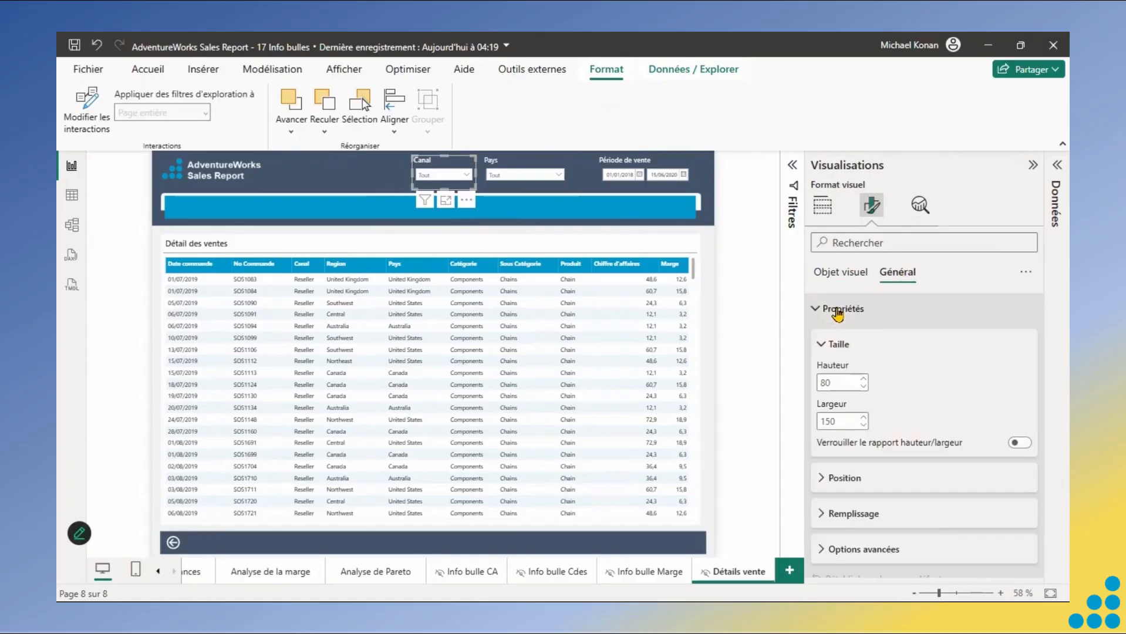
click(824, 478)
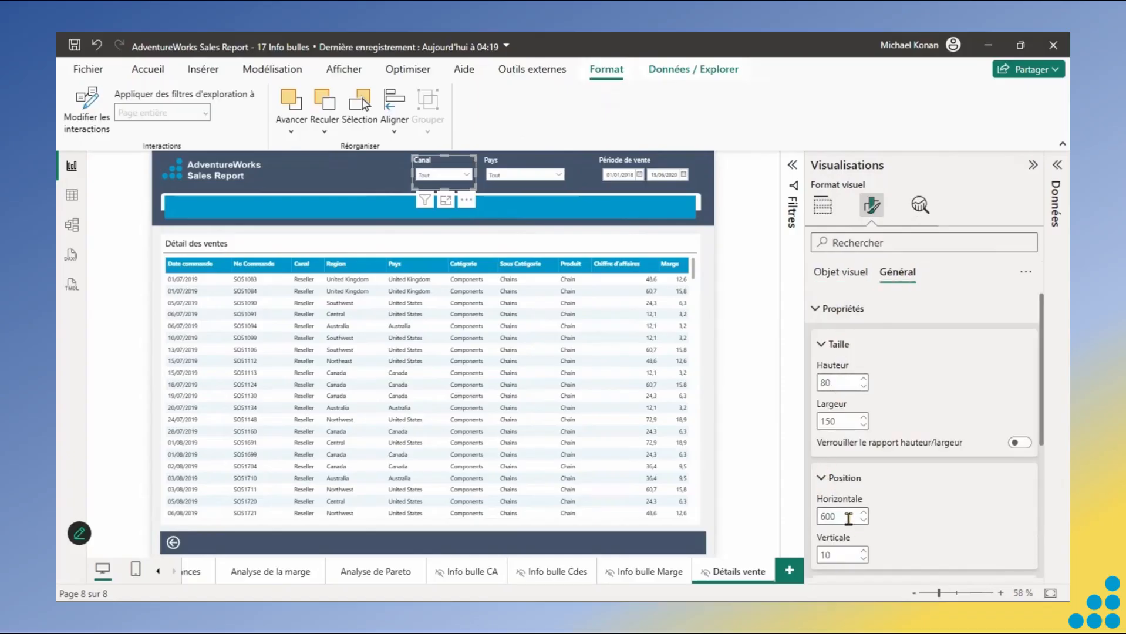
click(849, 519)
key(BackSpace)
key(BackSpace)
text(50)
key(Return)
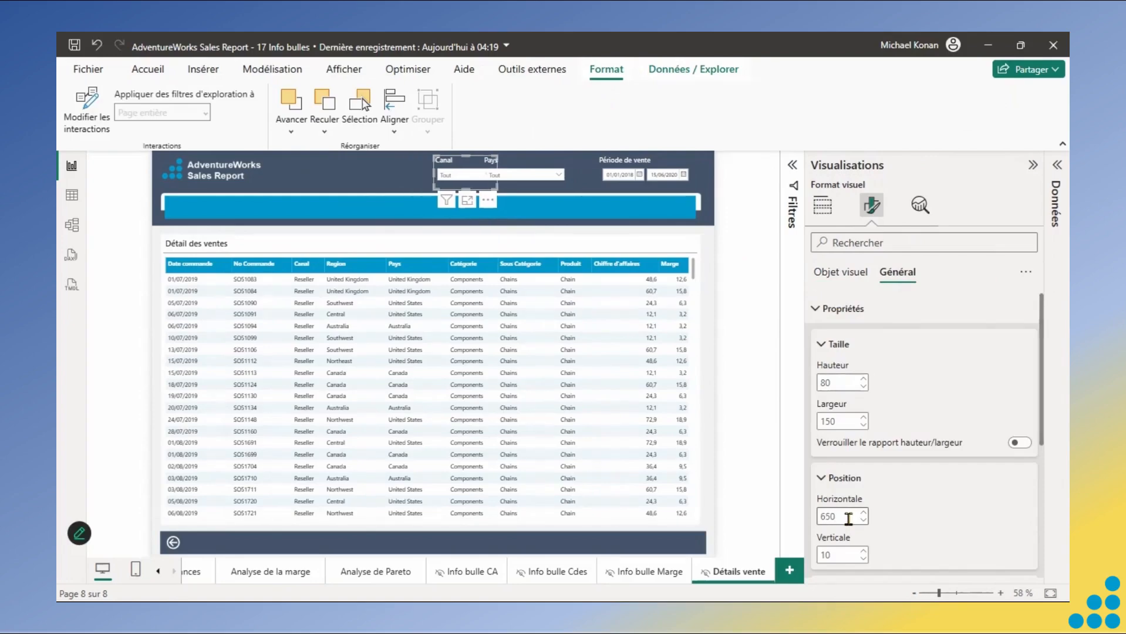
Distribute the Canal, Pays and Période de vente slicers horizontally so they are evenly spaced.
click(704, 190)
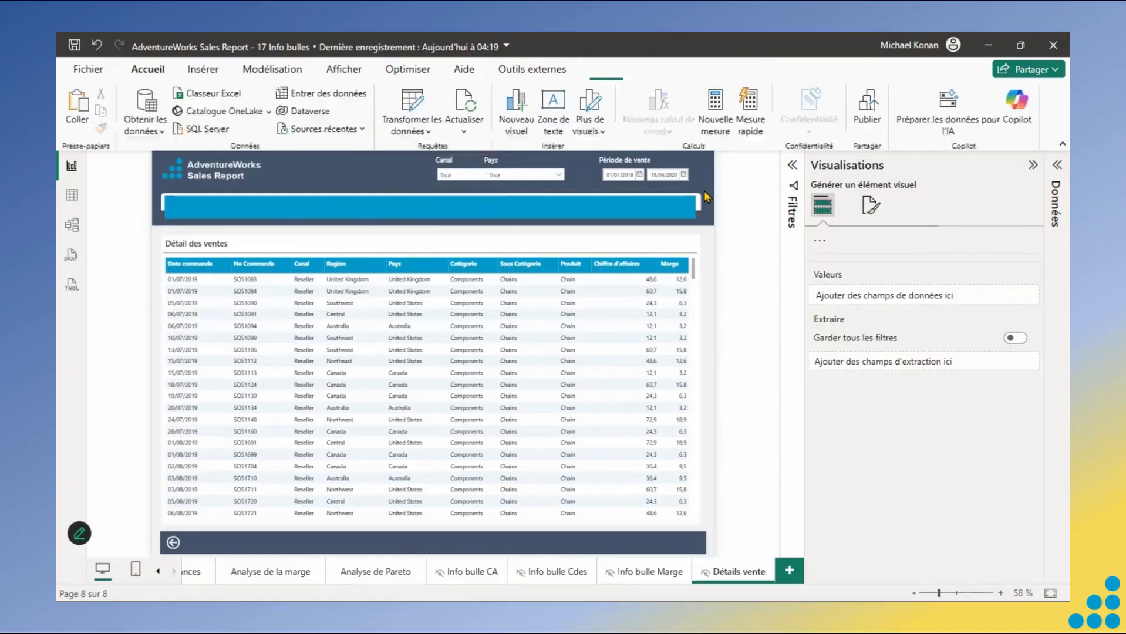
drag(429, 156, 400, 147)
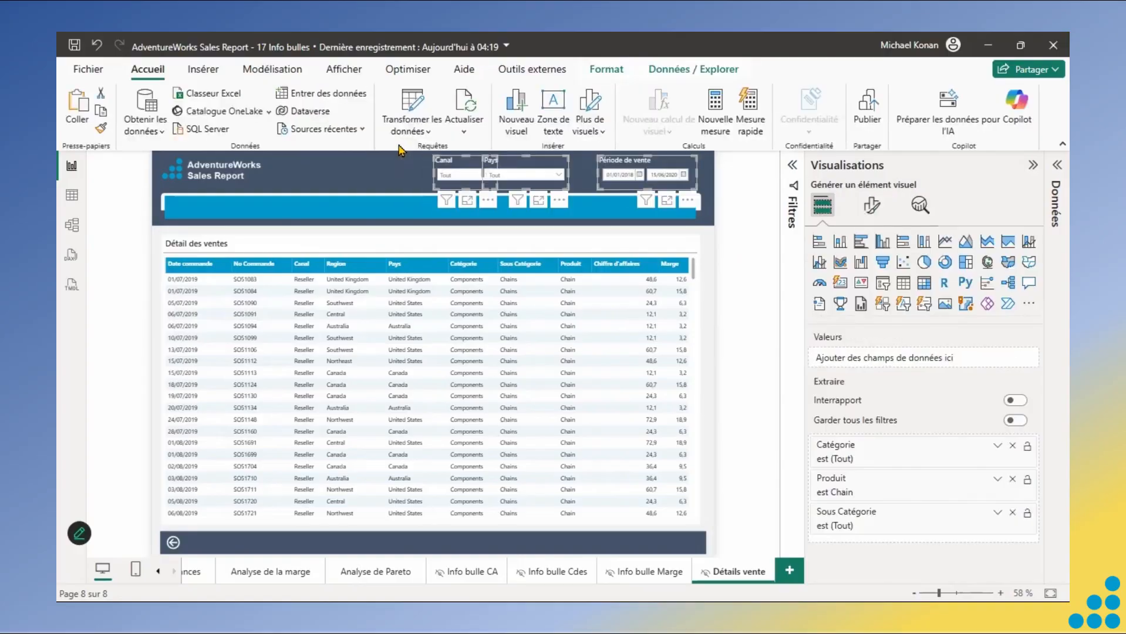
click(595, 70)
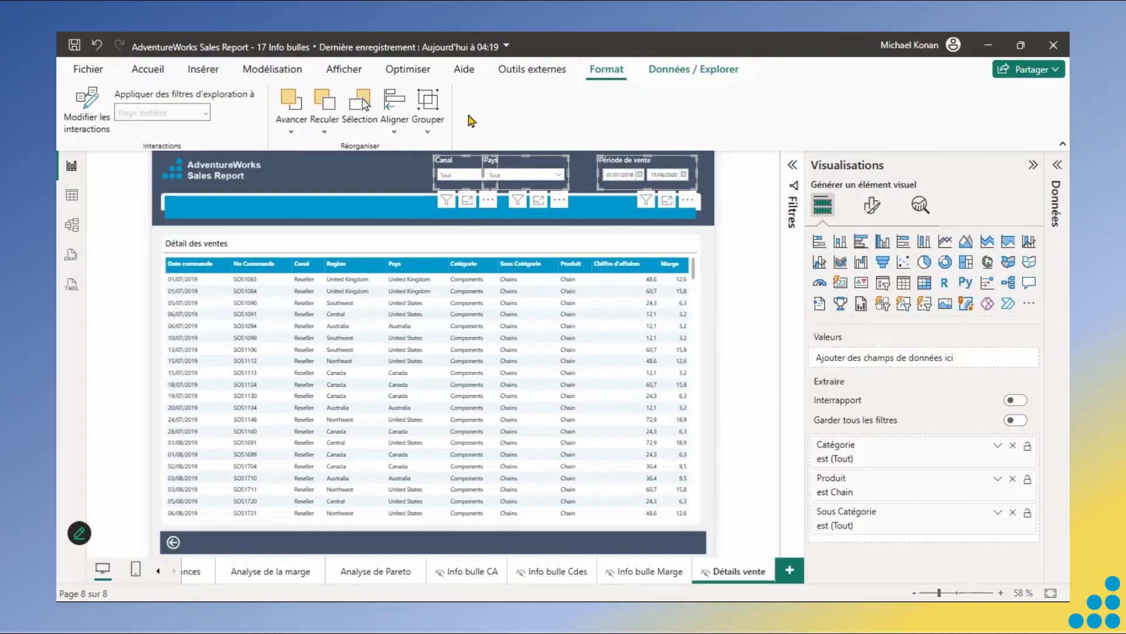
click(394, 114)
click(414, 309)
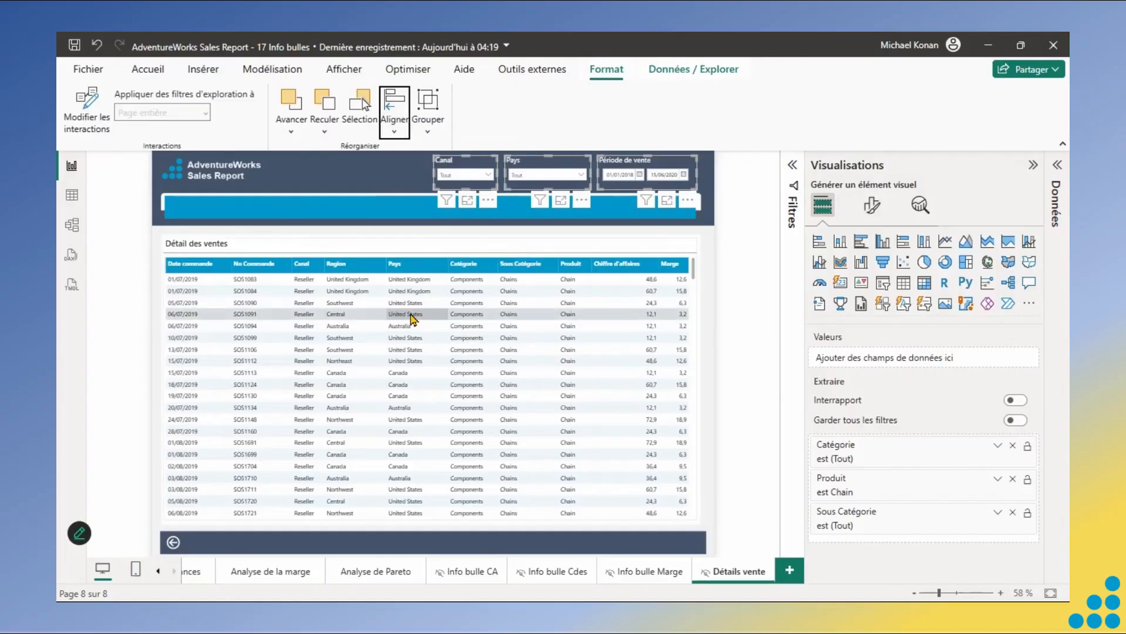
click(745, 309)
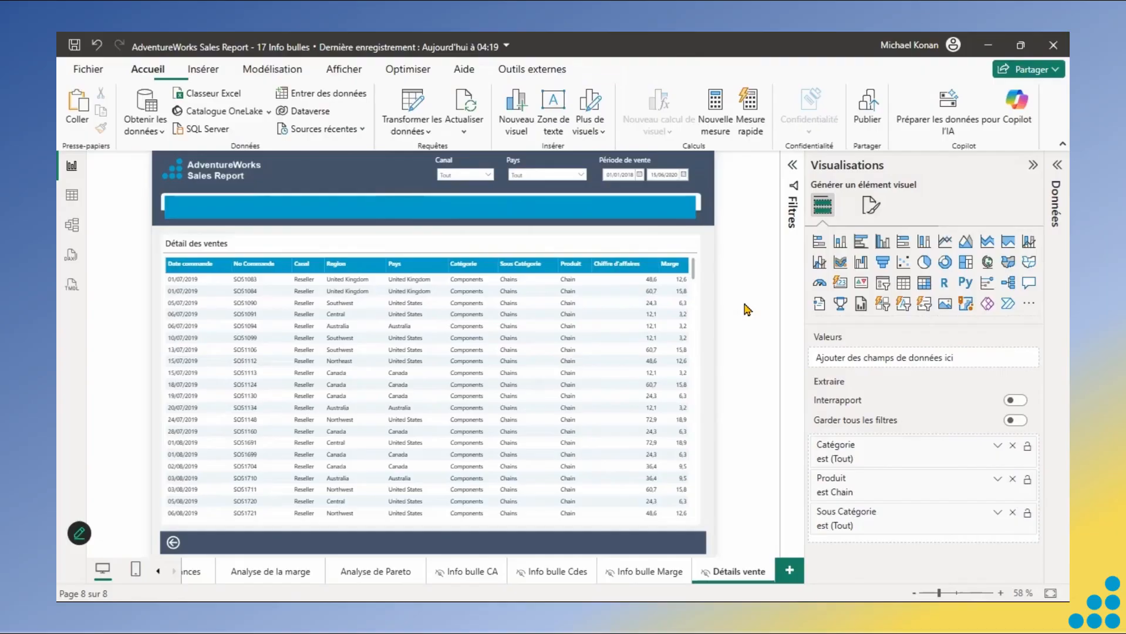
Copy the title shape from the Analyse de Pareto page and paste it onto the Détails vente page.
click(358, 580)
click(319, 212)
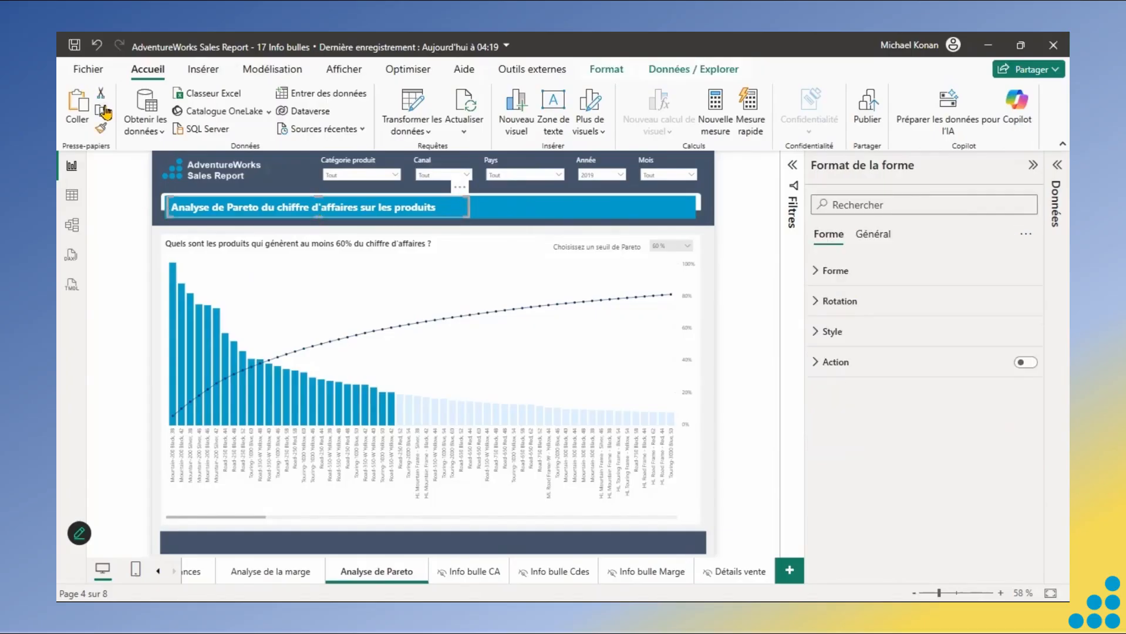
click(728, 572)
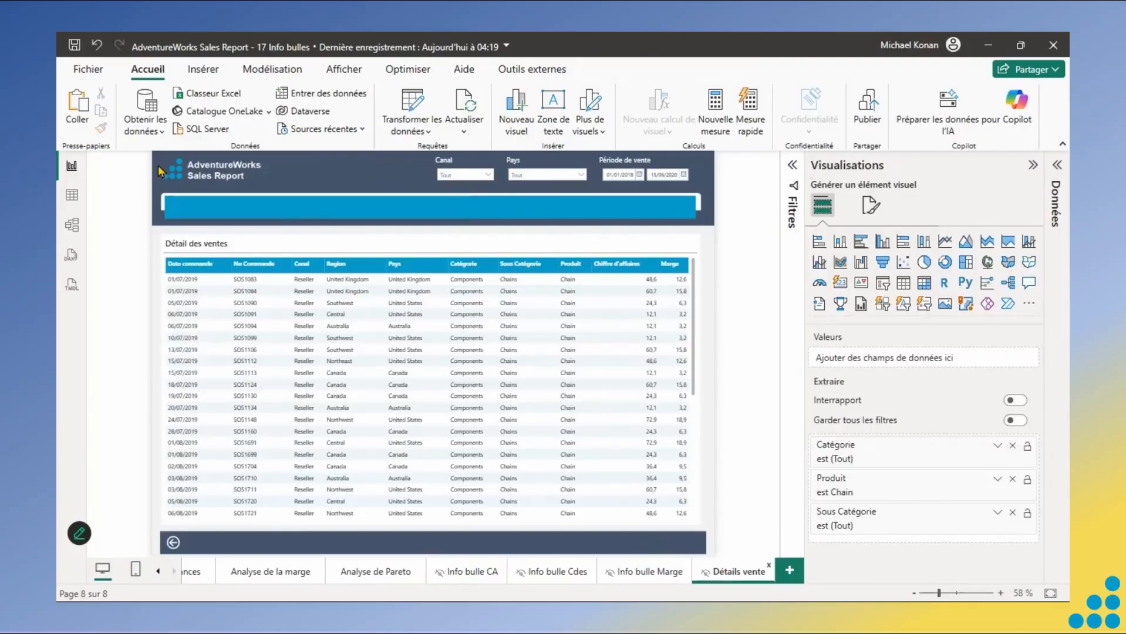
click(77, 106)
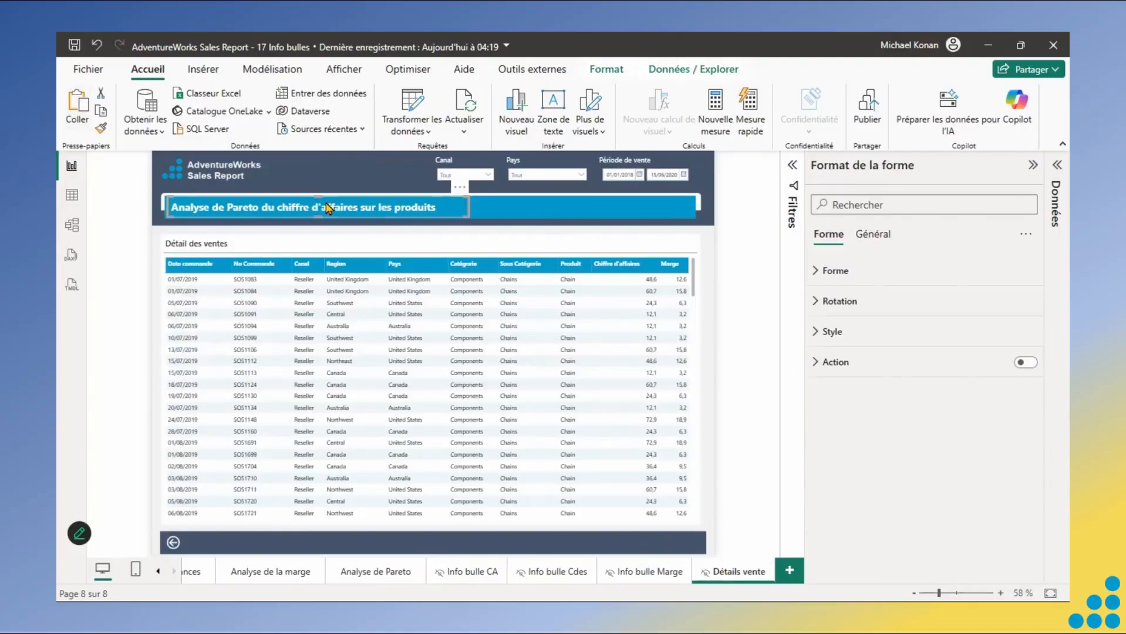
Change the pasted title shape's text to "Détail des ventes".
click(830, 332)
click(821, 367)
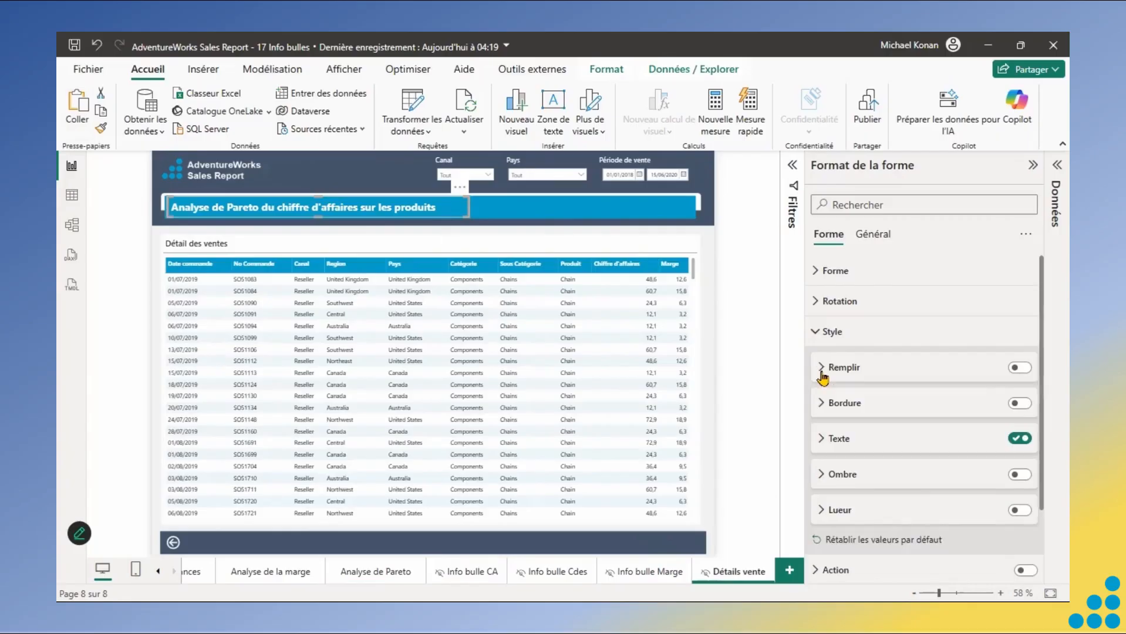
click(827, 441)
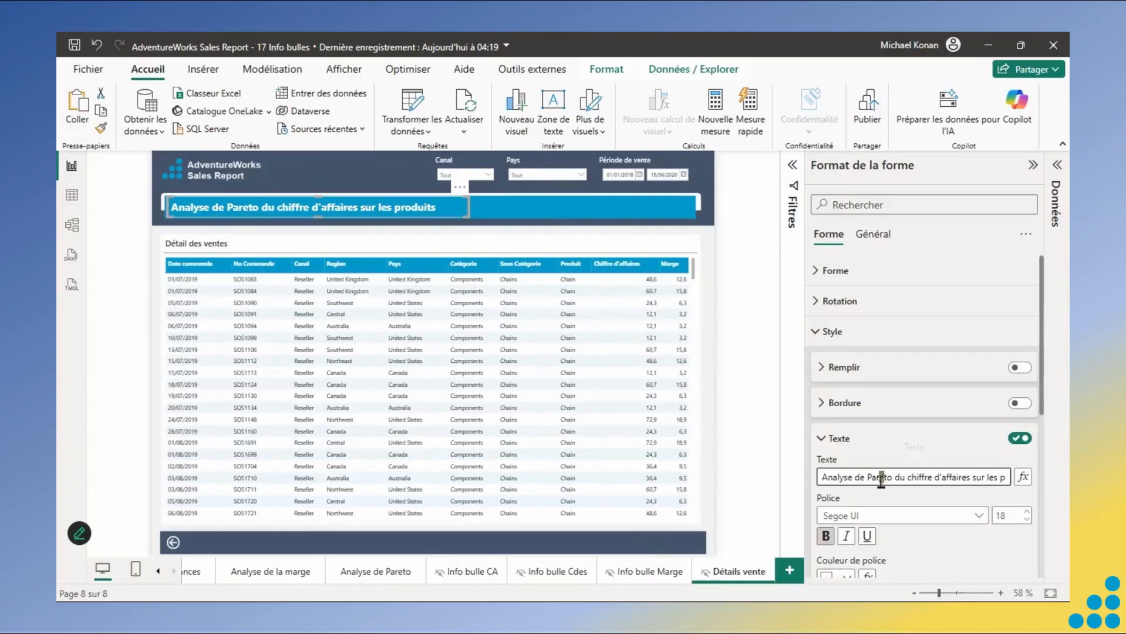
triple_click(881, 480)
text(Détails)
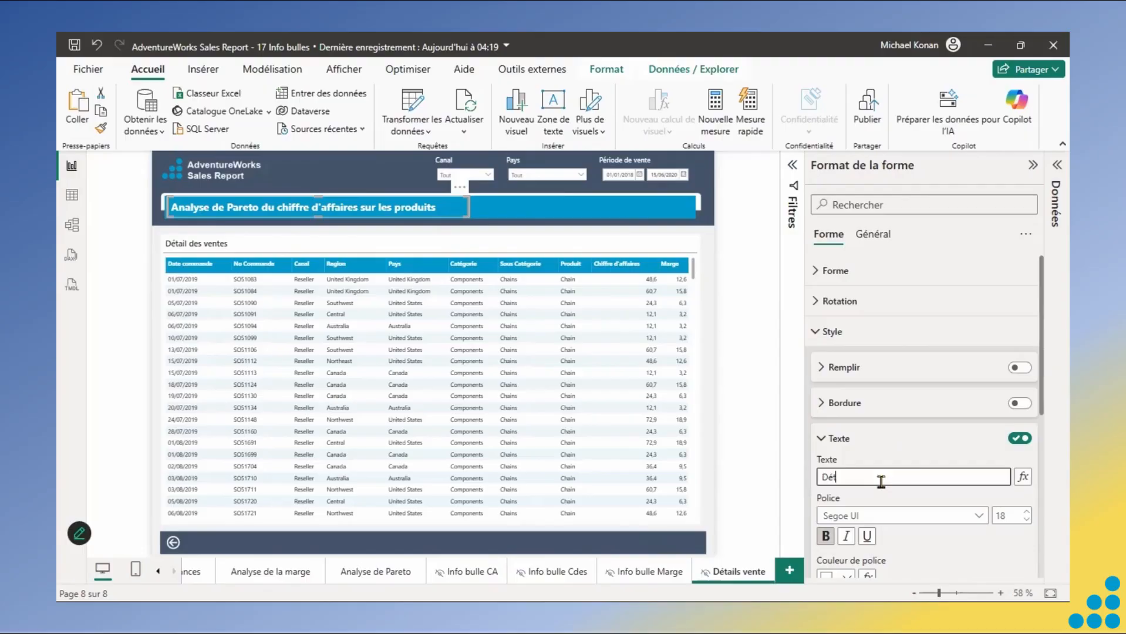
key(BackSpace)
key(BackSpace)
text(des ventes)
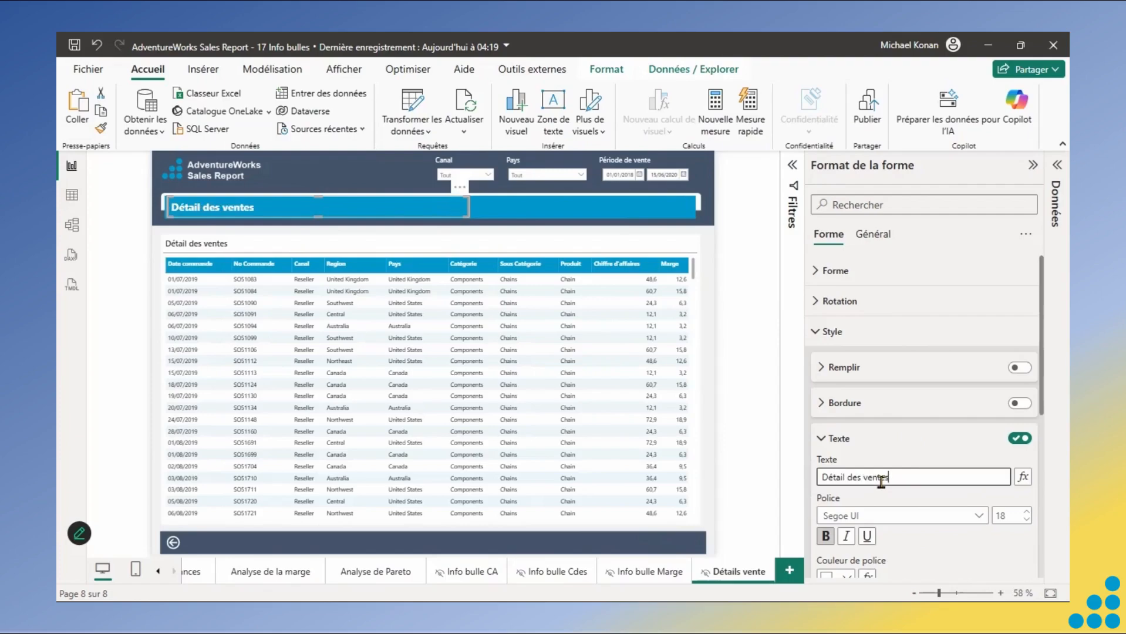
Reduce the width of the Détail des ventes title shape to suit its shorter text, trying 350 first.
click(861, 246)
click(822, 270)
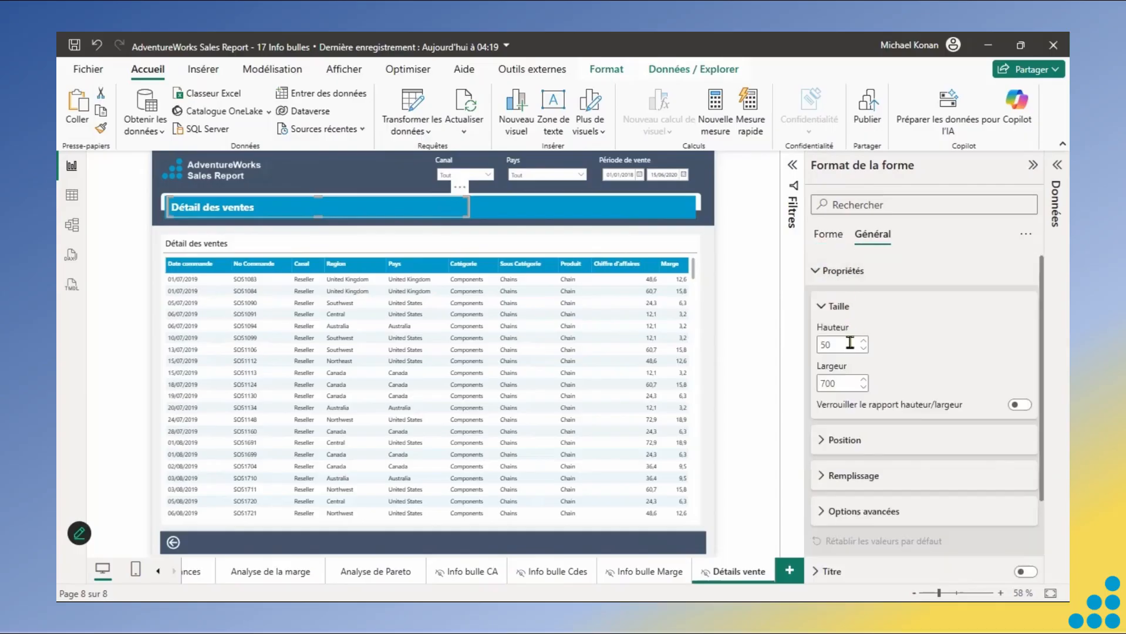
double_click(843, 385)
text(350)
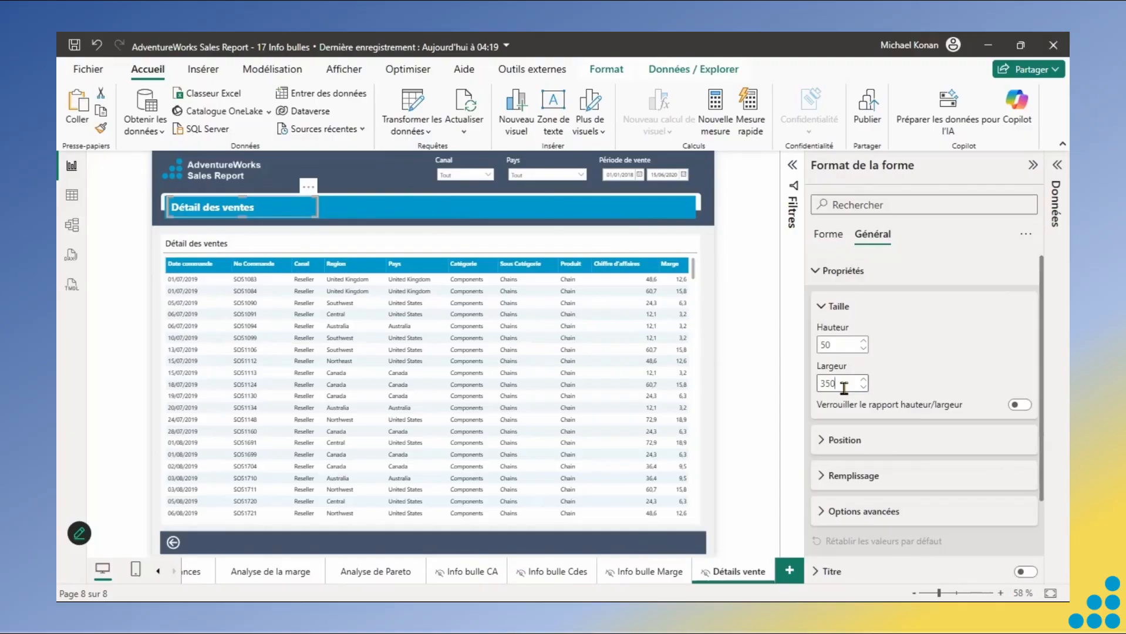
double_click(844, 385)
text(3)
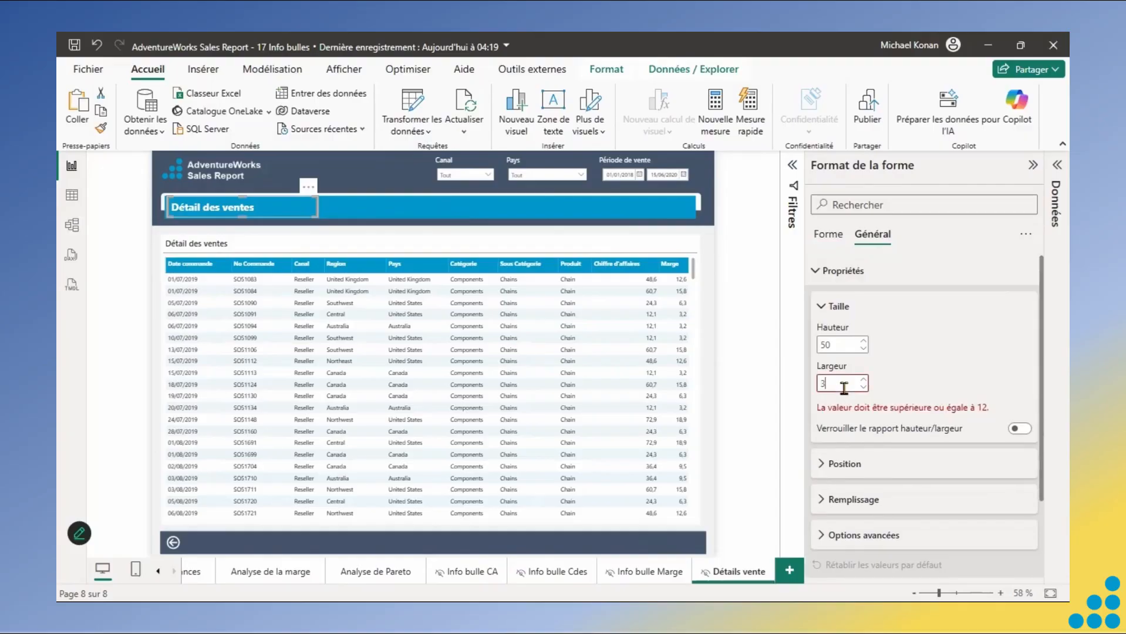
click(745, 302)
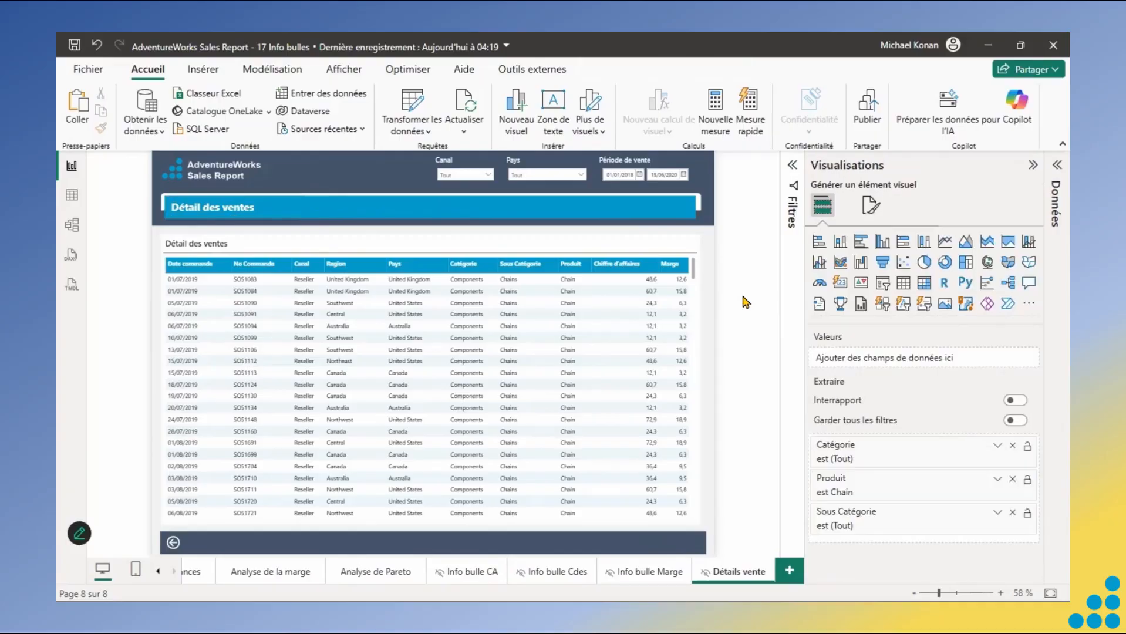
Test the drill-through from the Mountain-200 Black, 38 Pareto bar to Détails vente and its back button, and reopen the Détails vente page.
click(368, 572)
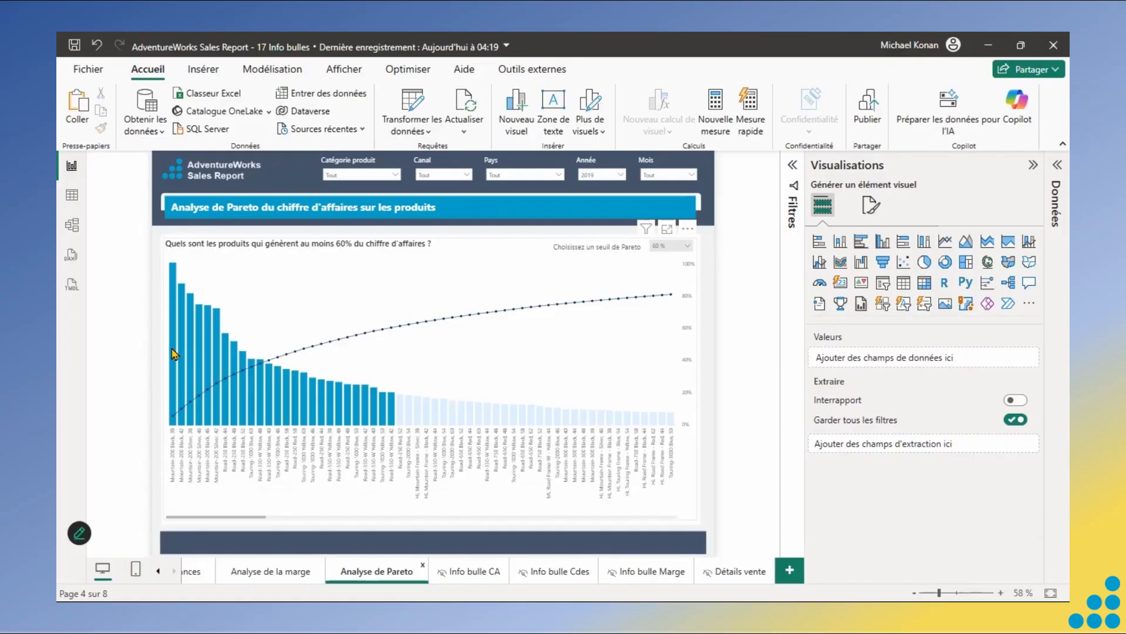
mouse_move(173, 354)
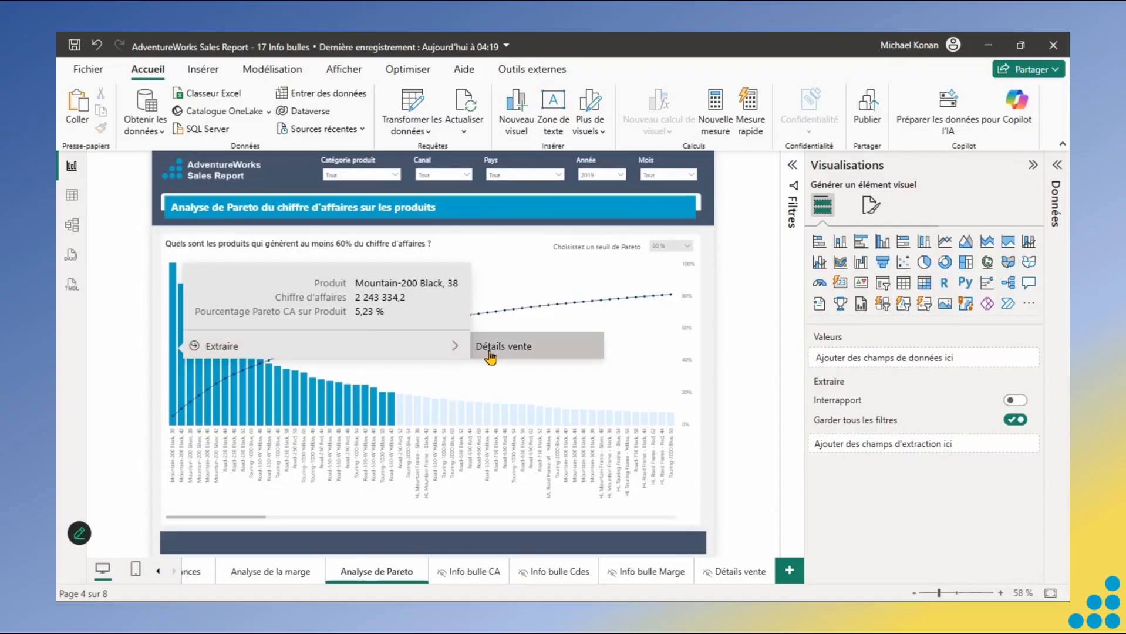
click(496, 350)
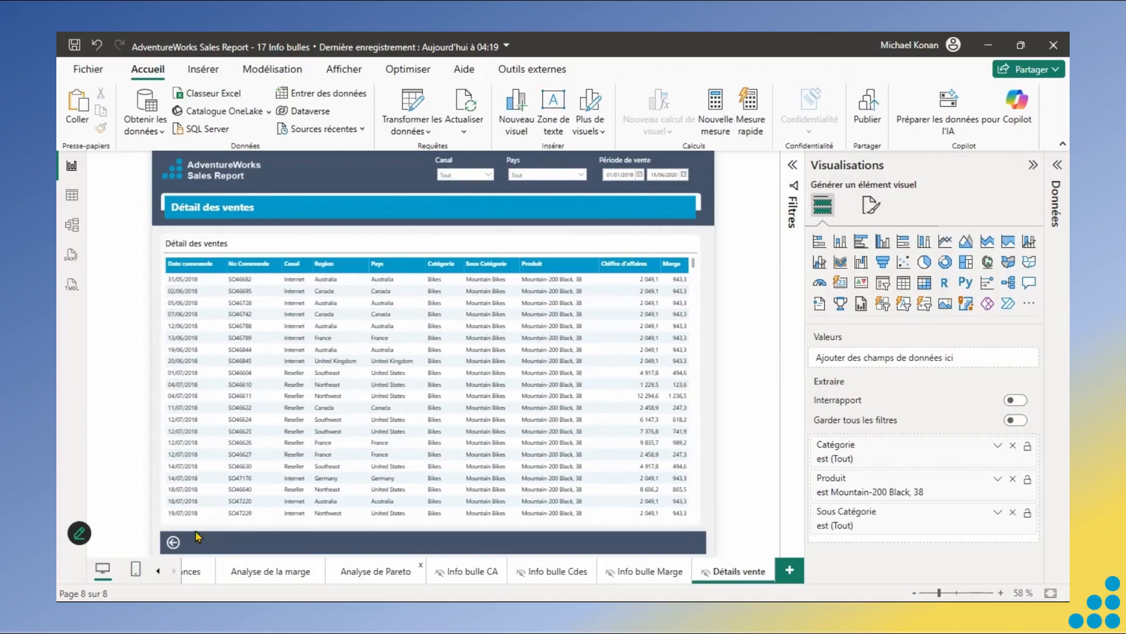
click(173, 543)
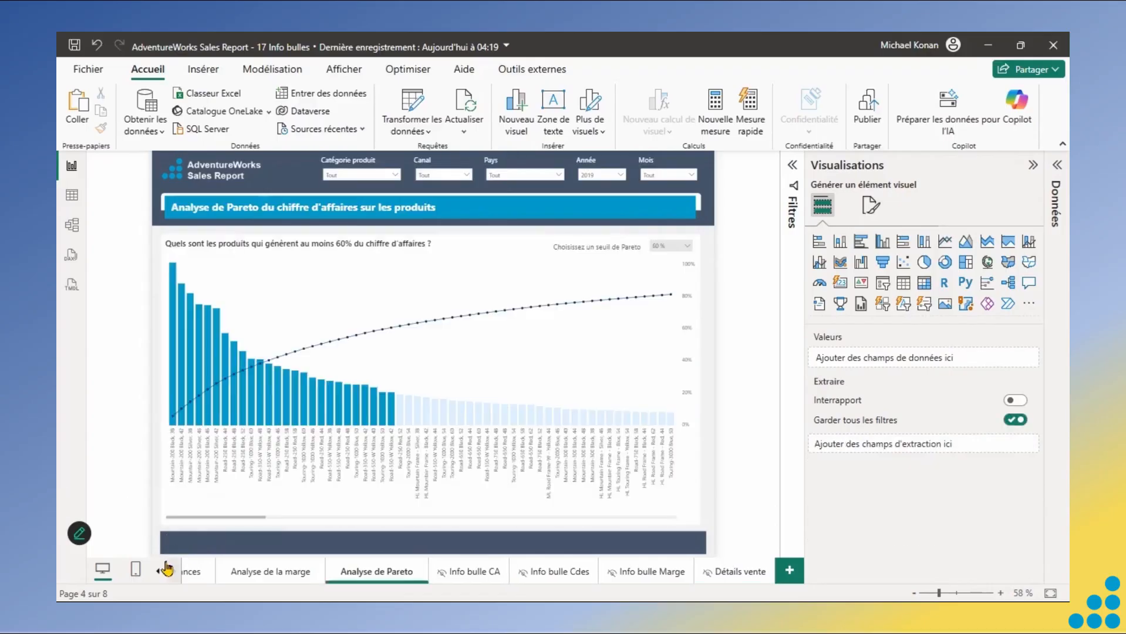
click(710, 575)
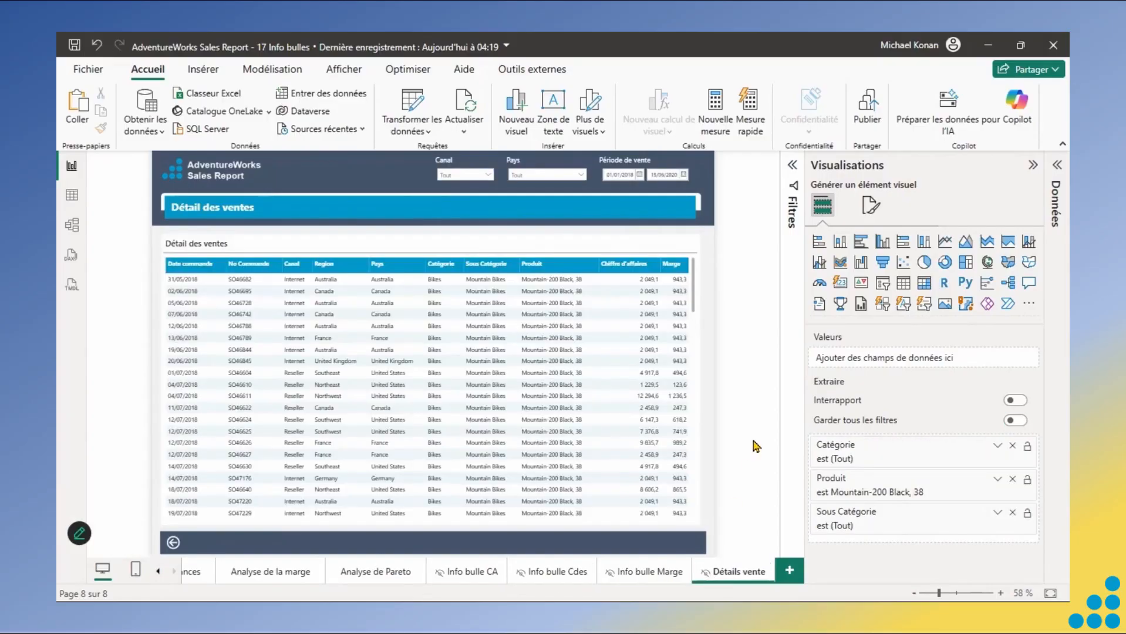